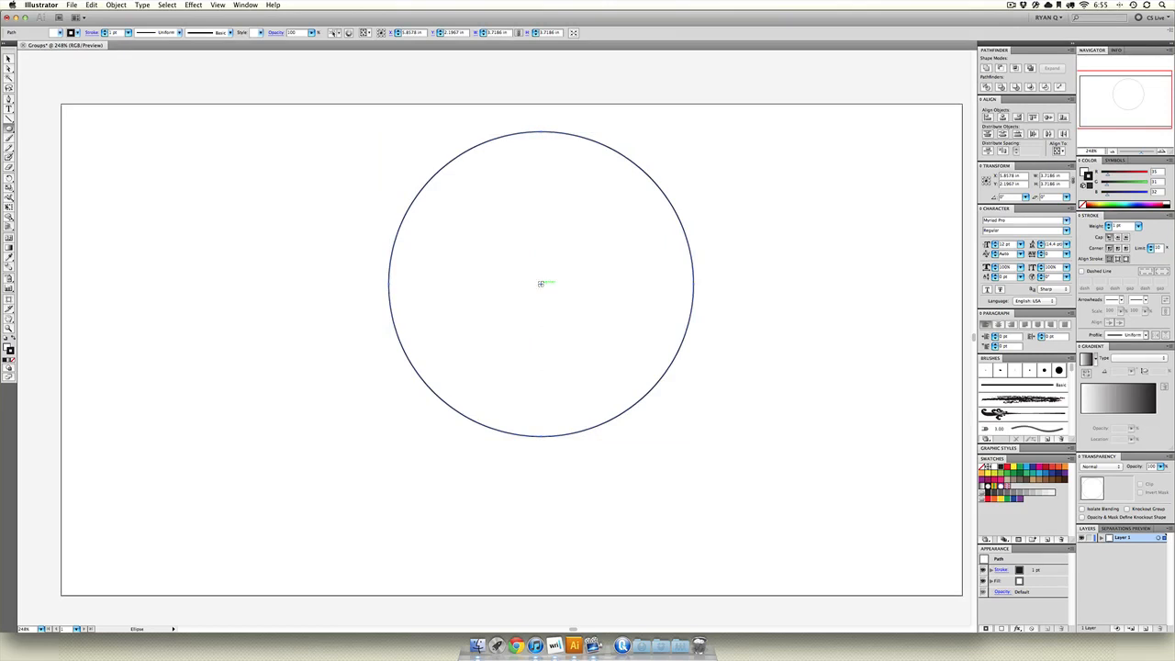
Draw two ellipses from the circle's centre at its full height, about 2.91 in and 1.32 in wide
{"action": "left_click_drag", "start_coordinate": [541, 284], "coordinate": [659, 437]}
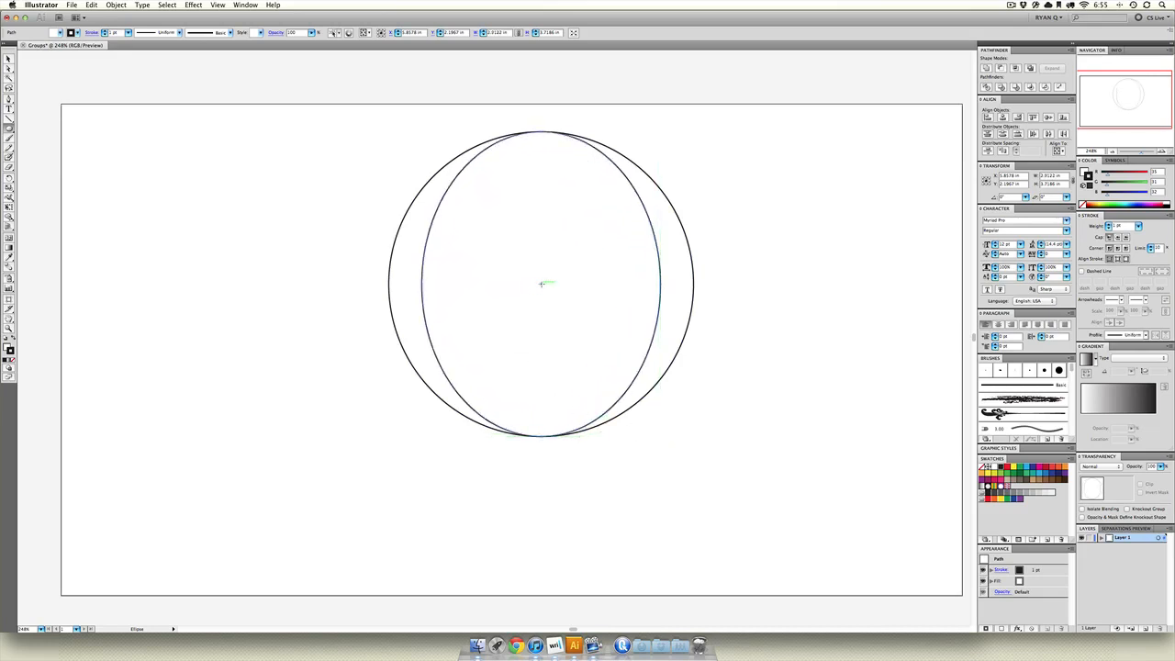
{"action": "left_click_drag", "start_coordinate": [541, 287], "coordinate": [594, 438]}
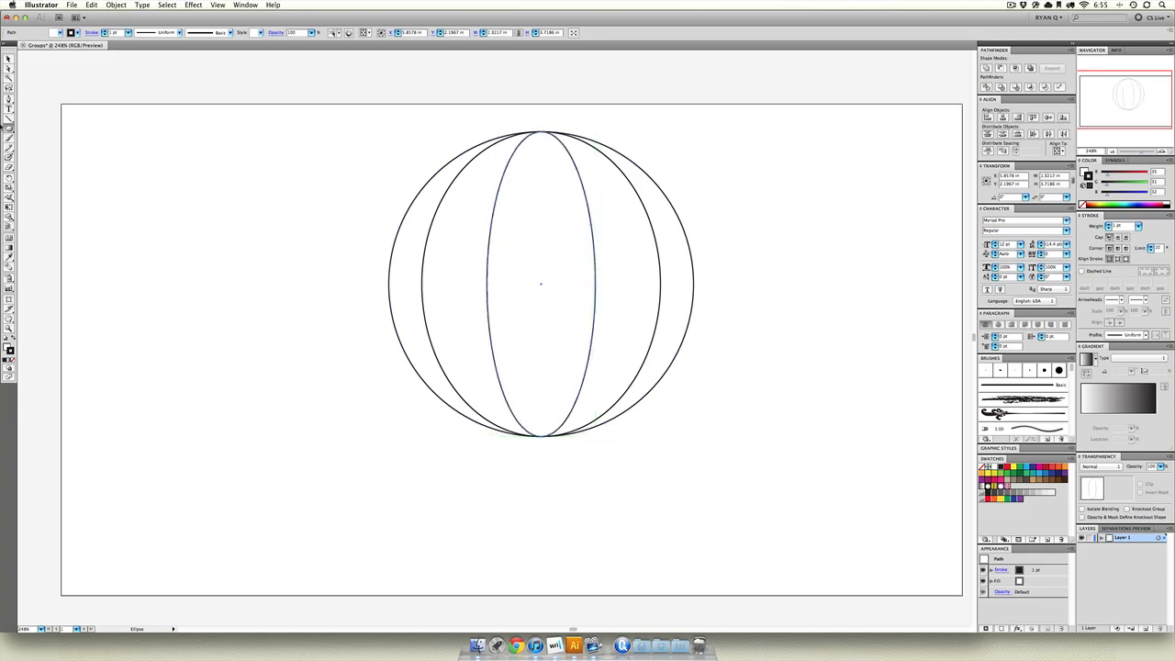
{"action": "key", "text": "v"}
{"action": "left_click", "coordinate": [705, 381]}
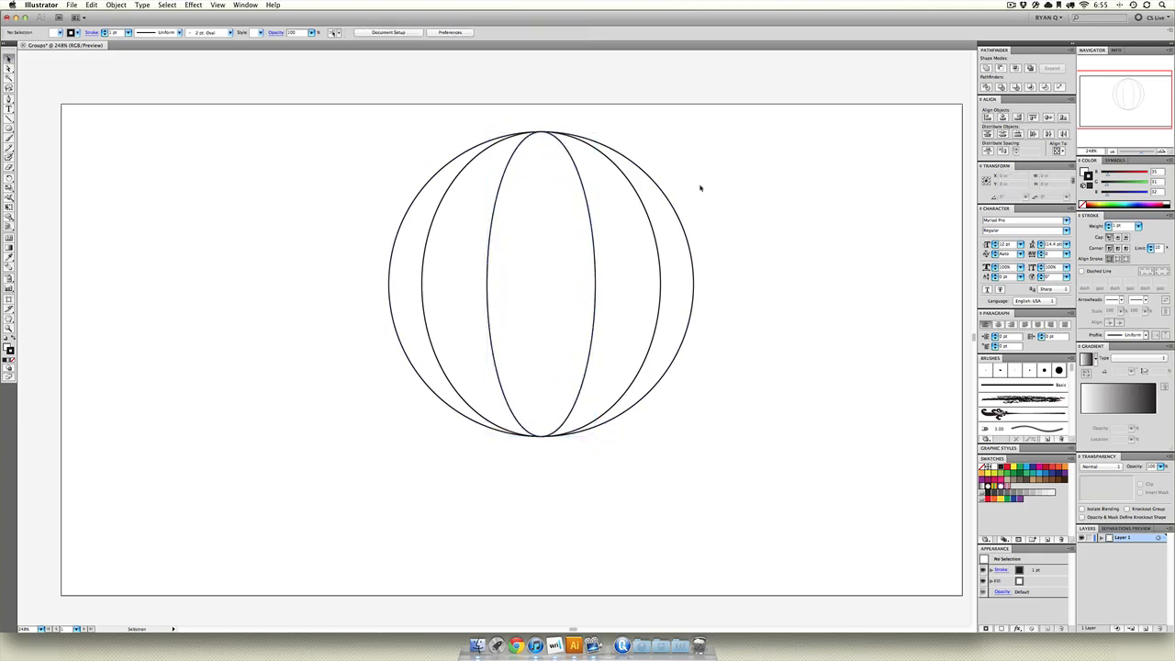
Select the circle and both ellipses and move them straight down to the artboard's vertical middle, about Y 3.10 in
{"action": "left_click_drag", "start_coordinate": [745, 131], "coordinate": [619, 262]}
{"action": "left_click_drag", "start_coordinate": [520, 313], "coordinate": [520, 389]}
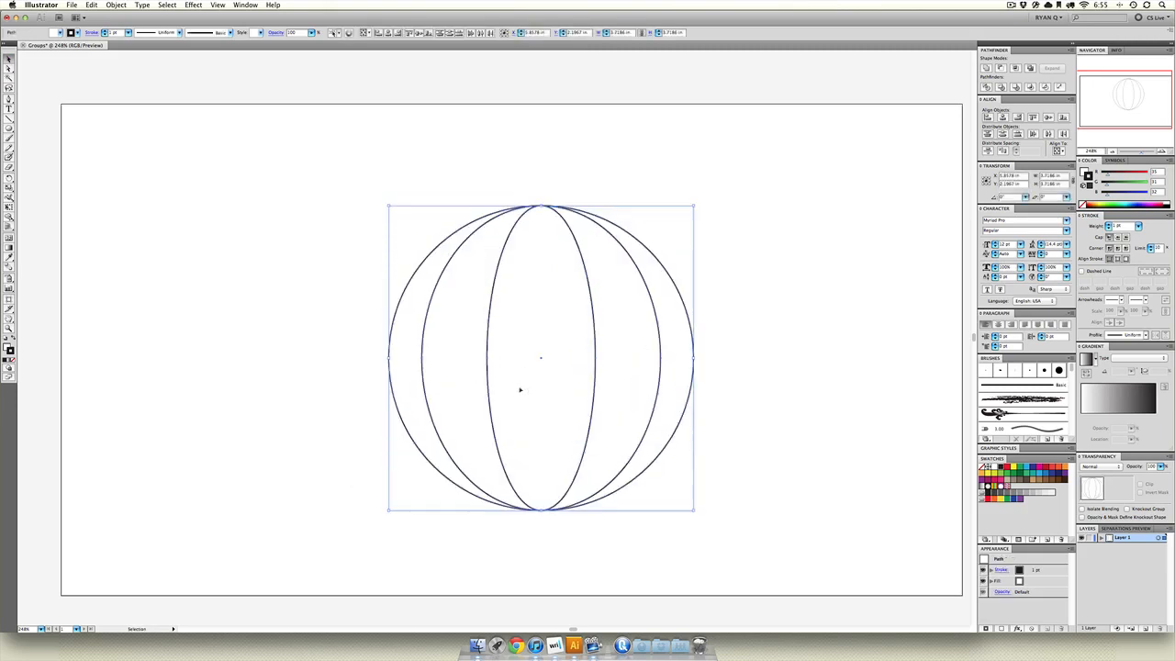
{"action": "left_click", "coordinate": [839, 286]}
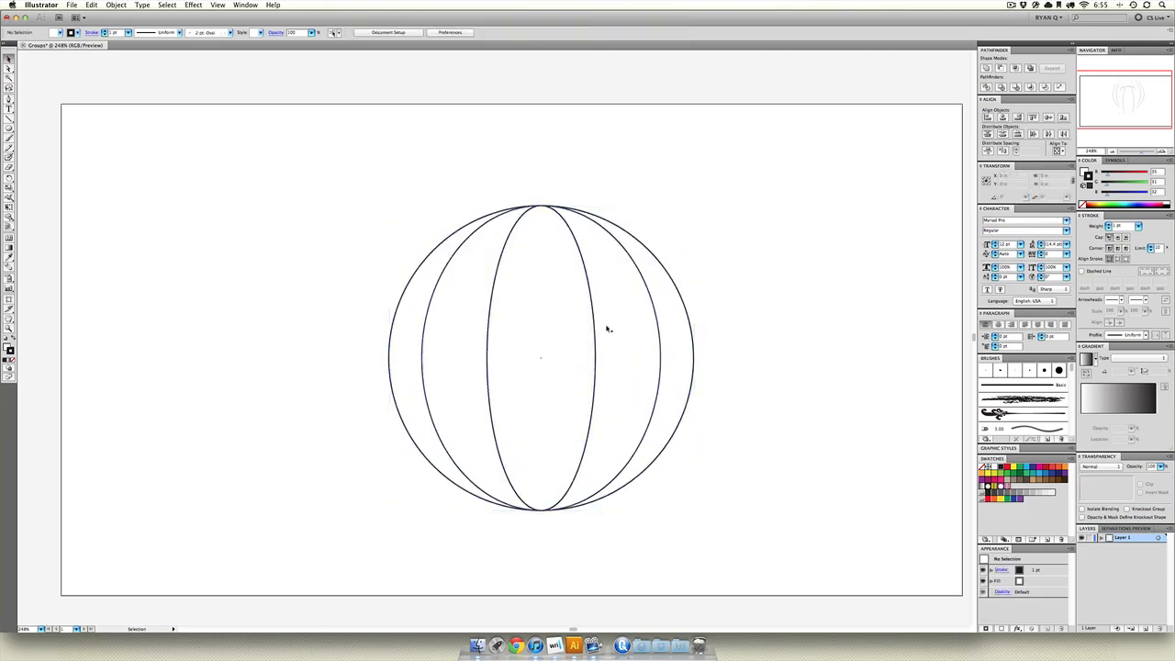
Give the narrow centre ellipse a red fill (RGB 237, 28, 36) and no stroke
{"action": "left_click", "coordinate": [548, 314]}
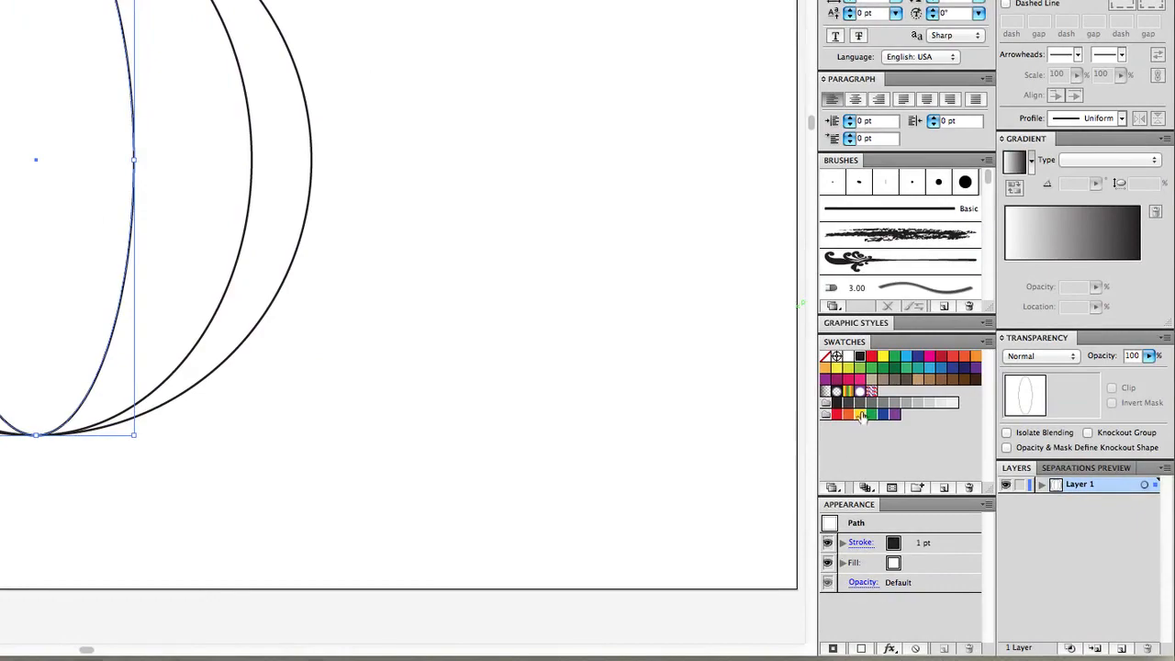
{"action": "left_click", "coordinate": [871, 358]}
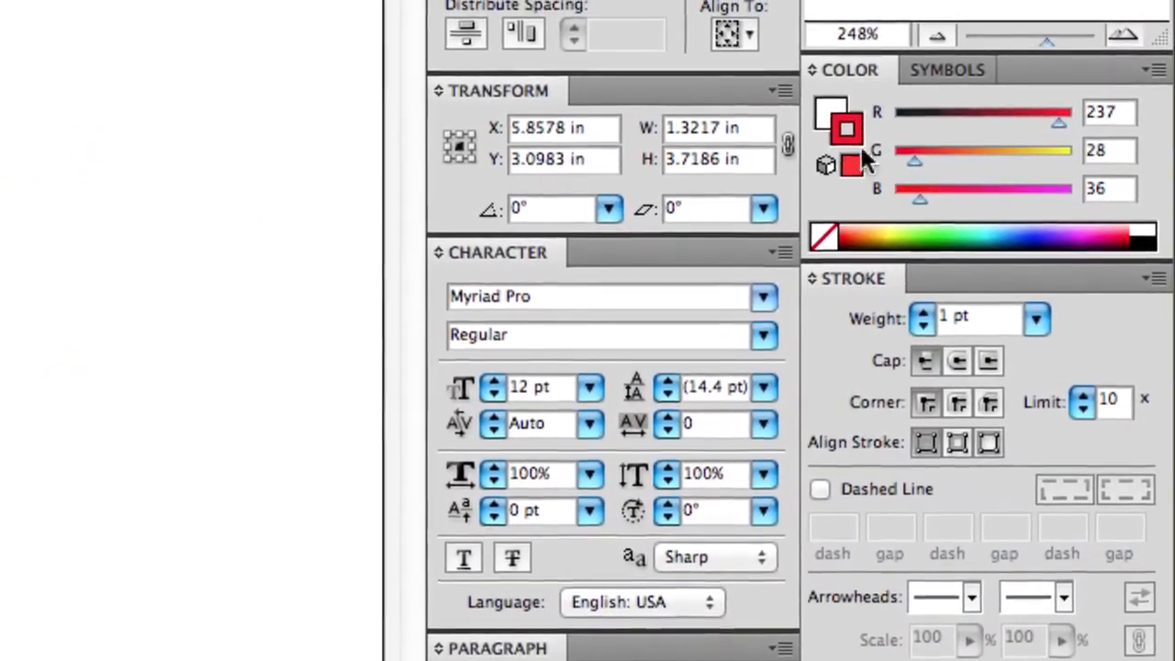
{"action": "left_click", "coordinate": [823, 104]}
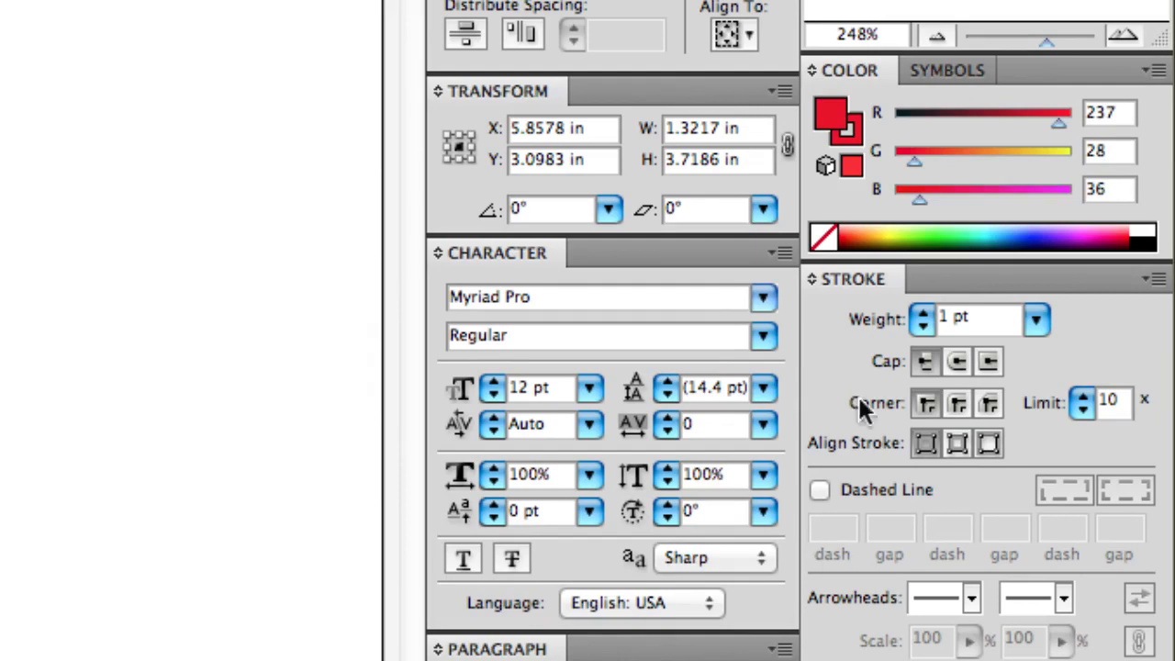
{"action": "left_click", "coordinate": [850, 135]}
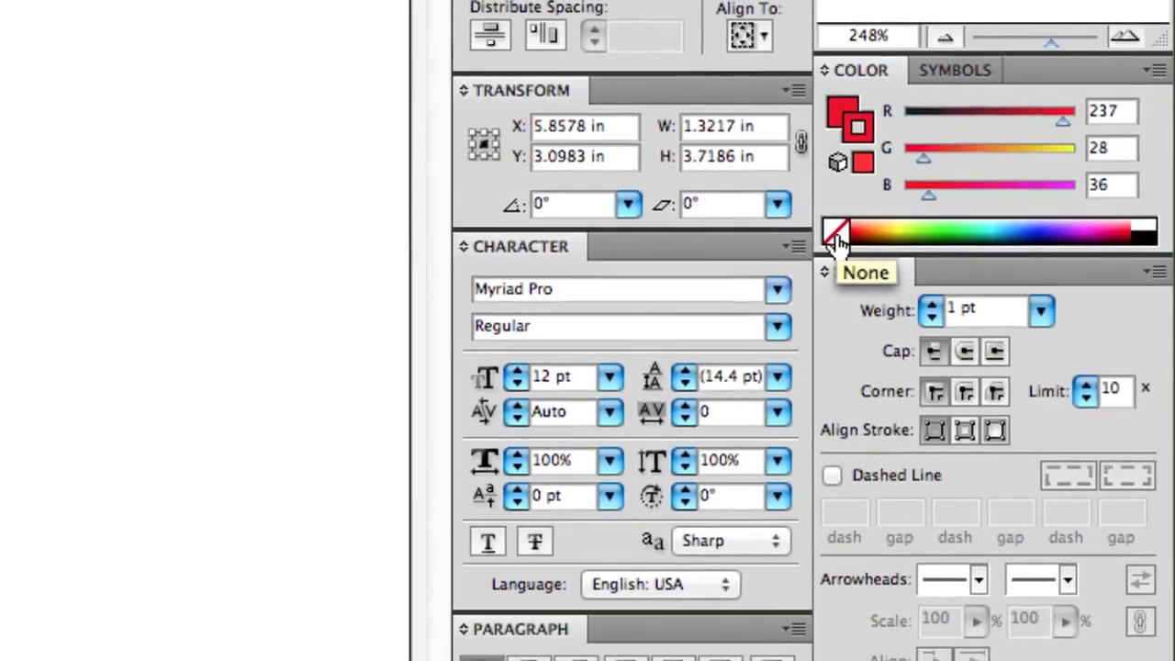
{"action": "left_click", "coordinate": [824, 239]}
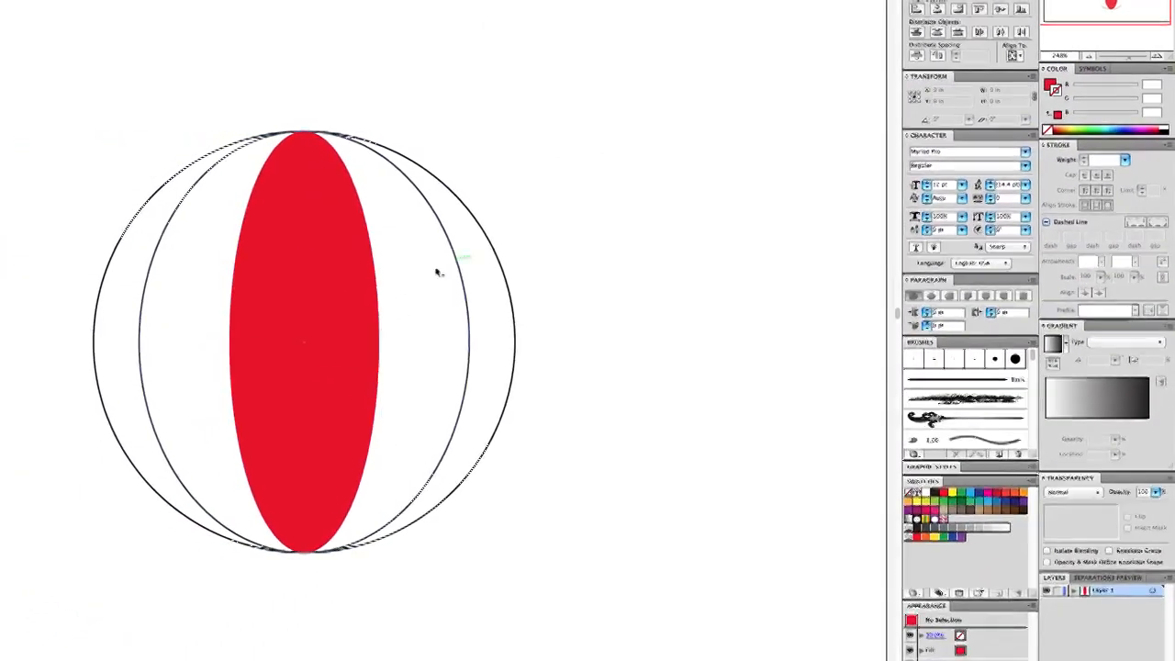
Remove the stroke from the wider white ellipse, and give the outer circle a red fill with no stroke
{"action": "left_click", "coordinate": [446, 268]}
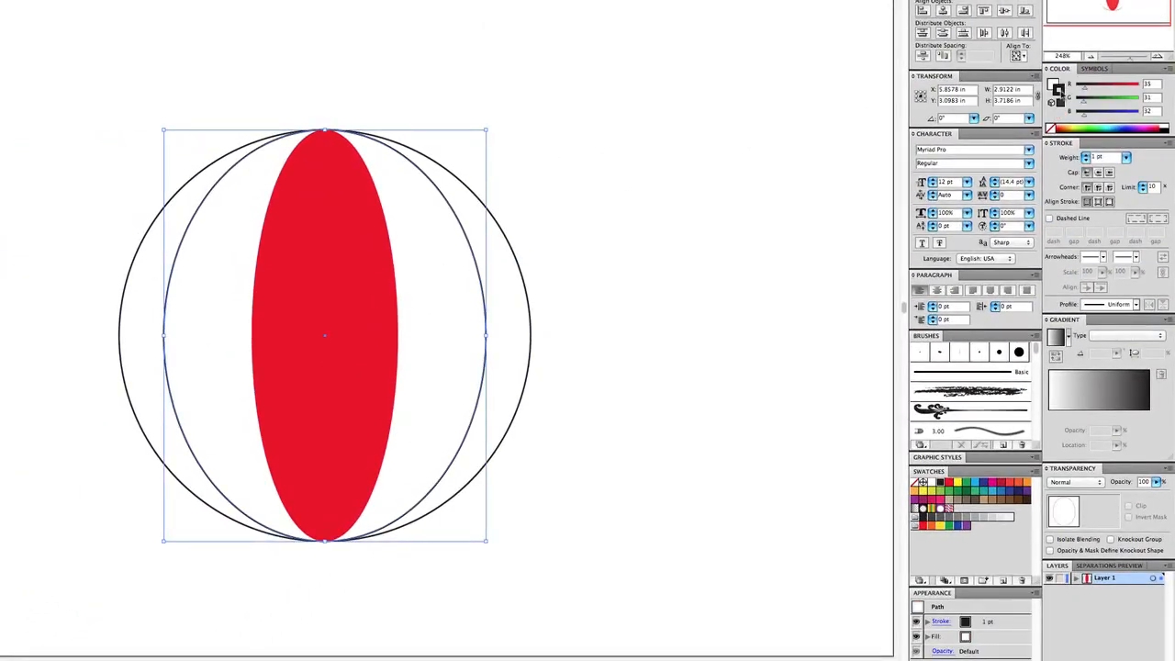
{"action": "left_click", "coordinate": [1052, 128]}
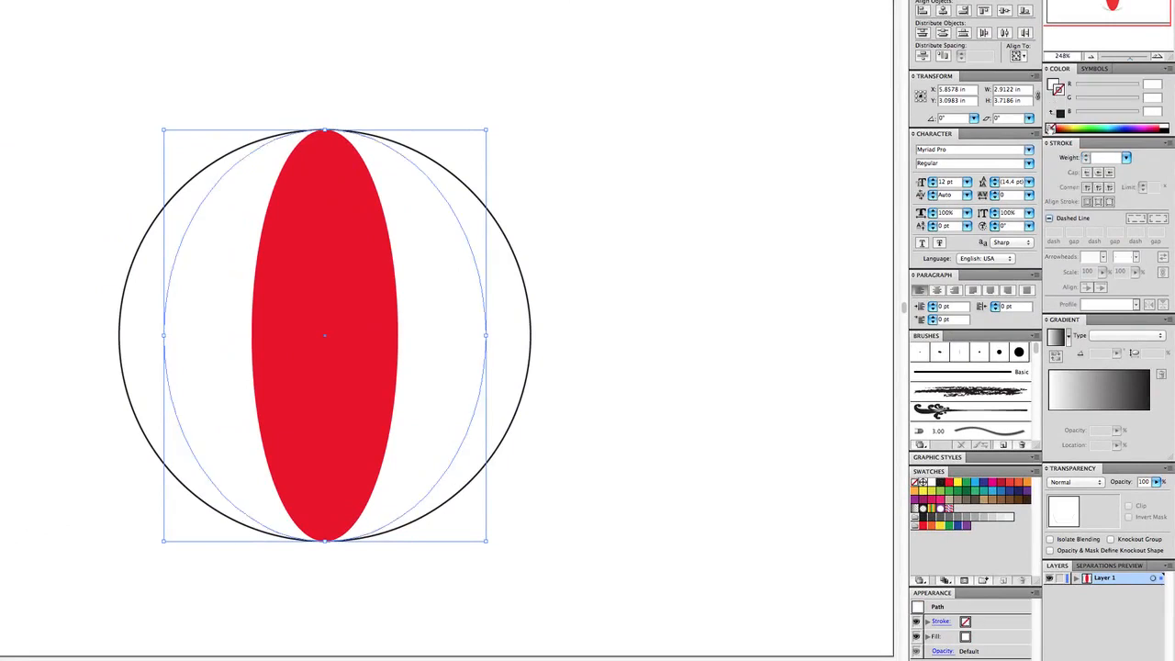
{"action": "left_click", "coordinate": [481, 245]}
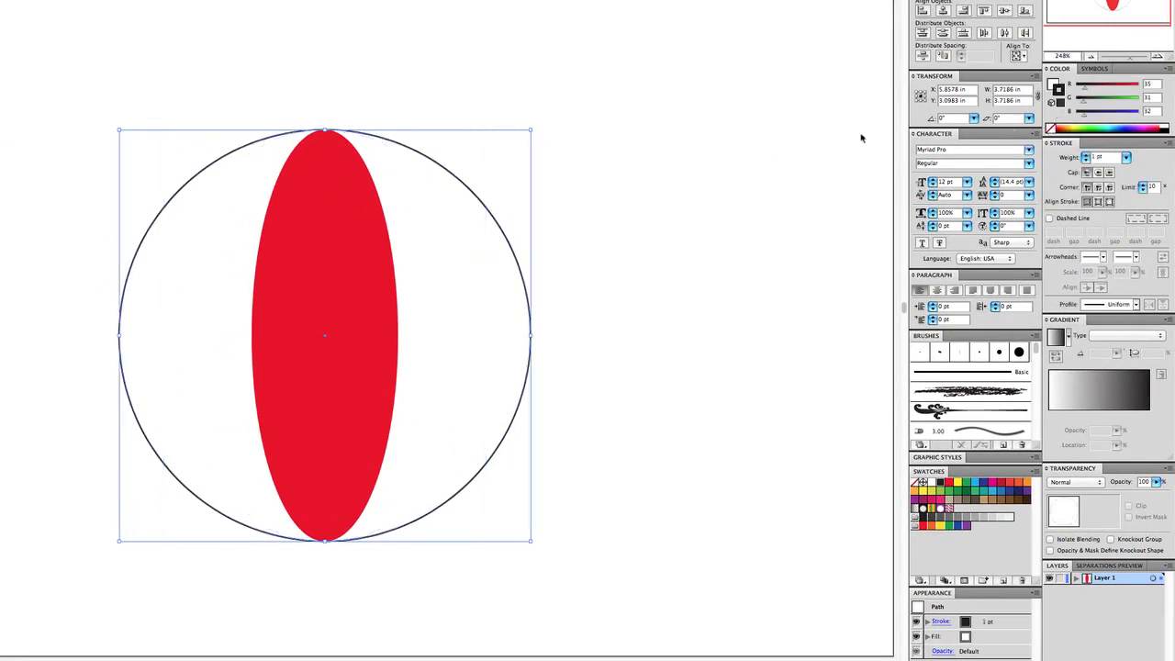
{"action": "left_click", "coordinate": [1055, 83]}
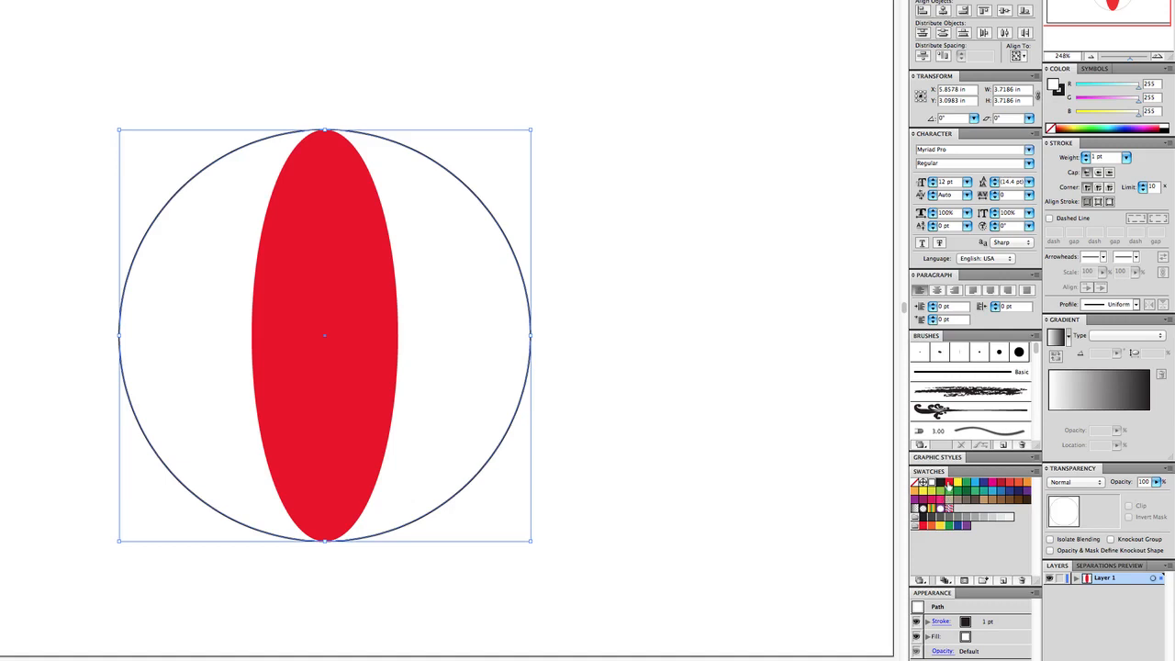
{"action": "left_click", "coordinate": [949, 485]}
{"action": "left_click", "coordinate": [1059, 92]}
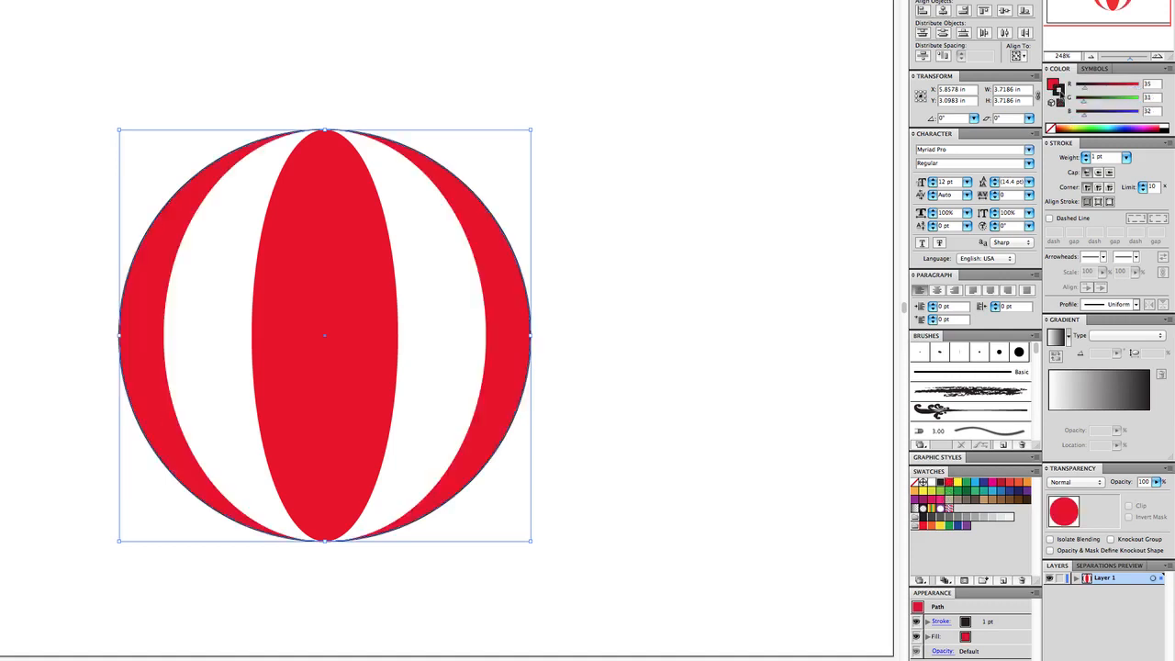
{"action": "left_click", "coordinate": [1050, 130]}
{"action": "left_click", "coordinate": [623, 168]}
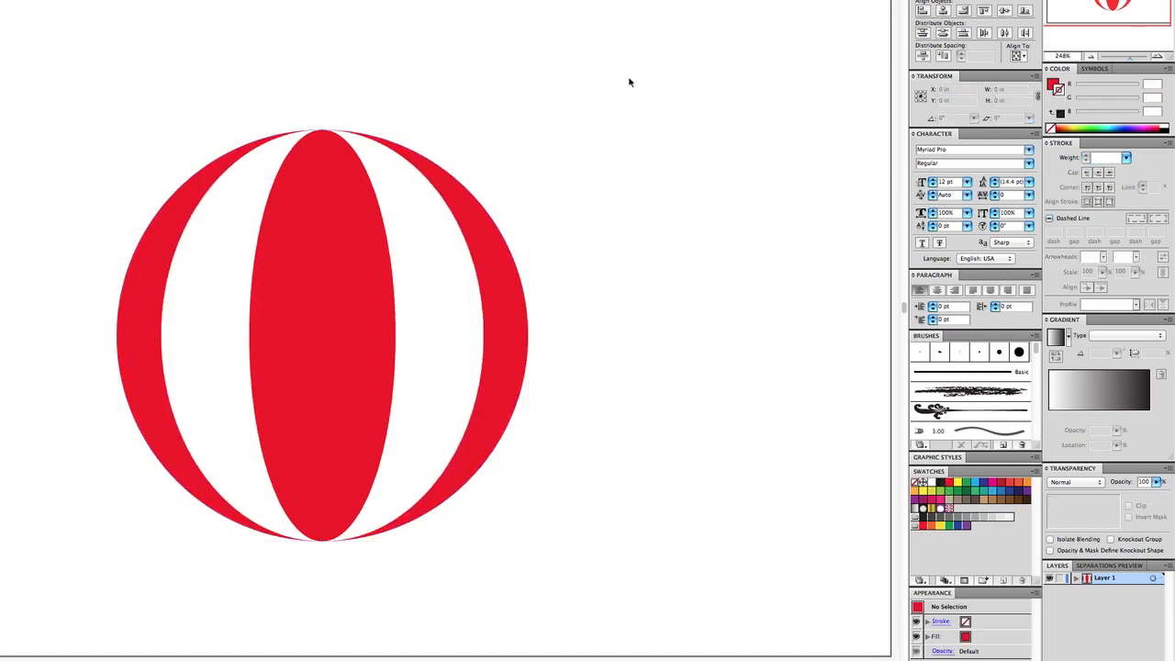
Nudge all three ball shapes slightly upward and rotate them together a little counterclockwise
{"action": "mouse_move", "coordinate": [633, 73]}
{"action": "left_mouse_down"}
{"action": "mouse_move", "coordinate": [6, 592]}
{"action": "mouse_move", "coordinate": [7, 528]}
{"action": "left_mouse_up"}
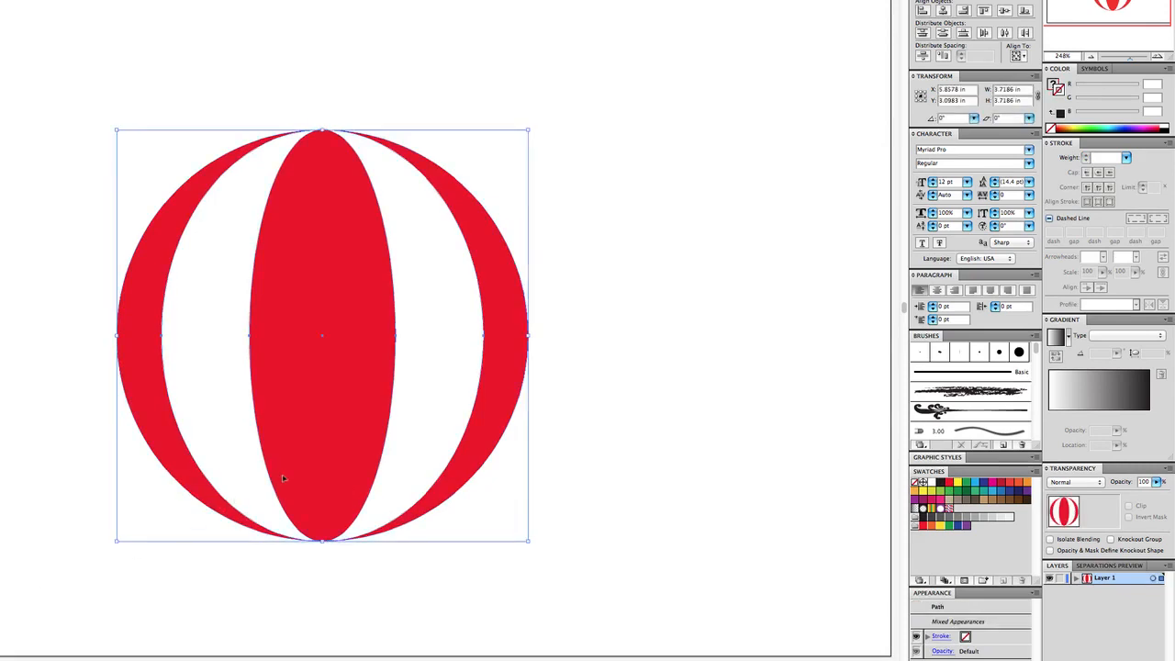
{"action": "mouse_move", "coordinate": [361, 325]}
{"action": "left_mouse_down"}
{"action": "mouse_move", "coordinate": [317, 306]}
{"action": "mouse_move", "coordinate": [356, 311]}
{"action": "left_mouse_up"}
{"action": "left_click", "coordinate": [541, 309]}
{"action": "left_click_drag", "start_coordinate": [556, 68], "coordinate": [42, 642]}
{"action": "left_click_drag", "start_coordinate": [525, 528], "coordinate": [579, 493]}
{"action": "left_click", "coordinate": [613, 520]}
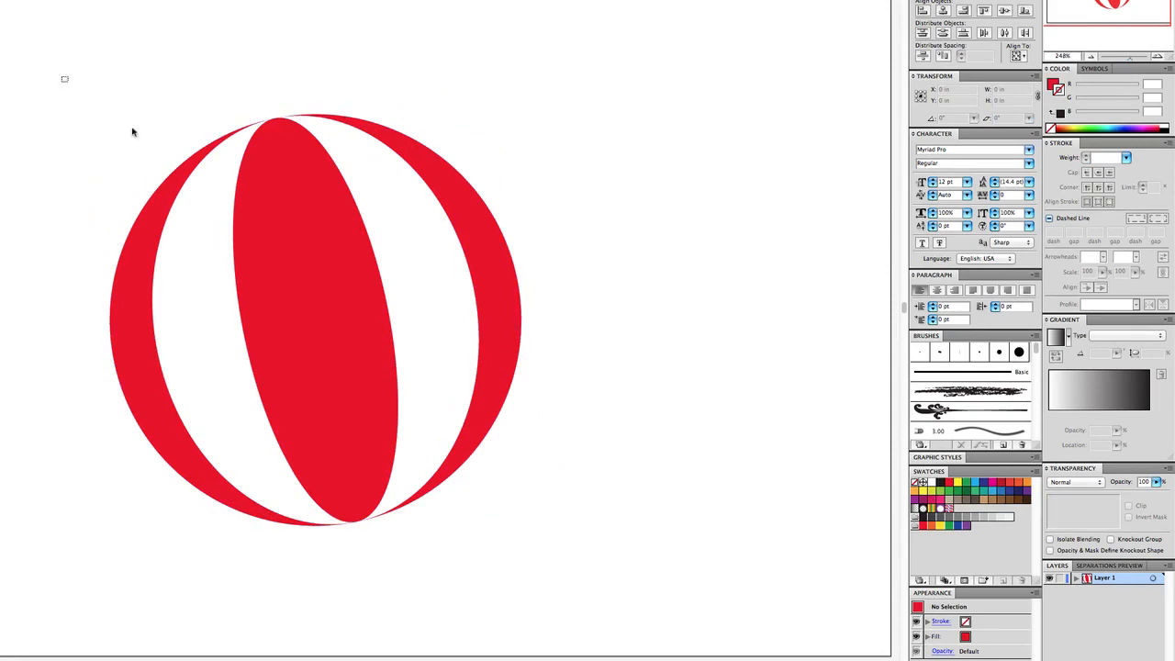
Move the ball's red ellipse, white ellipse and circle aside one at a time, and undo these moves
{"action": "left_click_drag", "start_coordinate": [133, 133], "coordinate": [558, 543]}
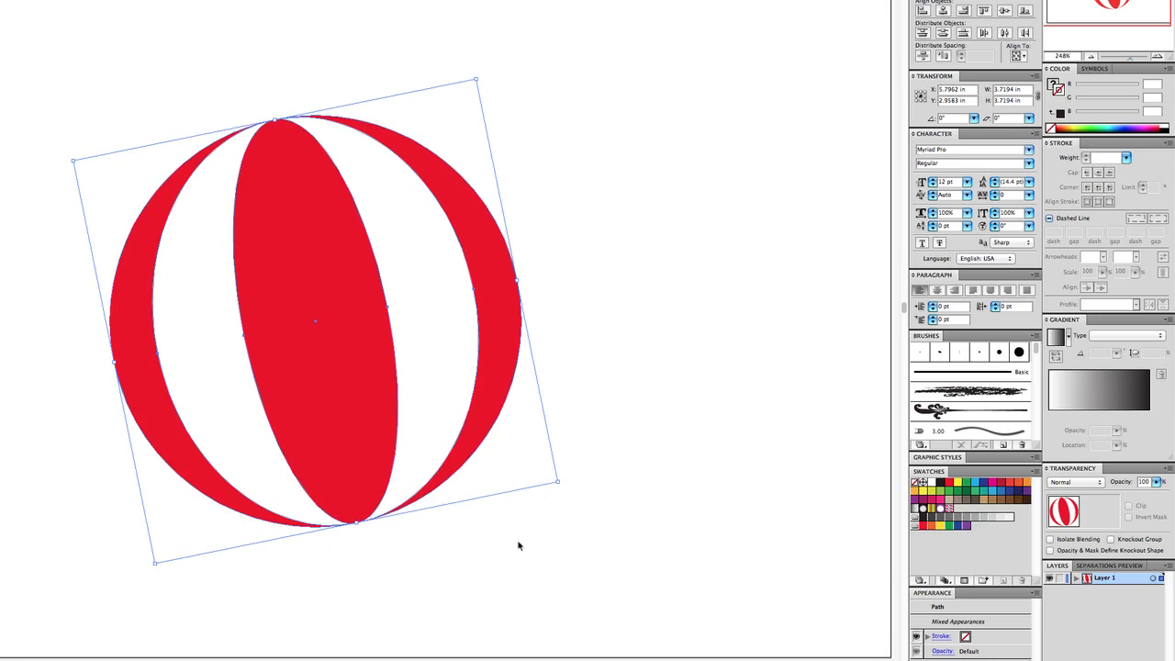
{"action": "left_click", "coordinate": [518, 545]}
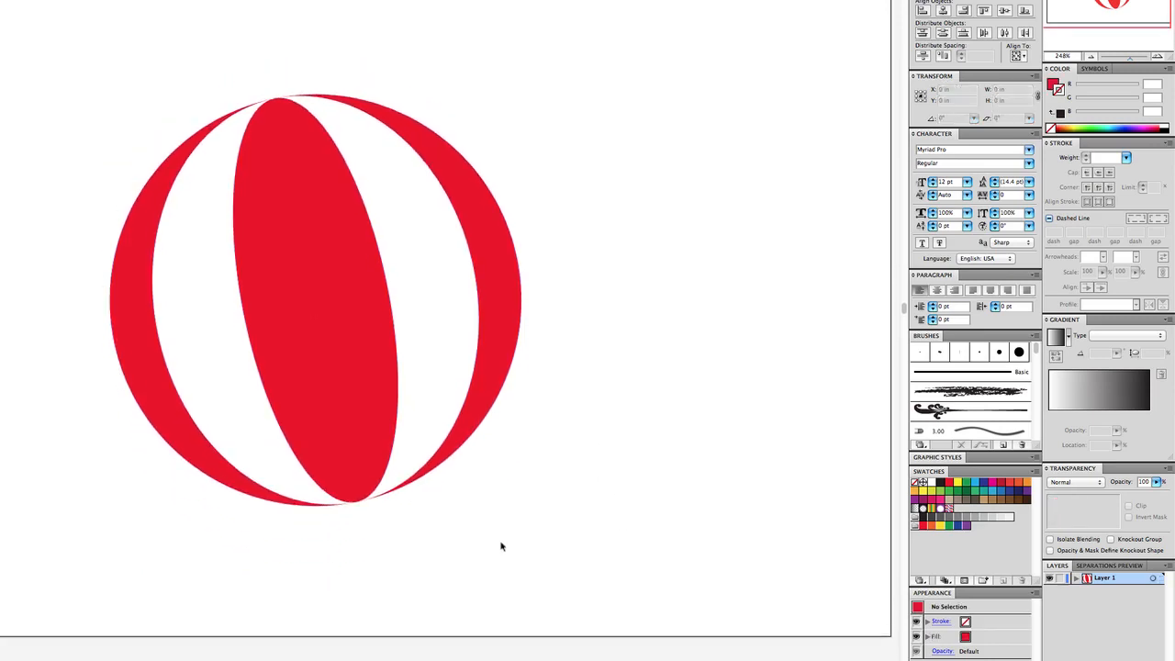
{"action": "scroll", "coordinate": [501, 546], "scroll_direction": "up", "scroll_amount": 3}
{"action": "left_click_drag", "start_coordinate": [351, 369], "coordinate": [73, 308]}
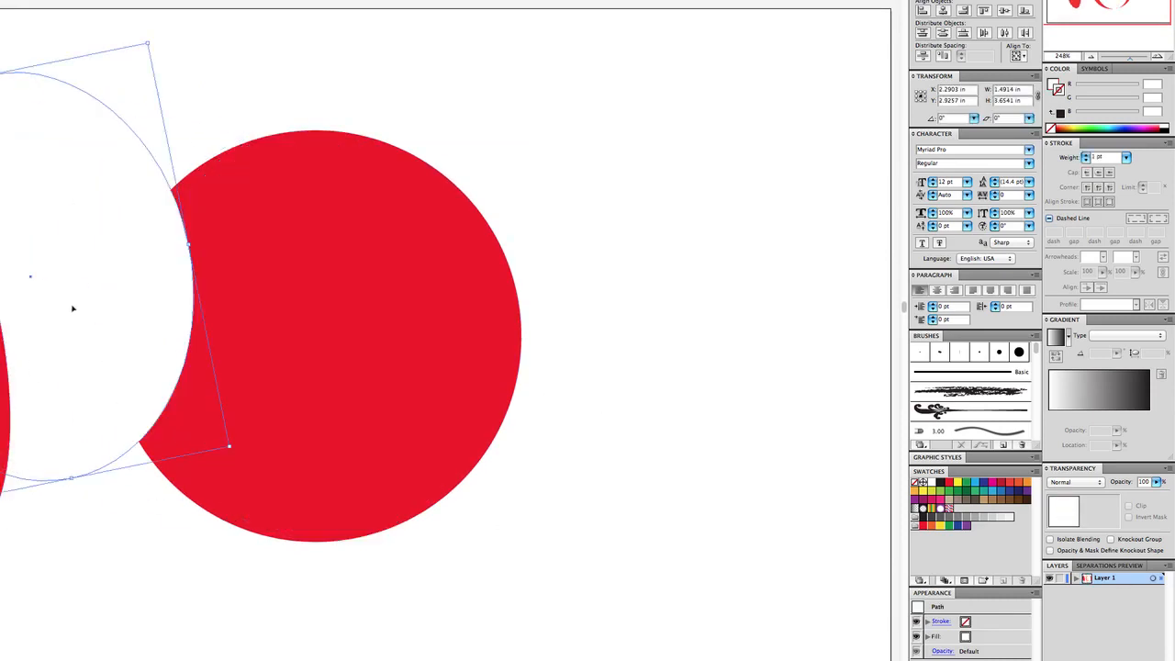
{"action": "left_click_drag", "start_coordinate": [367, 404], "coordinate": [178, 315]}
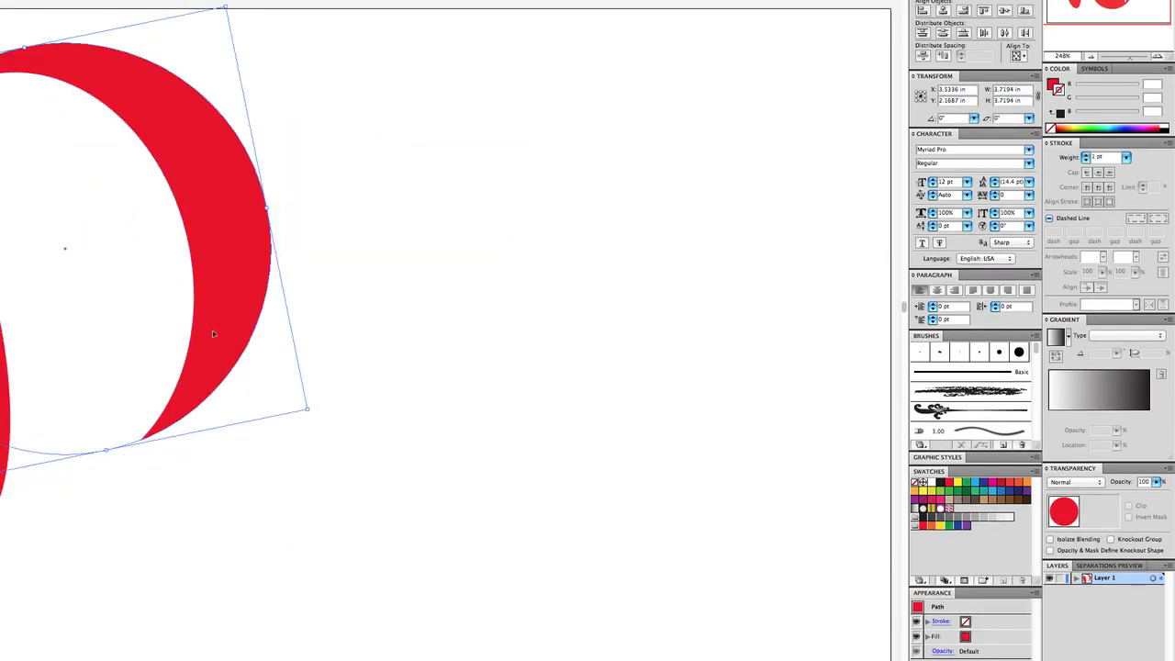
{"action": "key", "text": "ctrl+z"}
{"action": "key", "text": "ctrl+z"}
{"action": "key", "text": "ctrl+z"}
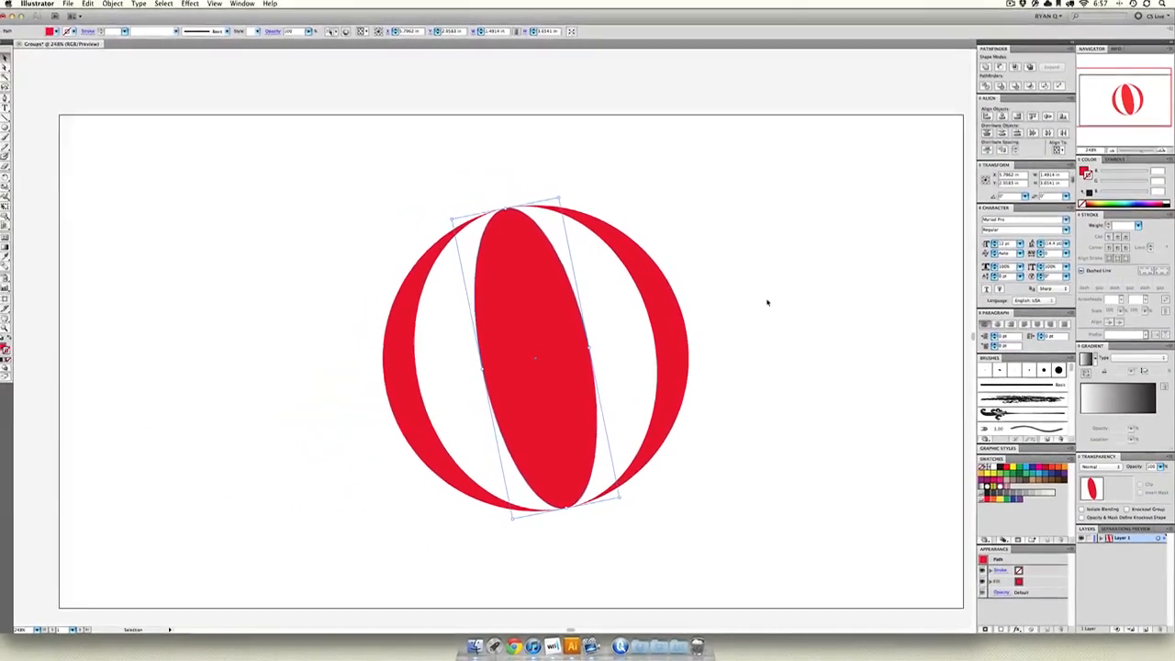
{"action": "left_click", "coordinate": [783, 160]}
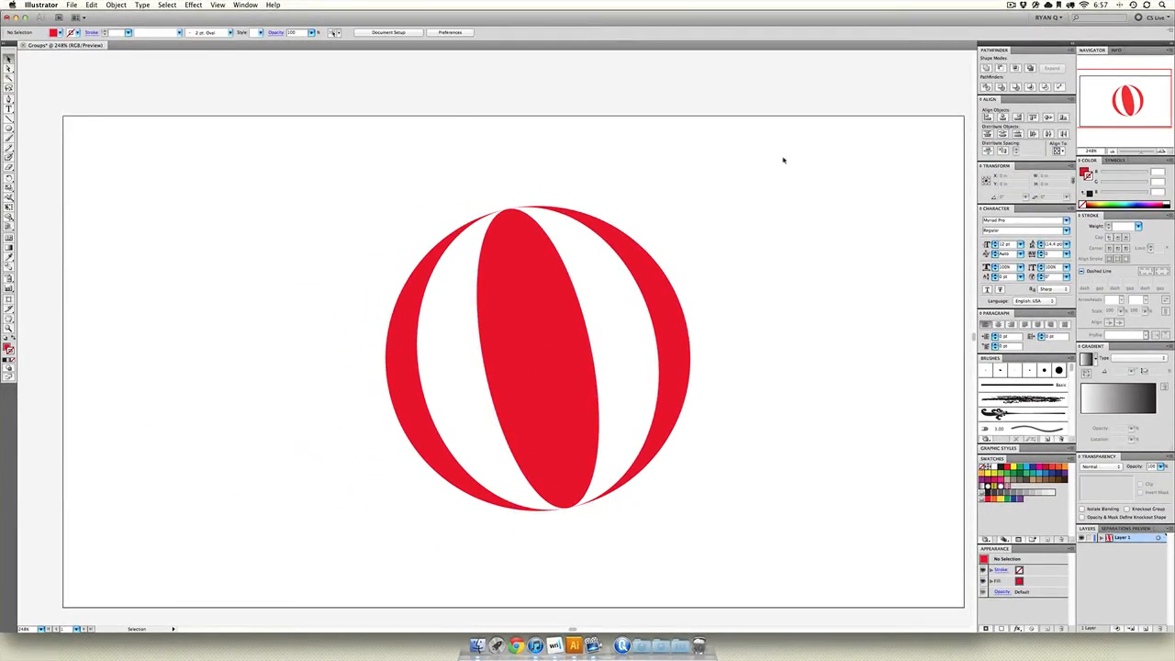
Select all three ball shapes and move them together slightly to the right, to about X 6.21 in
{"action": "left_click_drag", "start_coordinate": [775, 165], "coordinate": [323, 549]}
{"action": "left_click_drag", "start_coordinate": [551, 344], "coordinate": [588, 340]}
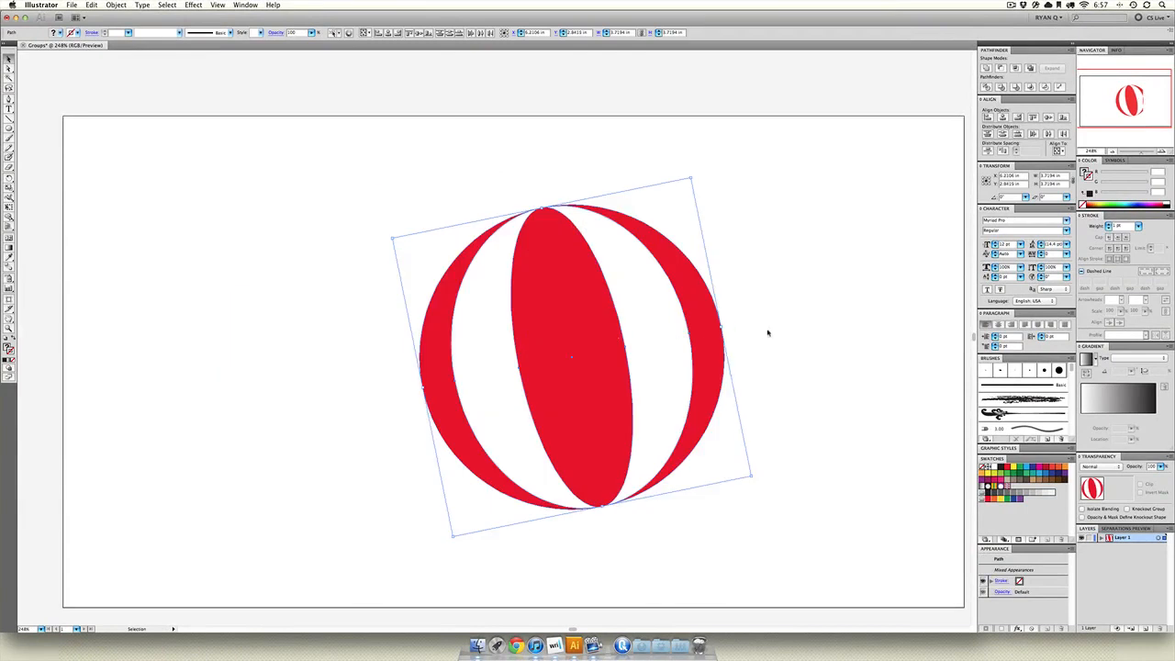
{"action": "left_click", "coordinate": [767, 332]}
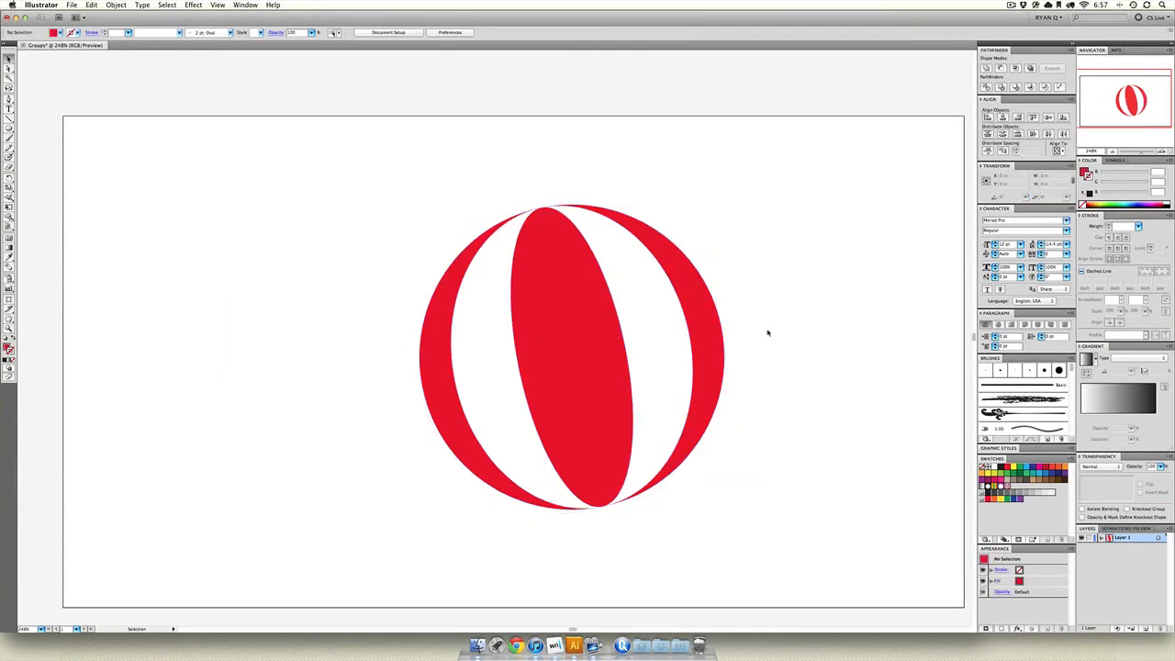
Move only the white ellipse out of the ball to the left, and undo that move
{"action": "left_click_drag", "start_coordinate": [660, 337], "coordinate": [372, 347]}
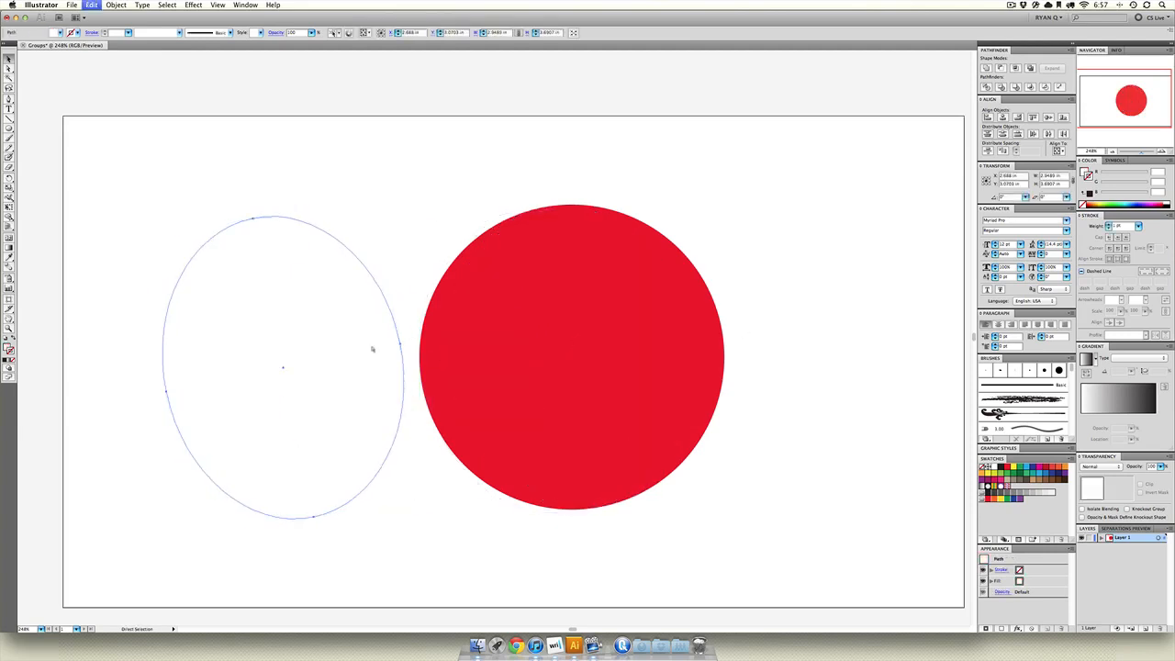
{"action": "key", "text": "super+z"}
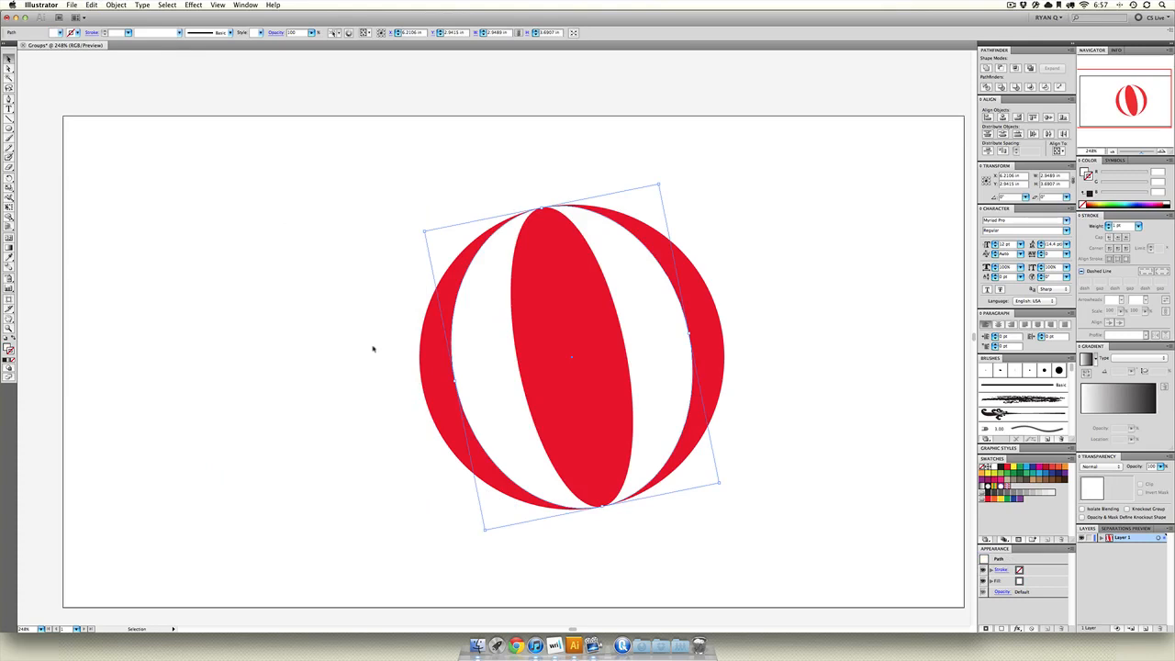
Select the ball's circle and both ellipses and group them into one object
{"action": "left_click_drag", "start_coordinate": [379, 167], "coordinate": [759, 554]}
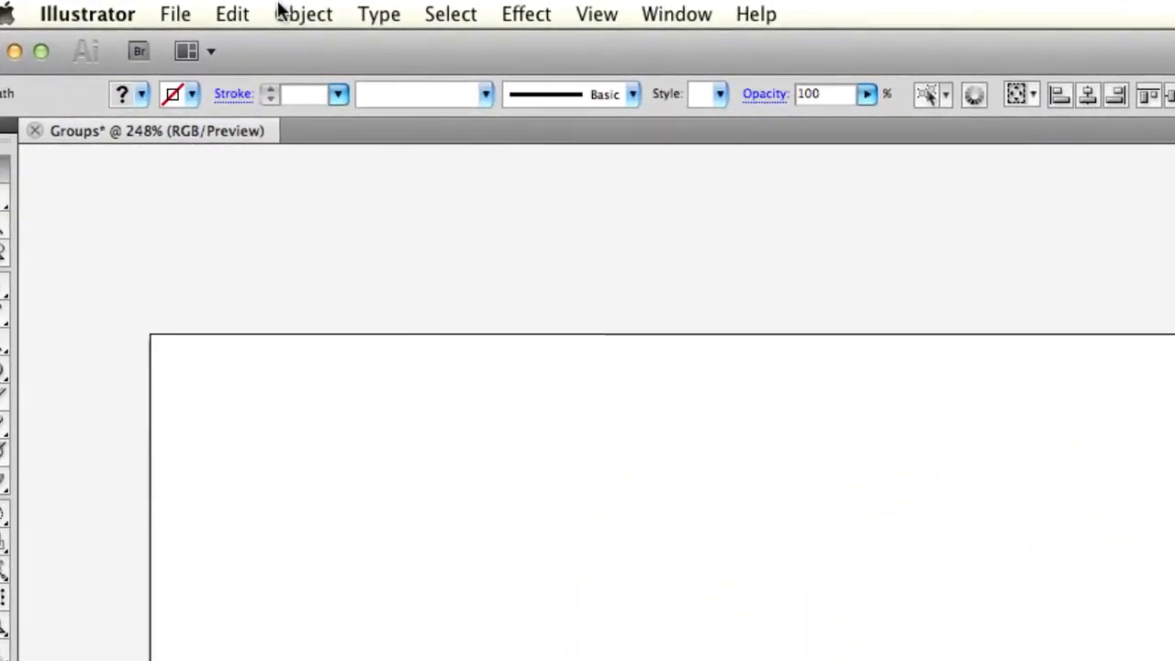
{"action": "left_click", "coordinate": [263, 14]}
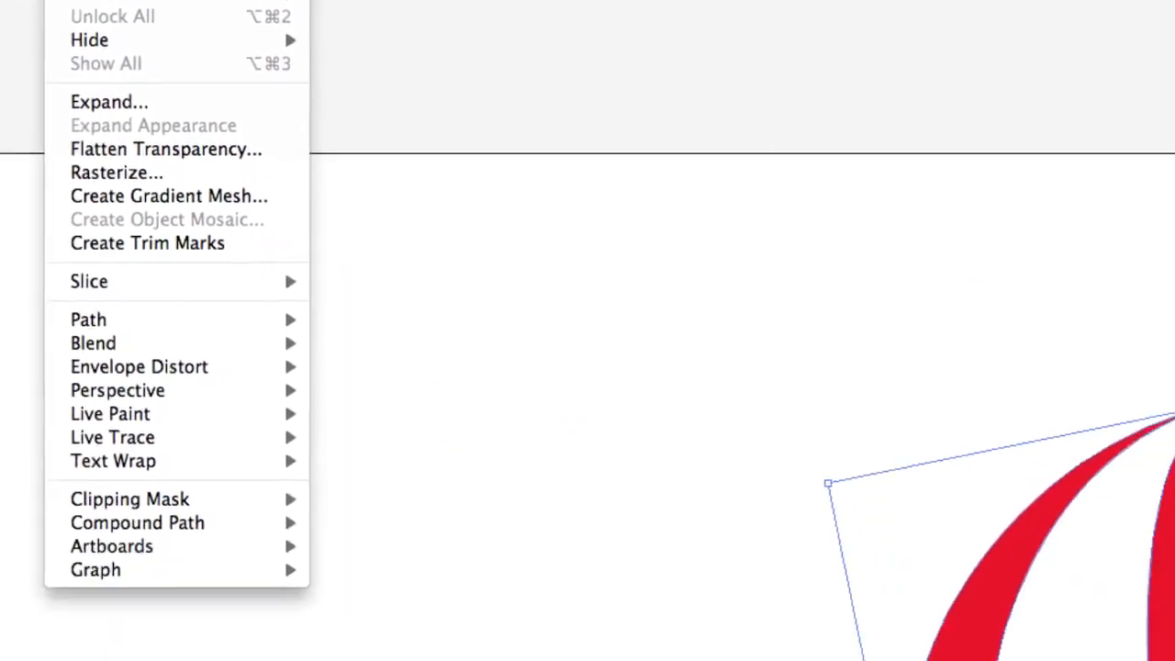
{"action": "left_click", "coordinate": [891, 486]}
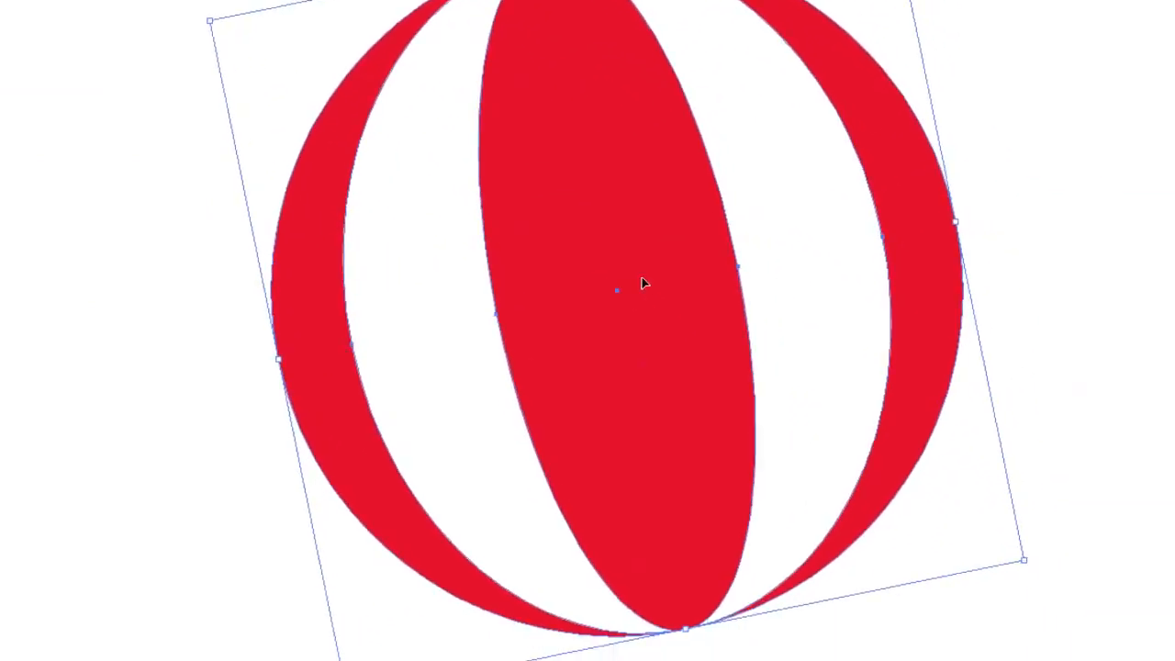
{"action": "right_click", "coordinate": [577, 230]}
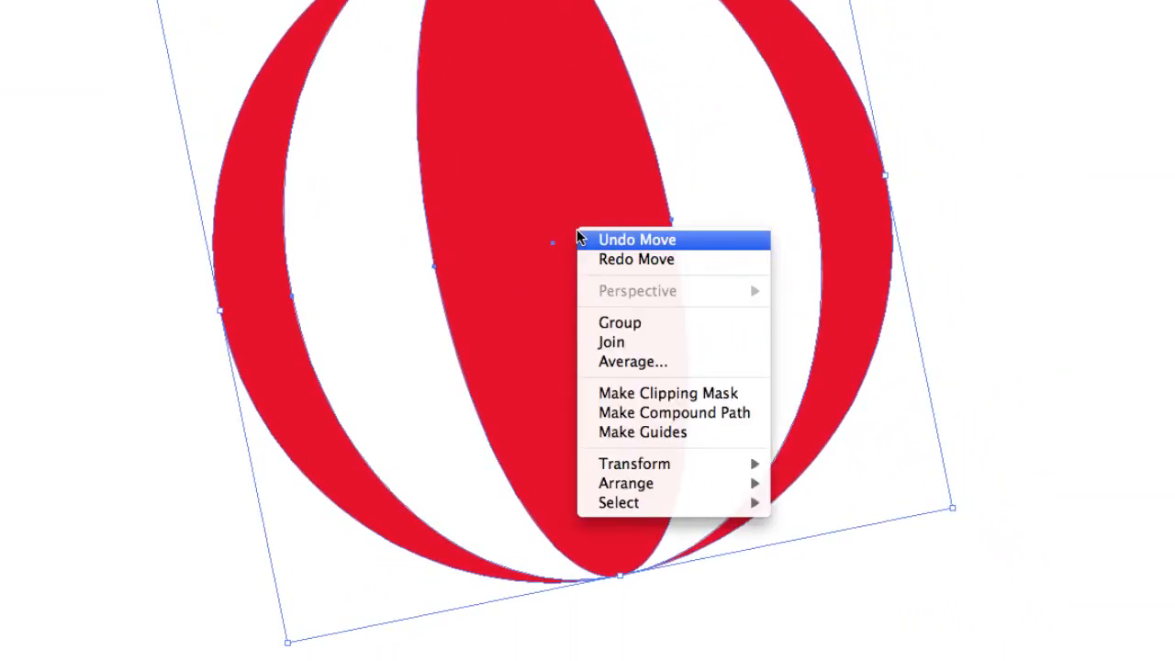
{"action": "left_click", "coordinate": [631, 324]}
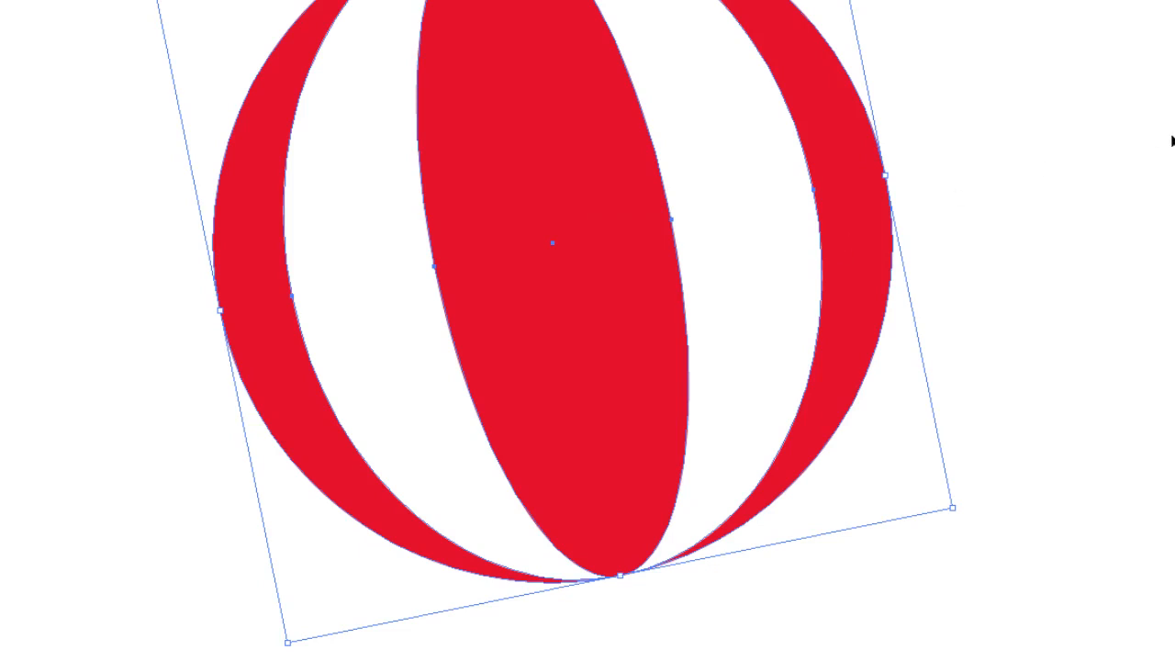
Move the grouped ball as a single object by its white stripe and deselect it
{"action": "left_click", "coordinate": [1172, 140]}
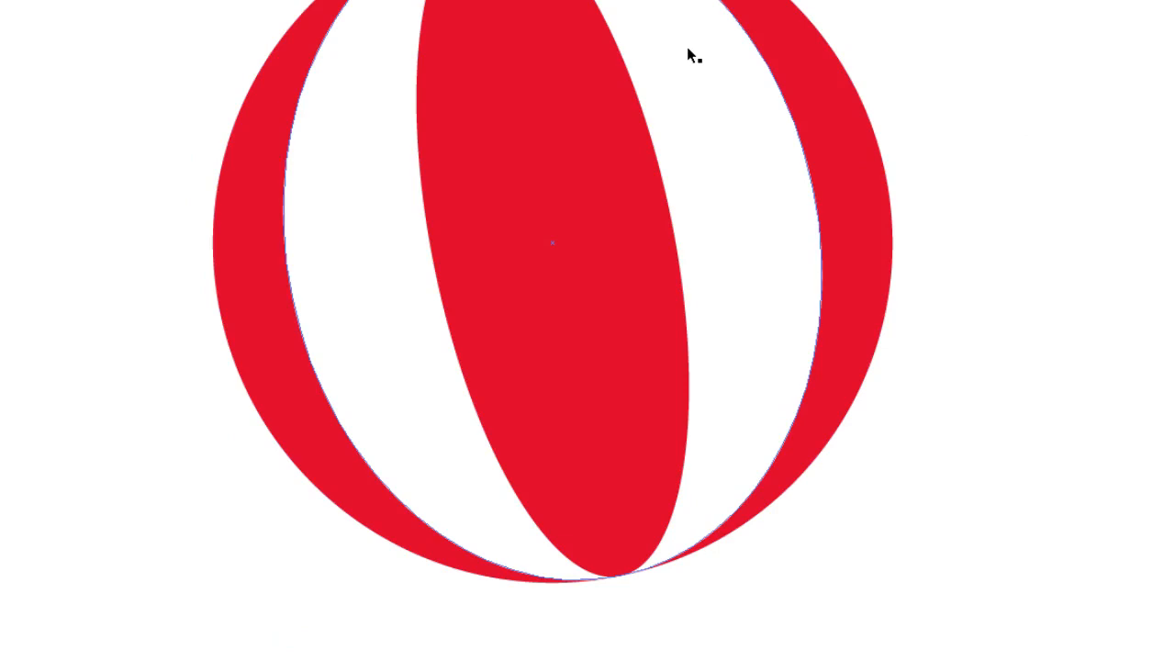
{"action": "left_click_drag", "start_coordinate": [665, 112], "coordinate": [934, 186]}
{"action": "left_click", "coordinate": [983, 363]}
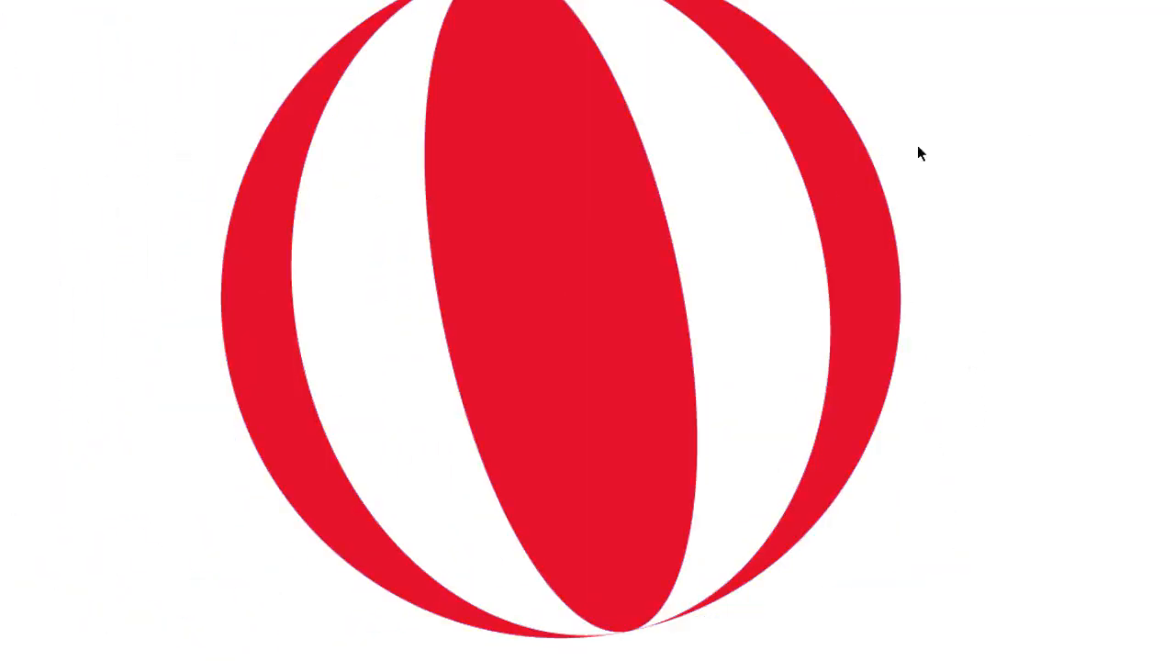
Move the grouped ball around the artboard as one object from different stripes
{"action": "left_click_drag", "start_coordinate": [791, 83], "coordinate": [739, 104]}
{"action": "left_click", "coordinate": [642, 310]}
{"action": "left_click_drag", "start_coordinate": [514, 303], "coordinate": [640, 246]}
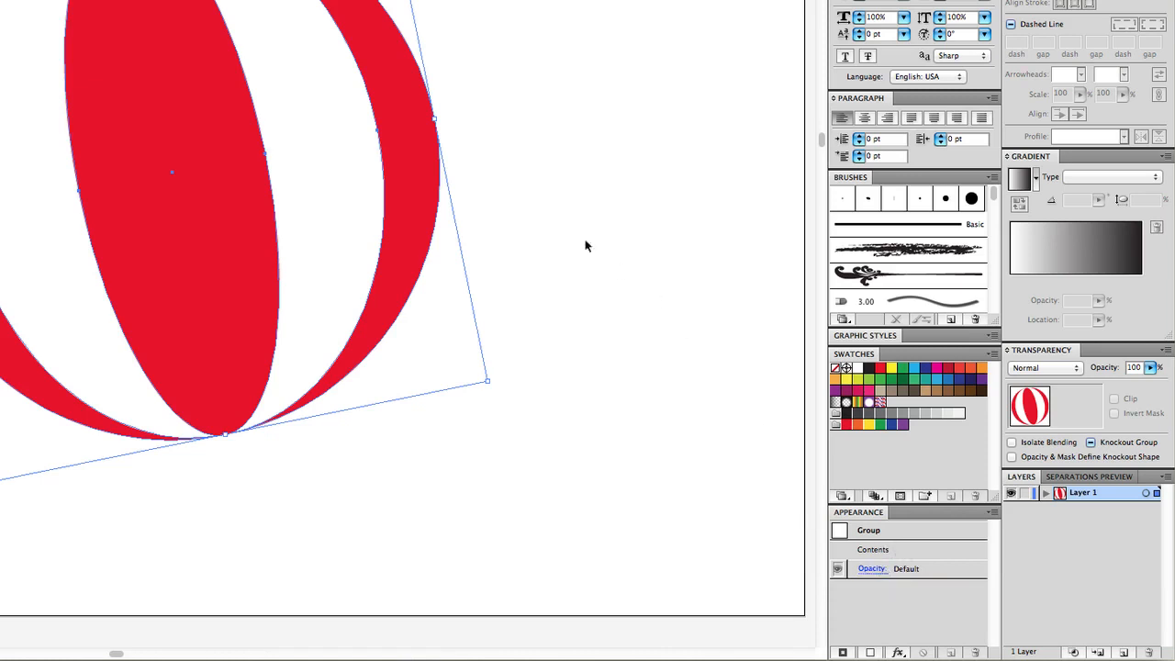
Lower the ball group's opacity to 50% and restore it to 100%
{"action": "left_click", "coordinate": [1149, 368]}
{"action": "left_click_drag", "start_coordinate": [1116, 386], "coordinate": [1106, 389]}
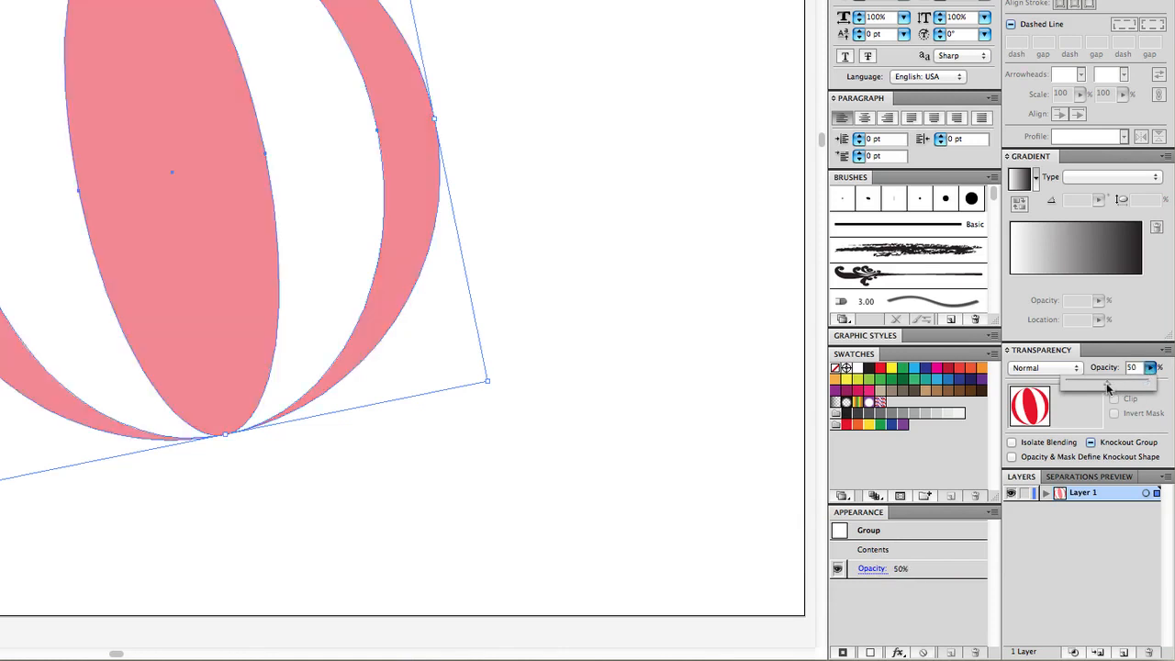
{"action": "left_click_drag", "start_coordinate": [1107, 389], "coordinate": [1157, 388]}
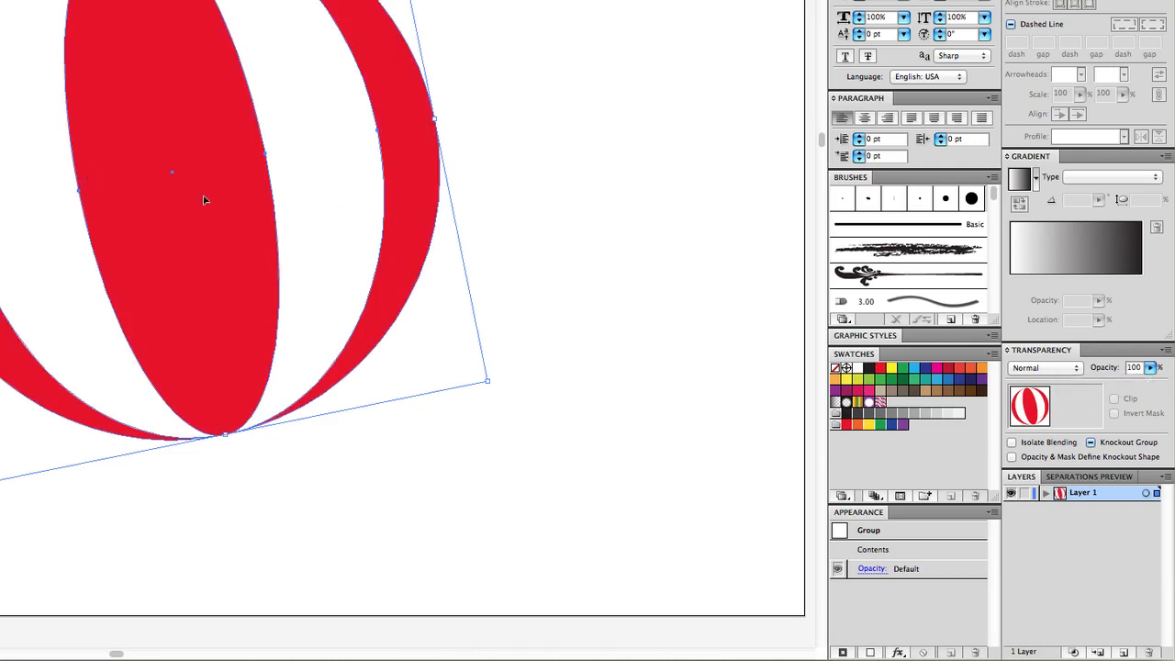
Move the ball group slightly to the left and open it in isolation mode
{"action": "left_click_drag", "start_coordinate": [206, 200], "coordinate": [131, 195]}
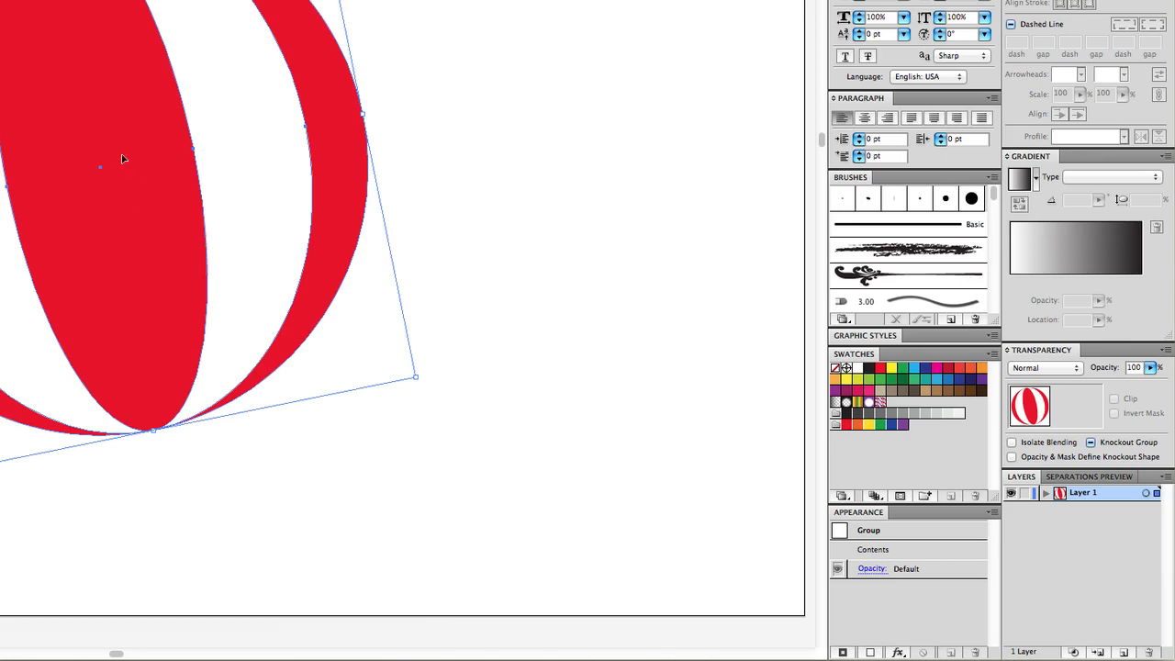
{"action": "scroll", "coordinate": [122, 158], "scroll_direction": "down", "scroll_amount": 2}
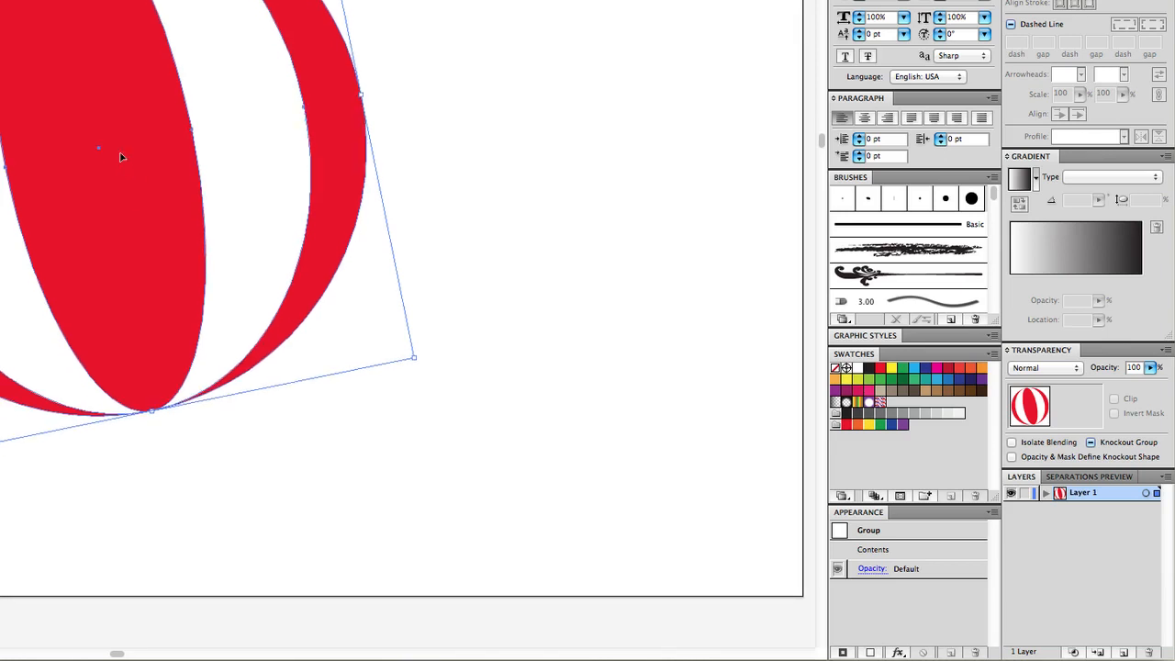
{"action": "double_click", "coordinate": [120, 157]}
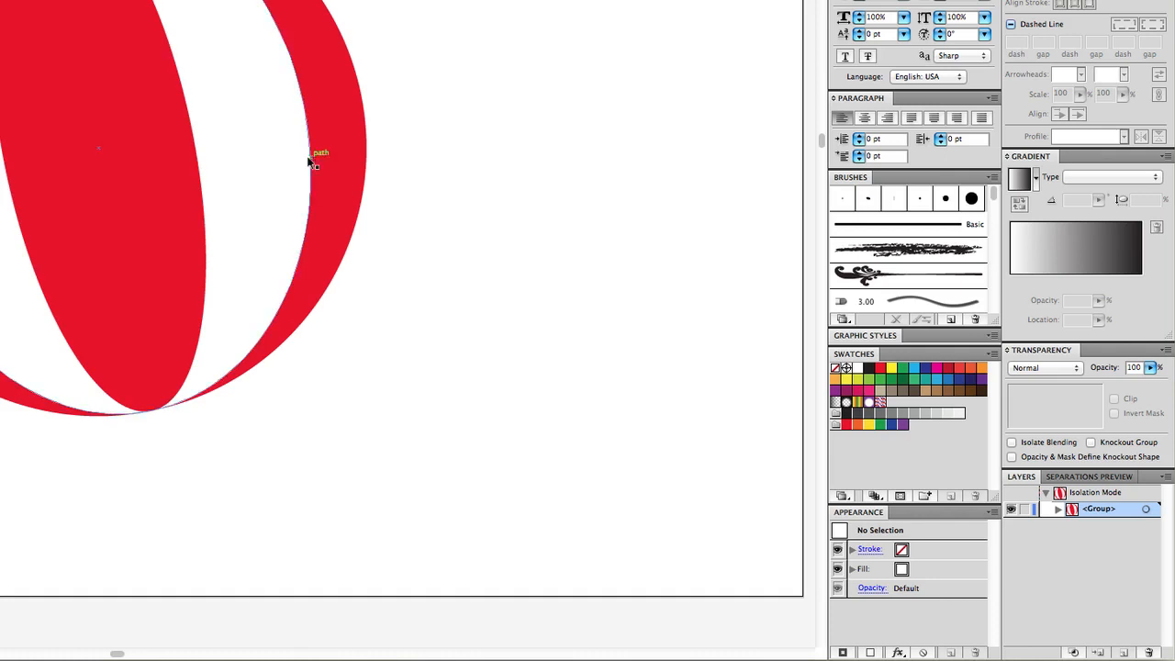
Move the isolated group's white and red ellipses apart, fill them light cyan and orange respectively, and deselect
{"action": "left_click_drag", "start_coordinate": [317, 157], "coordinate": [105, 241]}
{"action": "left_click_drag", "start_coordinate": [312, 193], "coordinate": [187, 165]}
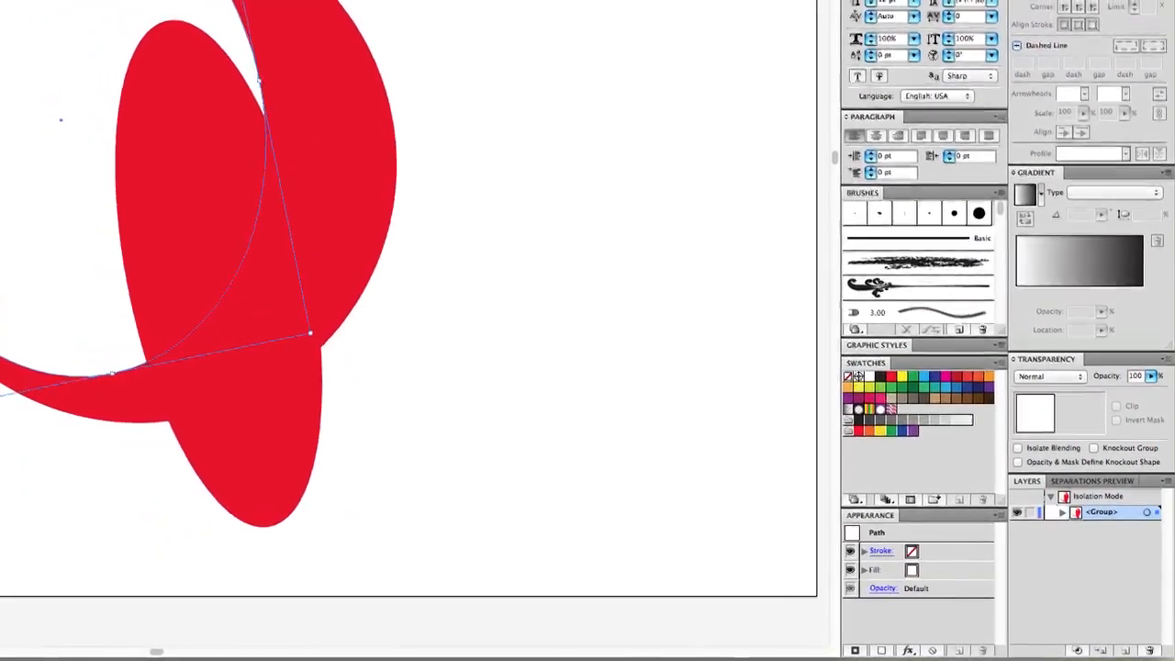
{"action": "left_click", "coordinate": [680, 25]}
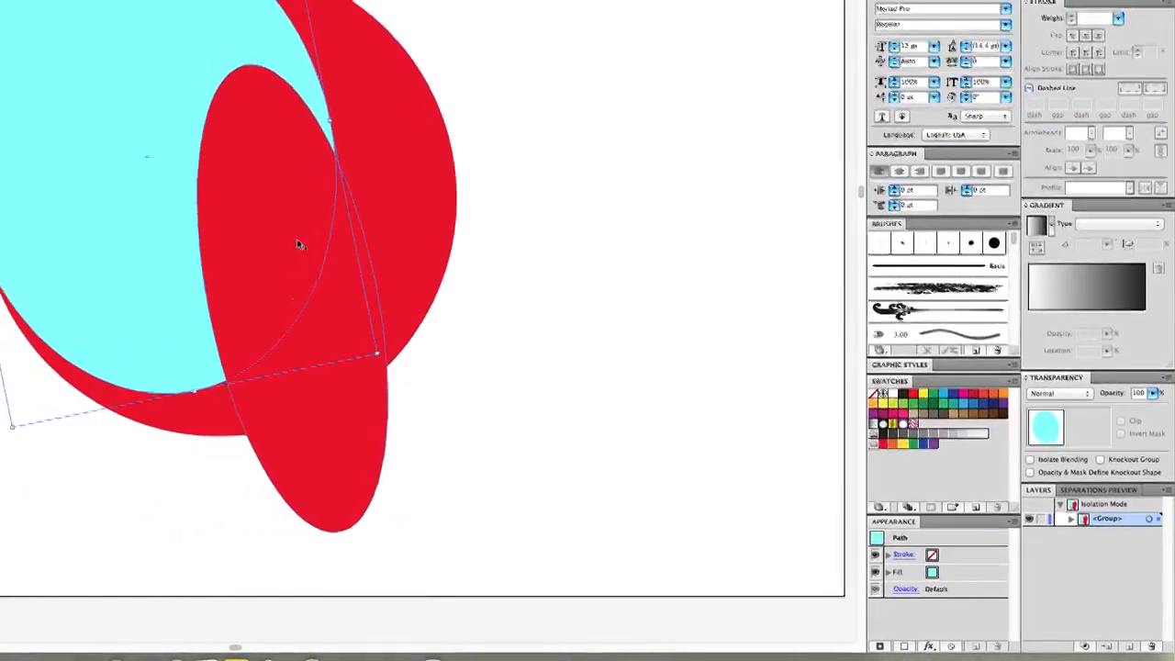
{"action": "left_click", "coordinate": [297, 245]}
{"action": "left_click", "coordinate": [1102, 22]}
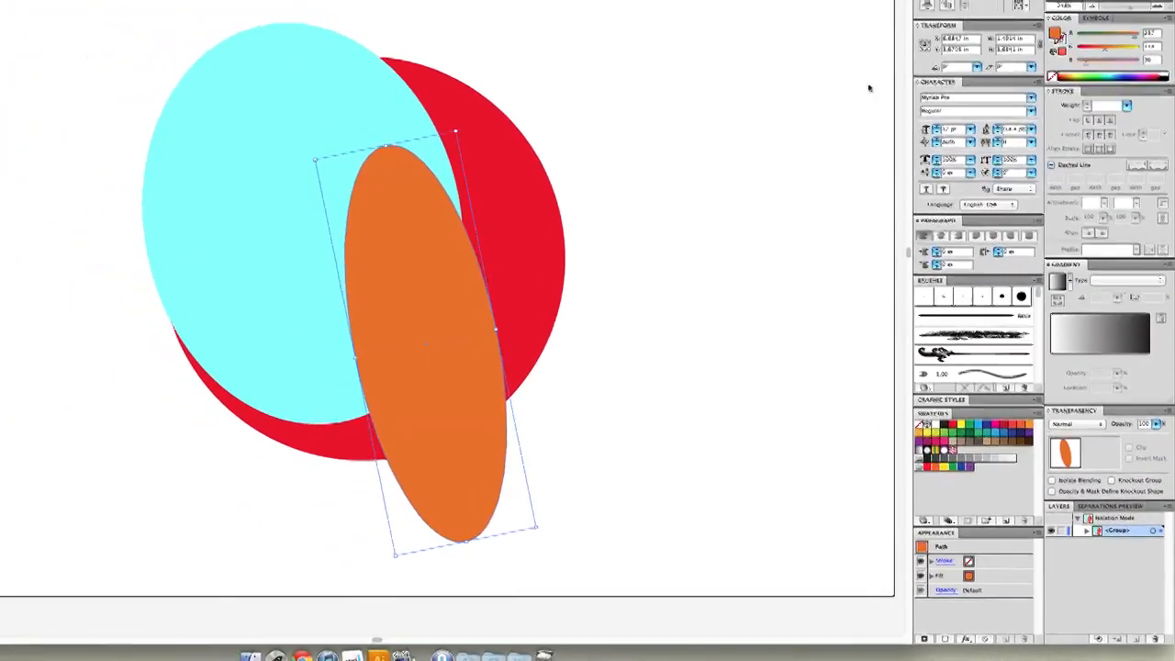
{"action": "left_click", "coordinate": [560, 81]}
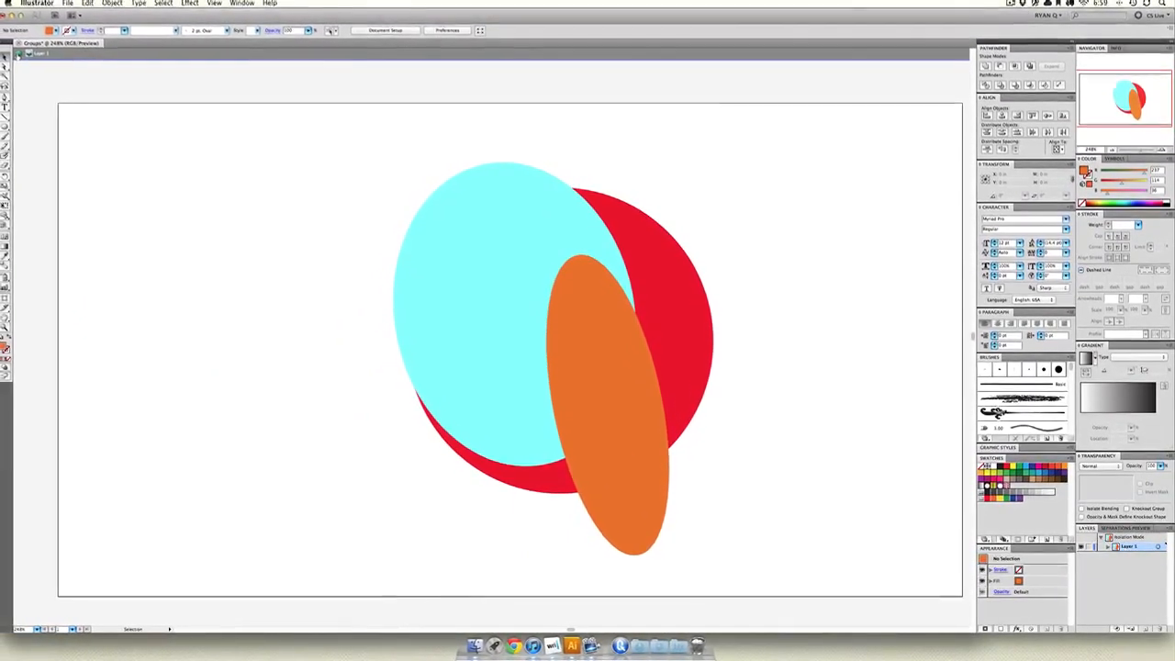
Exit isolation mode and move the whole group to the left and back to the right
{"action": "left_click_drag", "start_coordinate": [548, 309], "coordinate": [266, 334]}
{"action": "left_click_drag", "start_coordinate": [212, 354], "coordinate": [532, 337]}
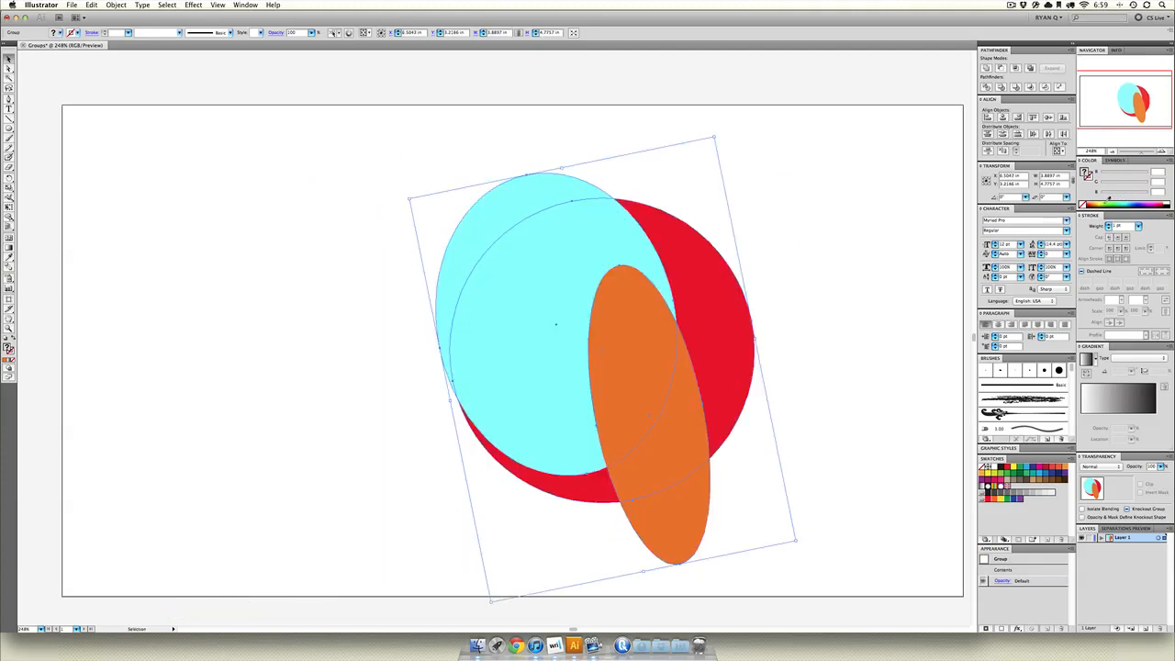
Fill the entire group with bright green and undo that fill
{"action": "left_click", "coordinate": [1110, 200]}
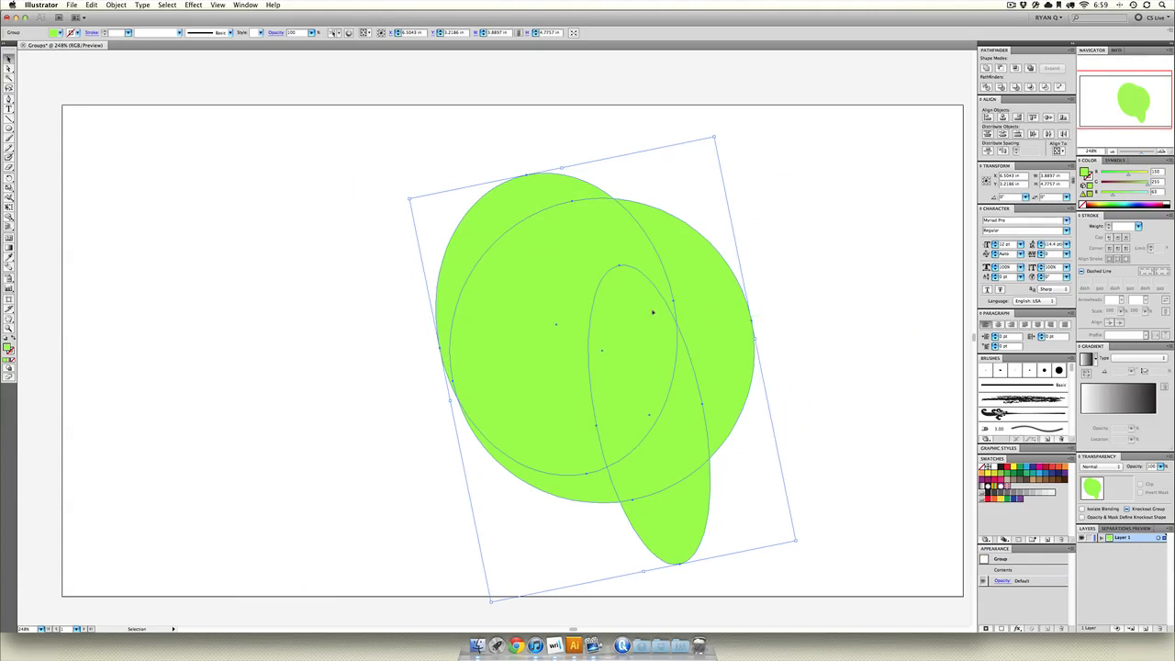
{"action": "key", "text": "super+z"}
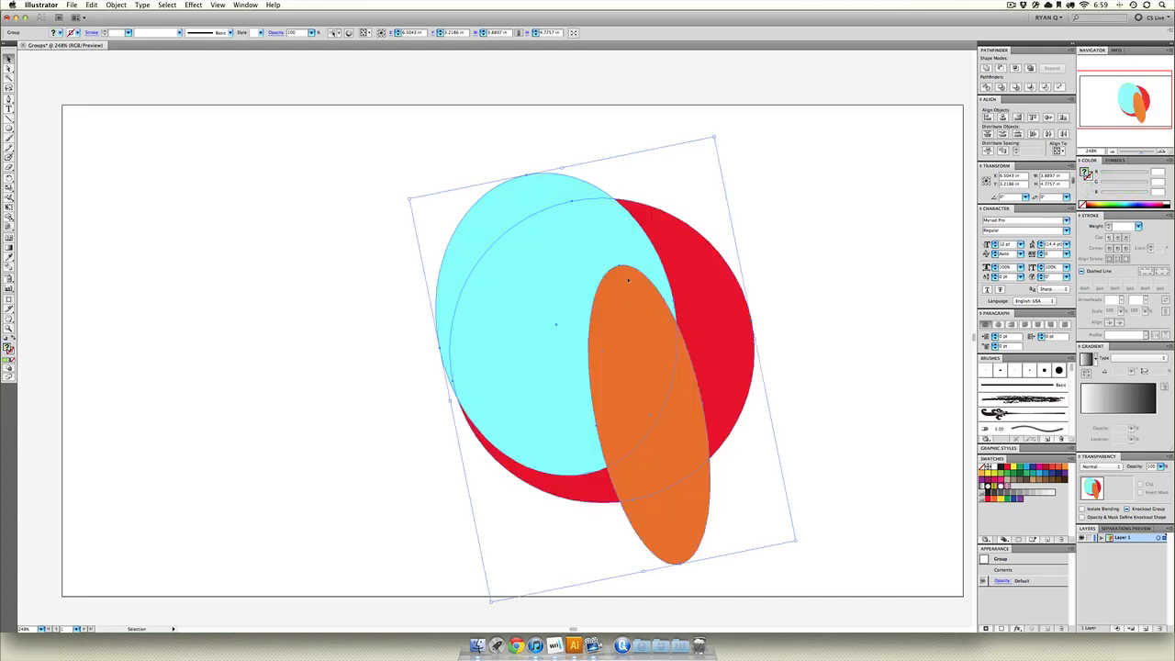
Isolate the group, reposition the cyan and orange ellipses over the red circle to reform the ball, and exit isolation
{"action": "double_click", "coordinate": [627, 279]}
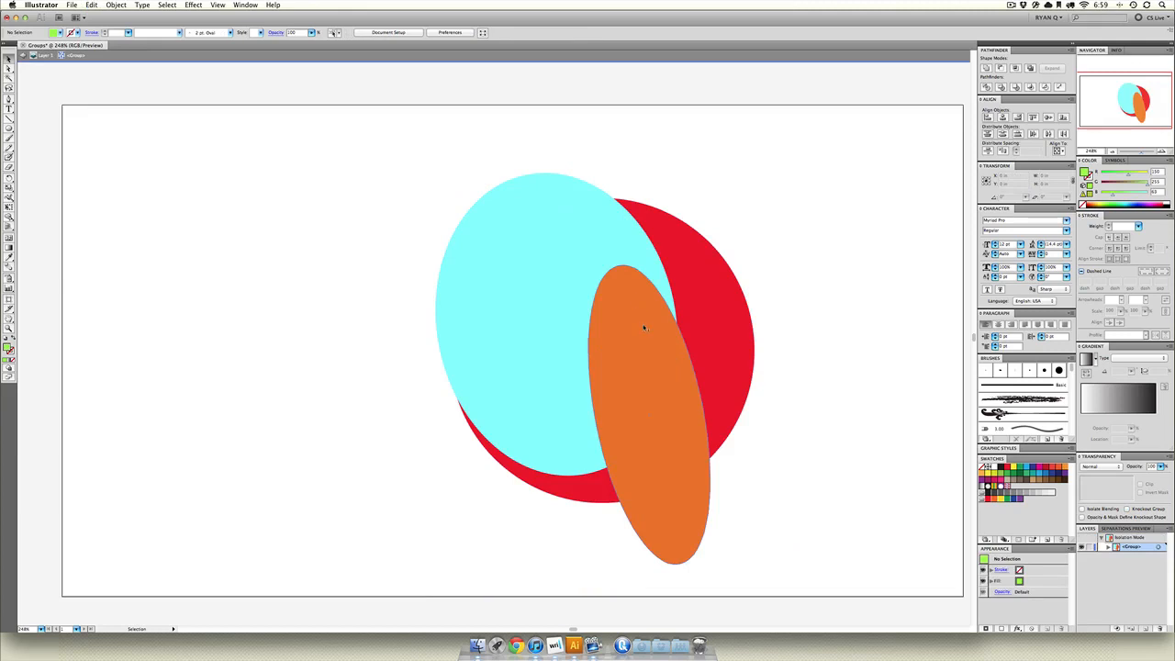
{"action": "left_click_drag", "start_coordinate": [559, 284], "coordinate": [587, 301]}
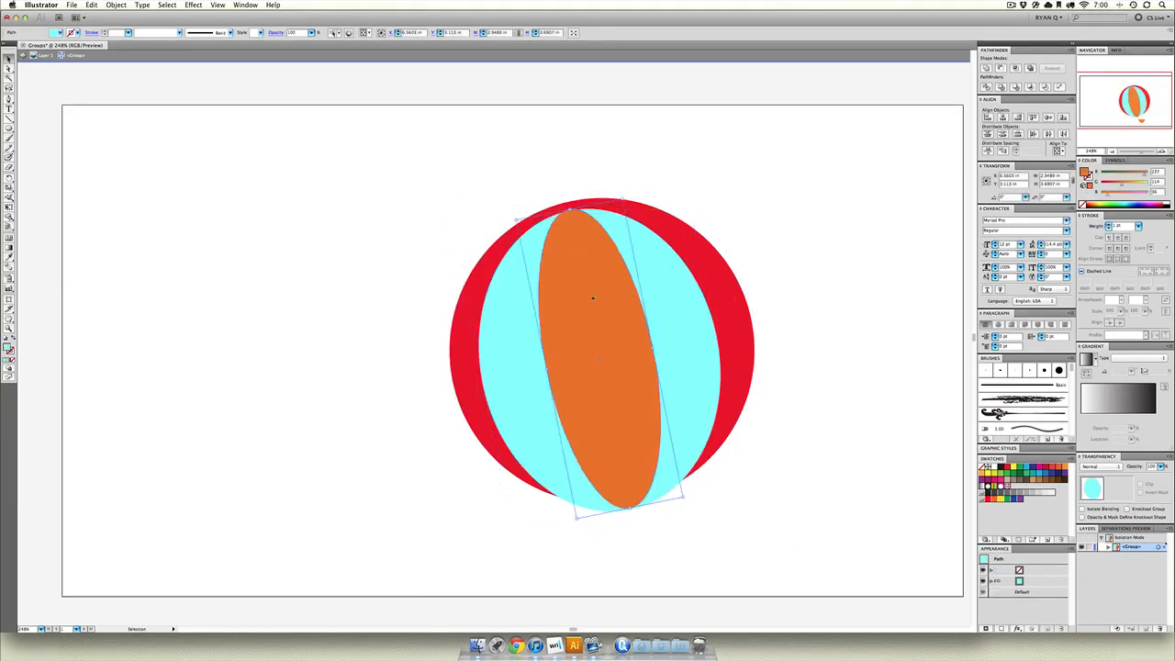
{"action": "double_click", "coordinate": [418, 220]}
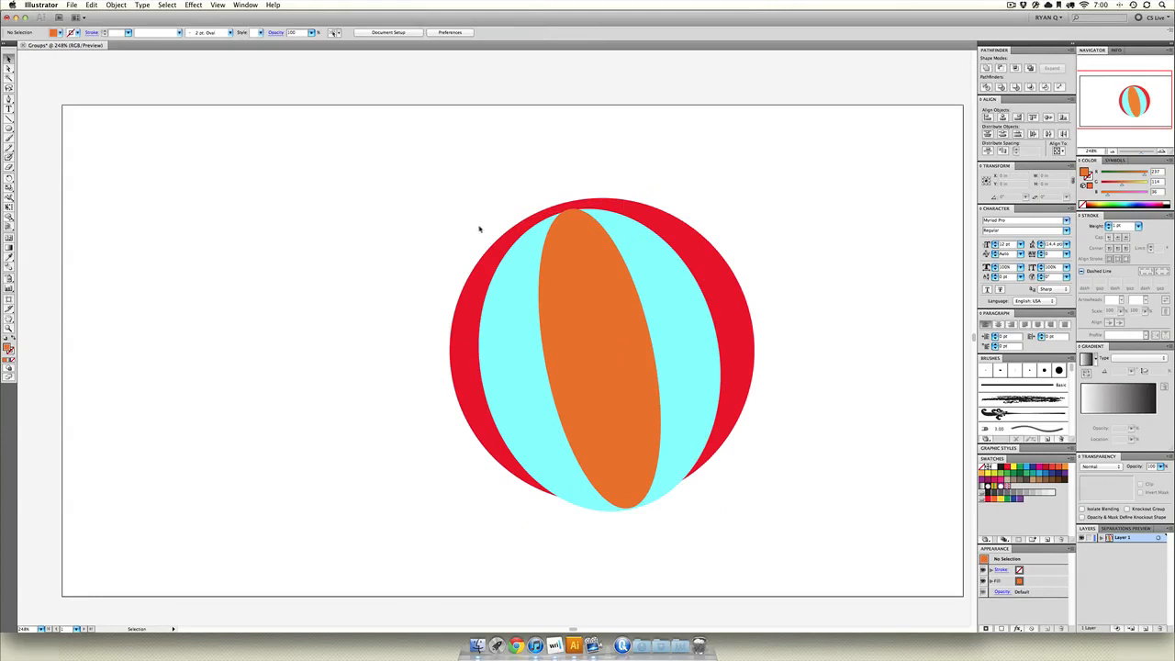
Enter and leave the ball group's isolation mode, and move the whole ball slightly left to about X 6.15 in
{"action": "double_click", "coordinate": [598, 277]}
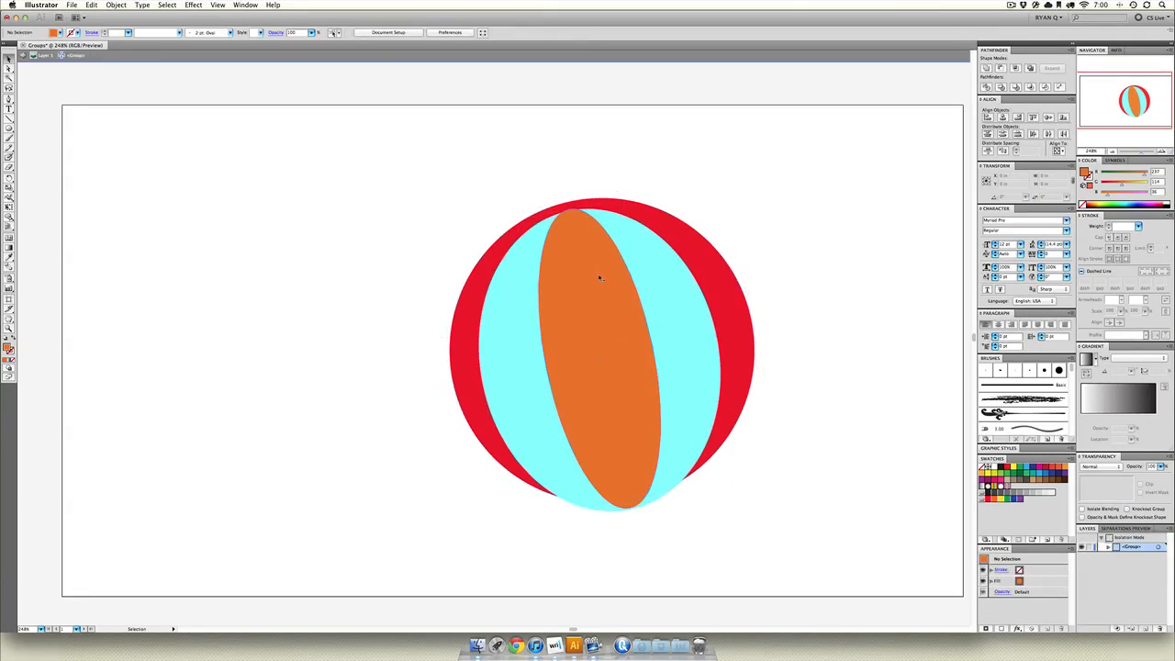
{"action": "double_click", "coordinate": [465, 188]}
{"action": "left_click_drag", "start_coordinate": [596, 272], "coordinate": [513, 312]}
{"action": "left_click_drag", "start_coordinate": [513, 313], "coordinate": [572, 305]}
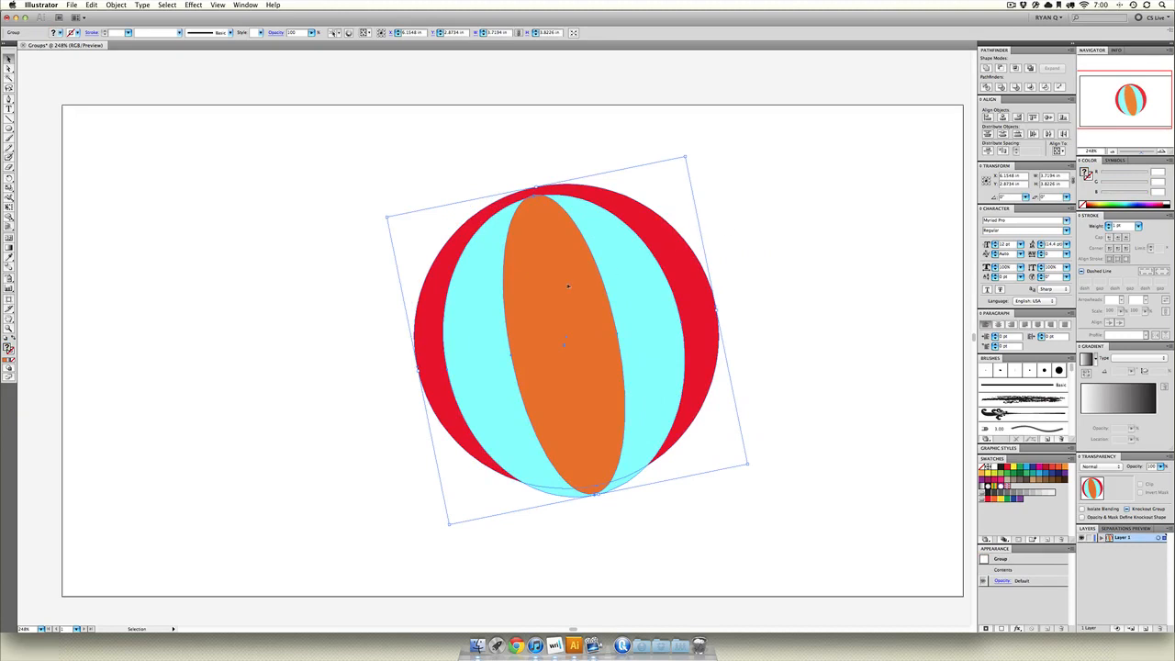
Isolate the ball group and set only the orange ellipse's opacity to 52%
{"action": "double_click", "coordinate": [568, 287]}
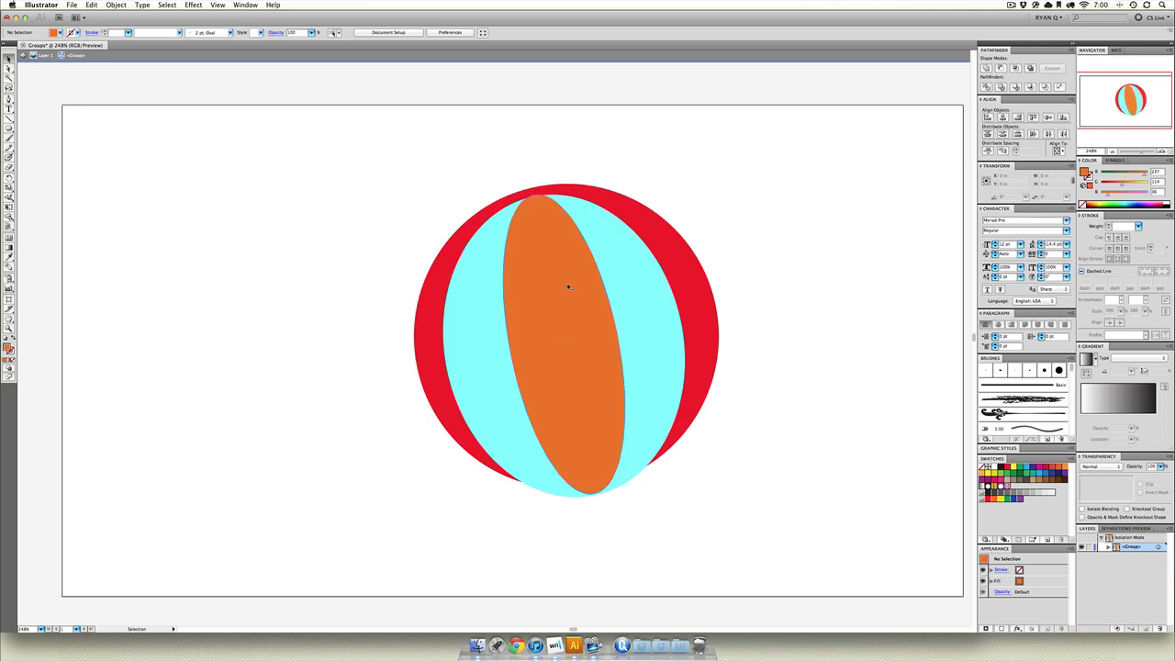
{"action": "left_click", "coordinate": [549, 282]}
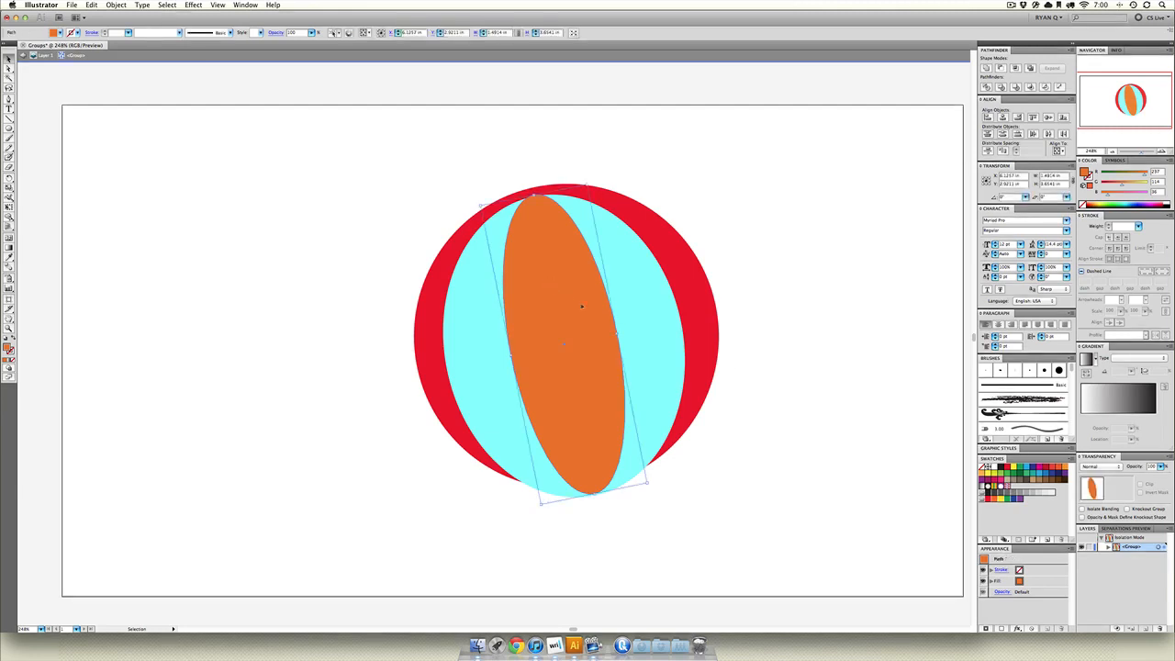
{"action": "left_click_drag", "start_coordinate": [1161, 468], "coordinate": [1137, 479]}
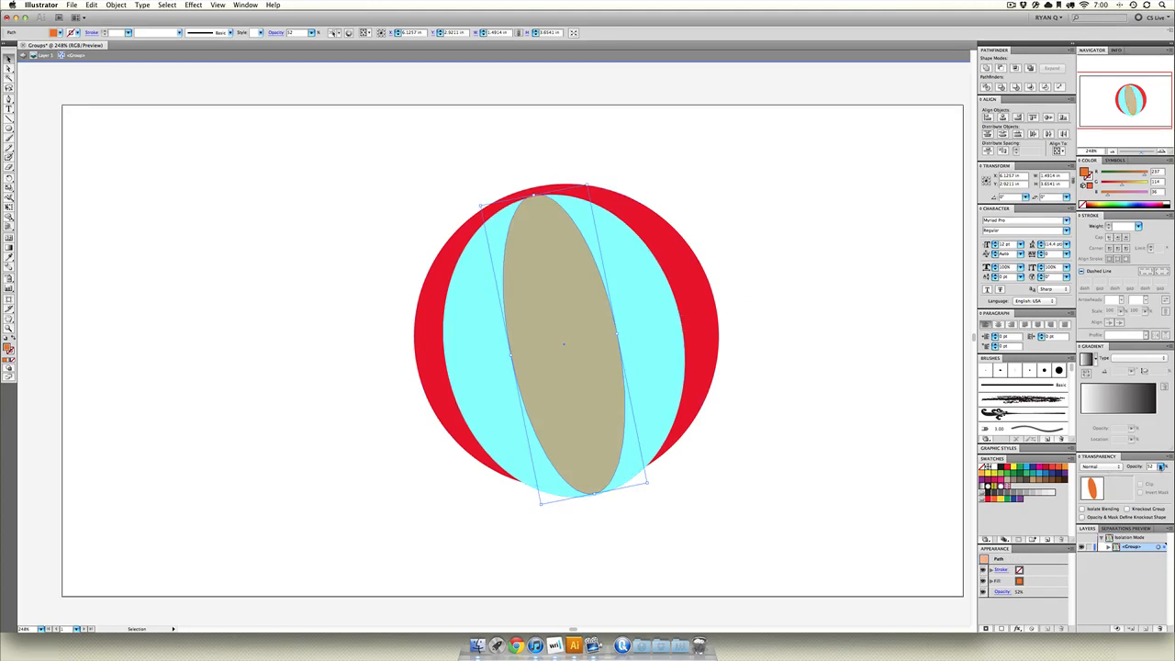
Lower the cyan ellipse's opacity to about 60% and exit isolation mode
{"action": "left_click", "coordinate": [664, 362]}
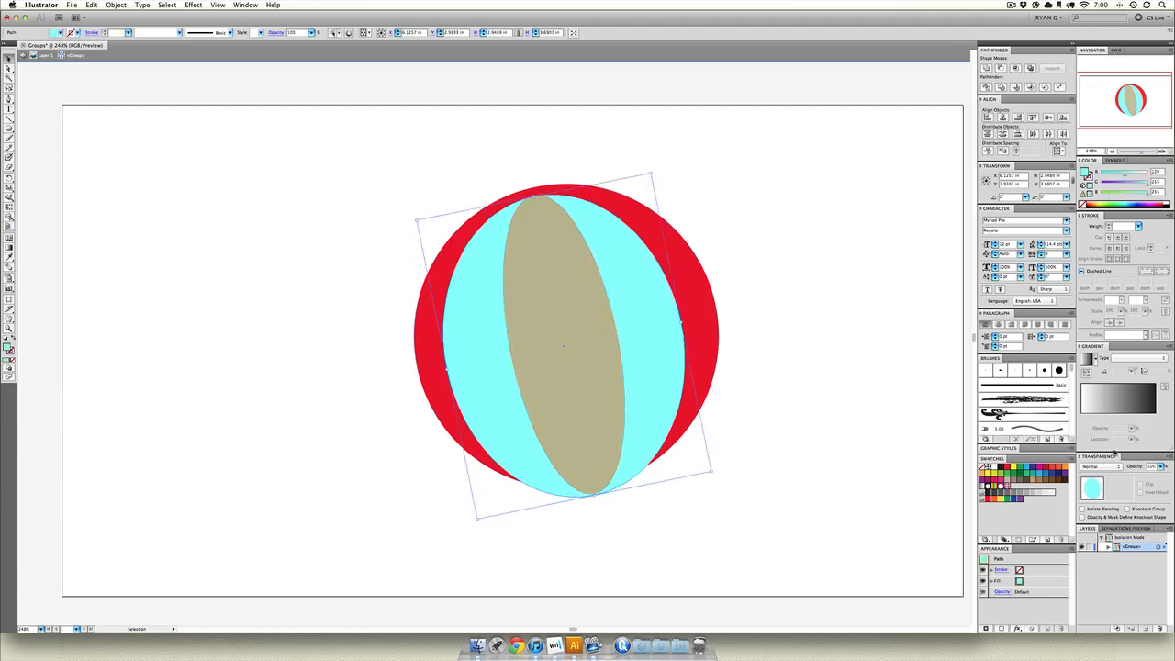
{"action": "left_click_drag", "start_coordinate": [1160, 468], "coordinate": [1139, 480]}
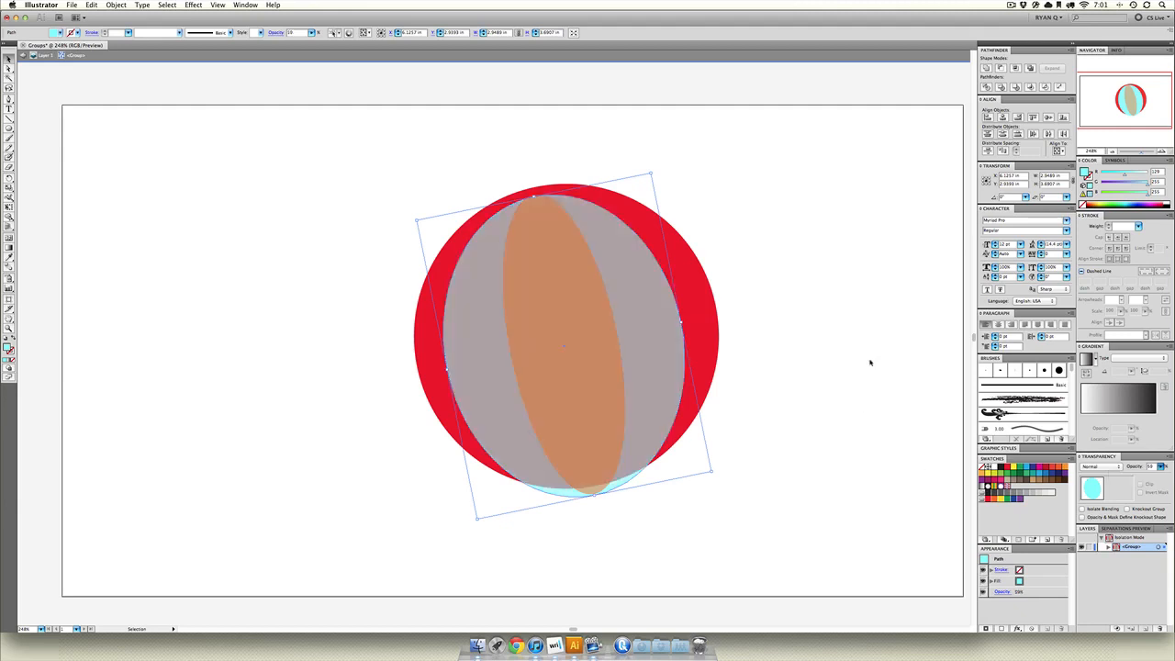
{"action": "left_click", "coordinate": [777, 310]}
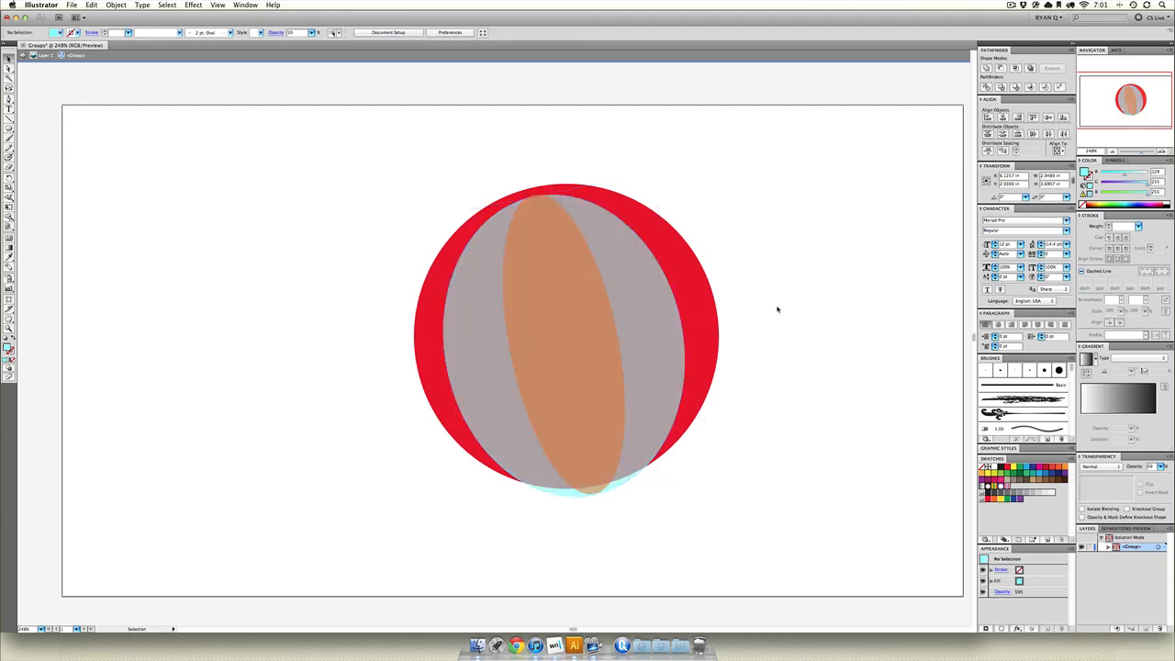
{"action": "double_click", "coordinate": [765, 239]}
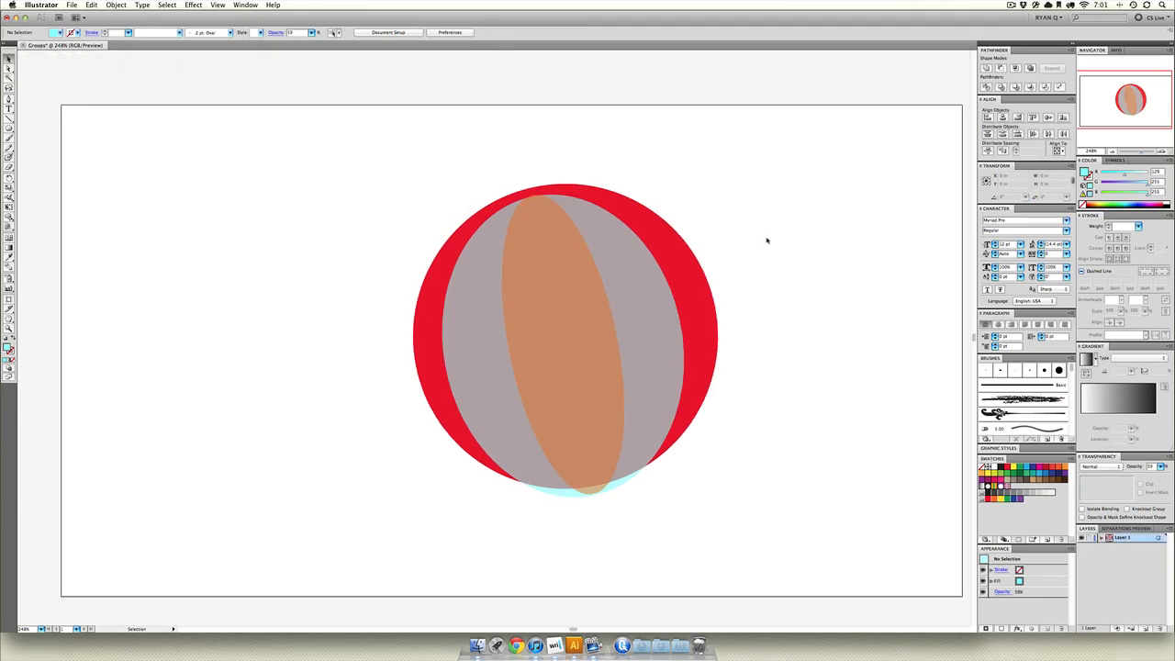
Move the ball group slightly right to about X 6.26 in, set the whole group's opacity to 50%, and deselect it
{"action": "left_click_drag", "start_coordinate": [614, 358], "coordinate": [579, 376]}
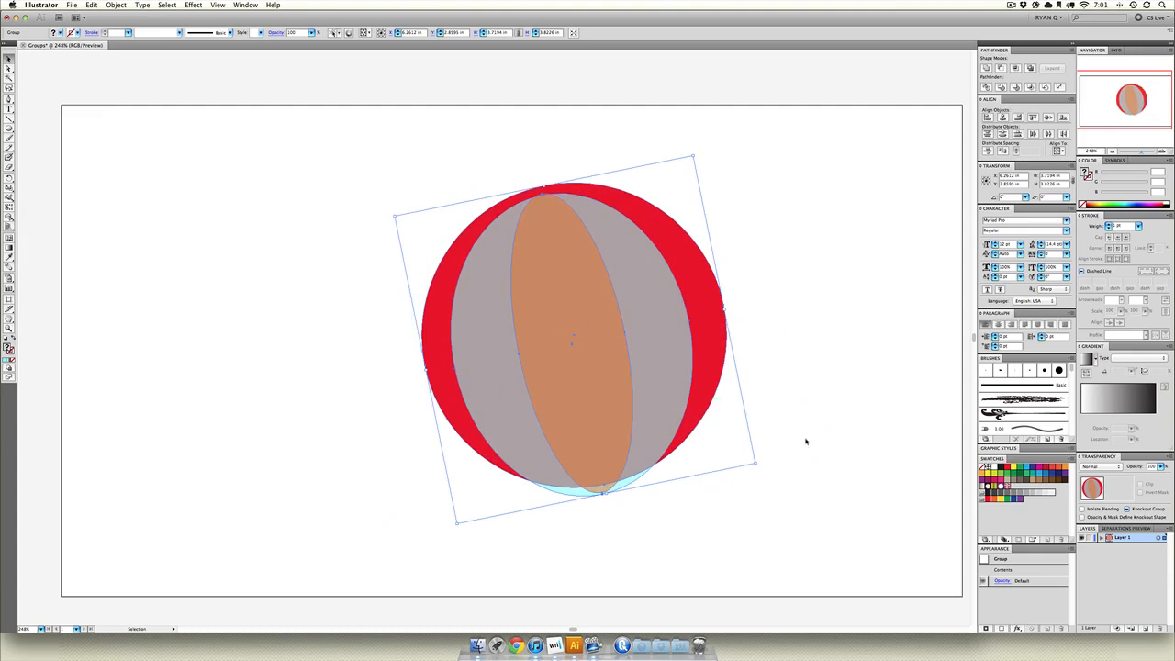
{"action": "left_click", "coordinate": [1005, 582]}
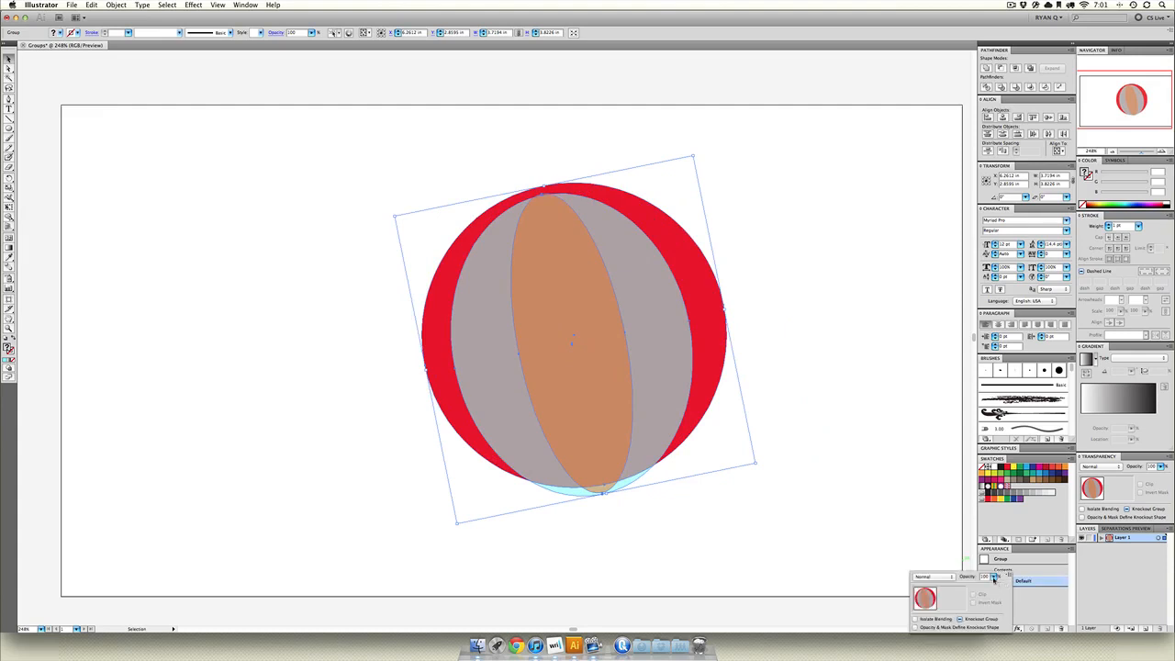
{"action": "left_click", "coordinate": [993, 577]}
{"action": "left_click_drag", "start_coordinate": [980, 587], "coordinate": [969, 586]}
{"action": "left_click", "coordinate": [882, 350]}
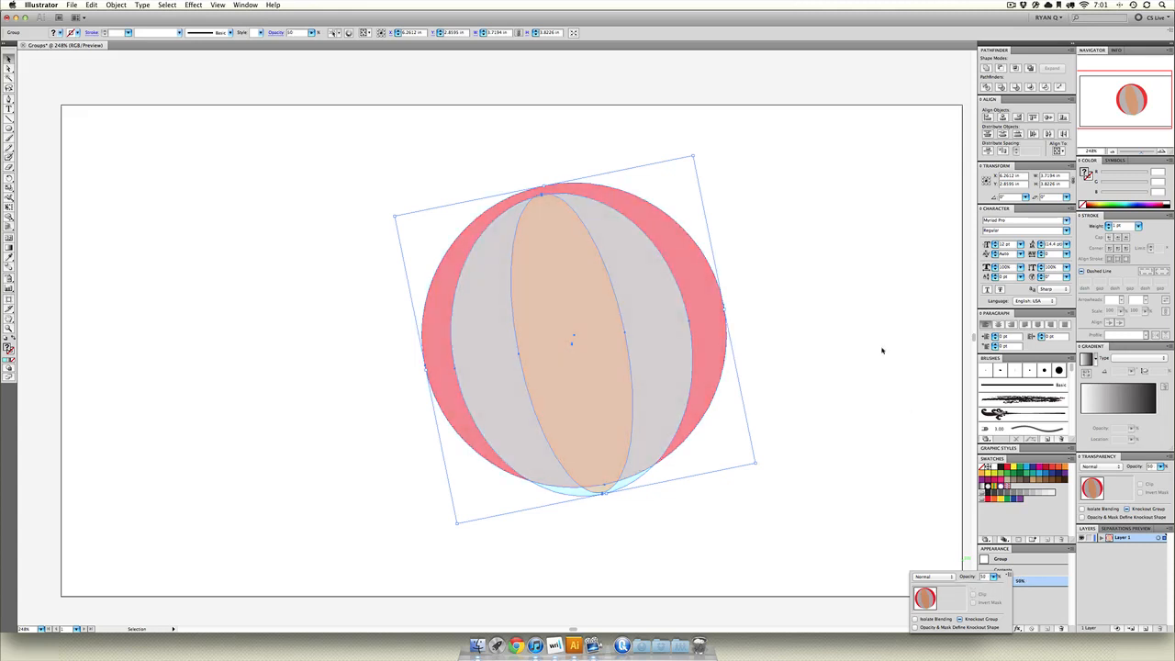
{"action": "left_click", "coordinate": [872, 349]}
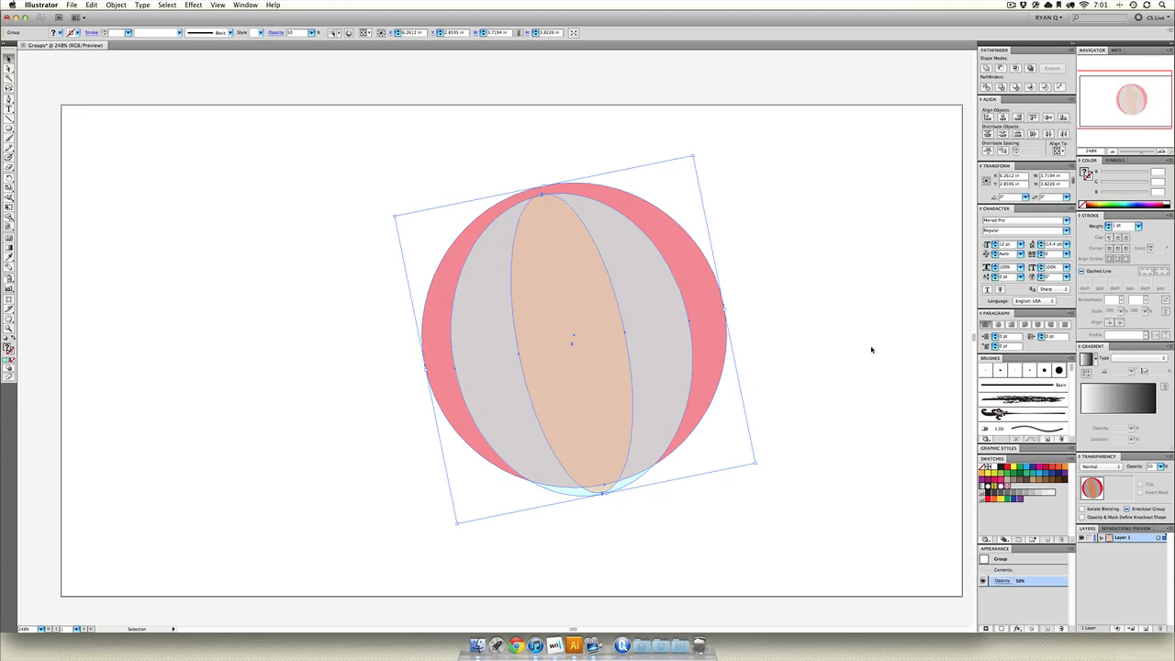
{"action": "left_click", "coordinate": [863, 349]}
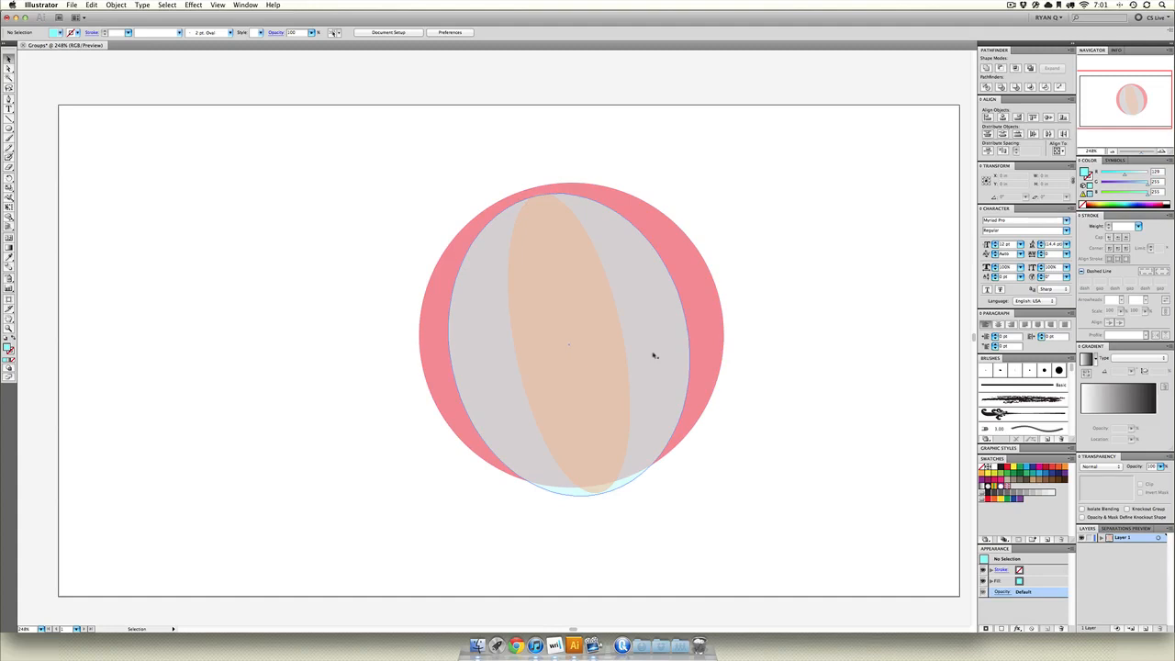
Draw an ellipse about 4.96 by 4.51 in covering the ball and make its fill purple by reducing green to 0
{"action": "left_click", "coordinate": [712, 332]}
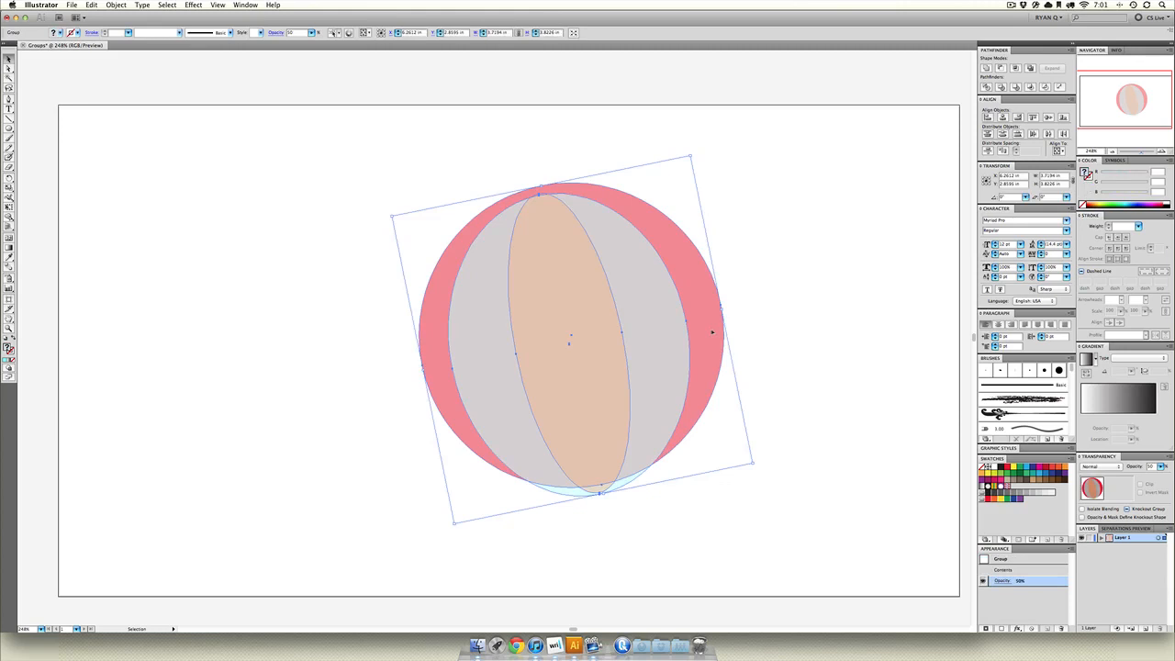
{"action": "left_click", "coordinate": [9, 127]}
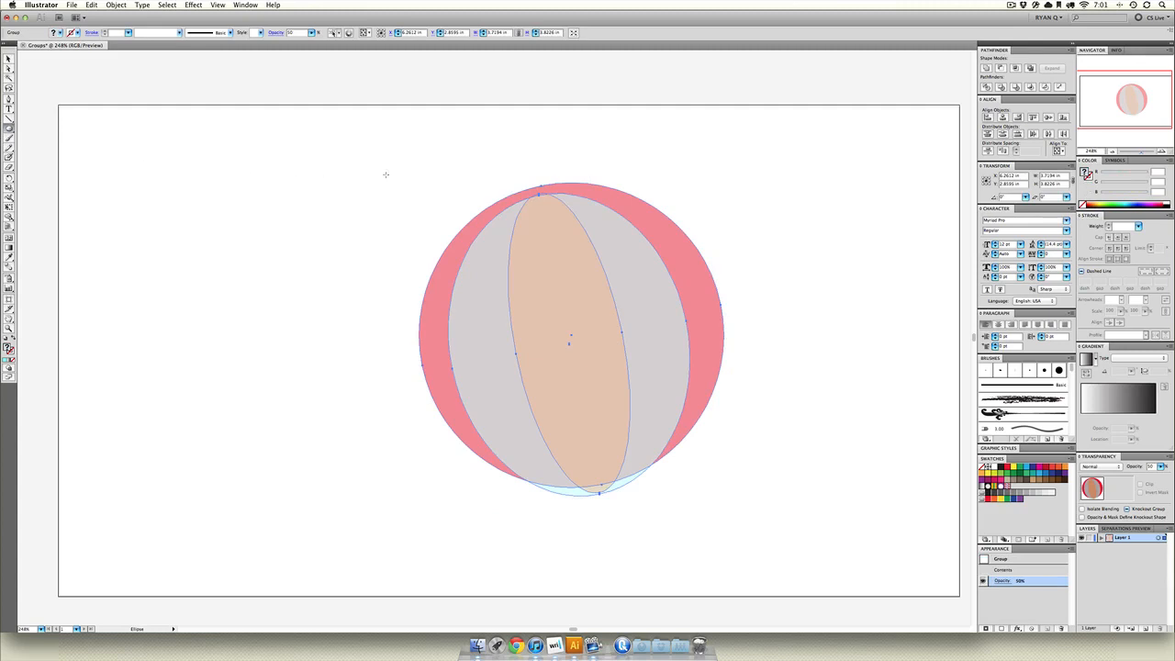
{"action": "left_click_drag", "start_coordinate": [369, 151], "coordinate": [776, 521]}
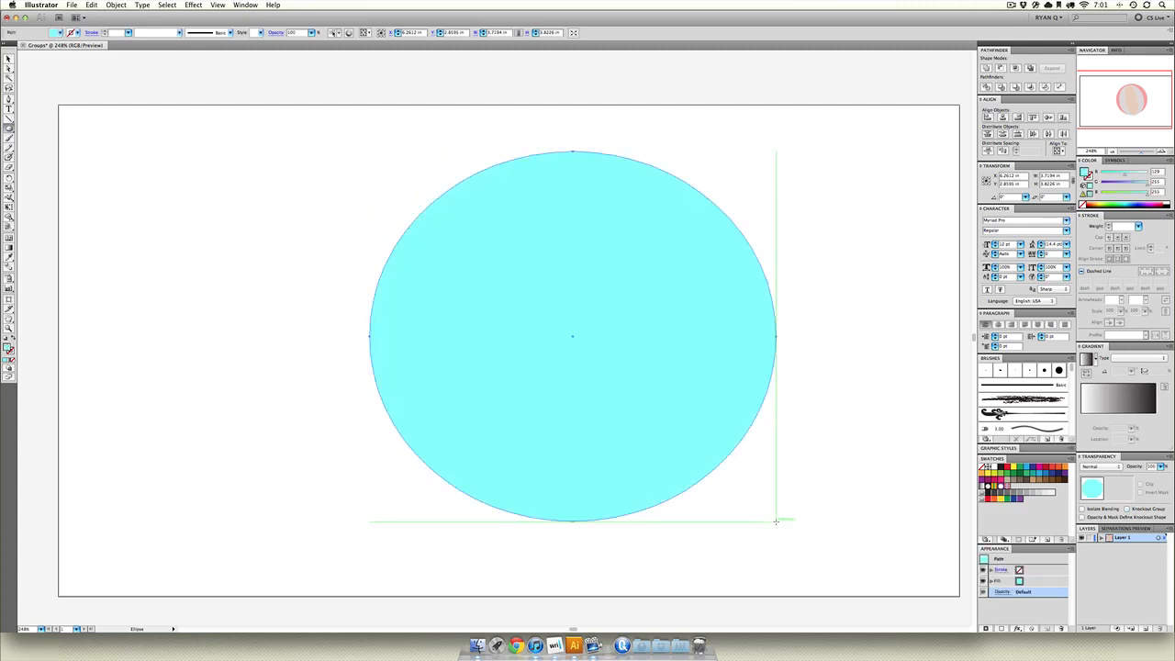
{"action": "left_click_drag", "start_coordinate": [1146, 185], "coordinate": [1065, 185]}
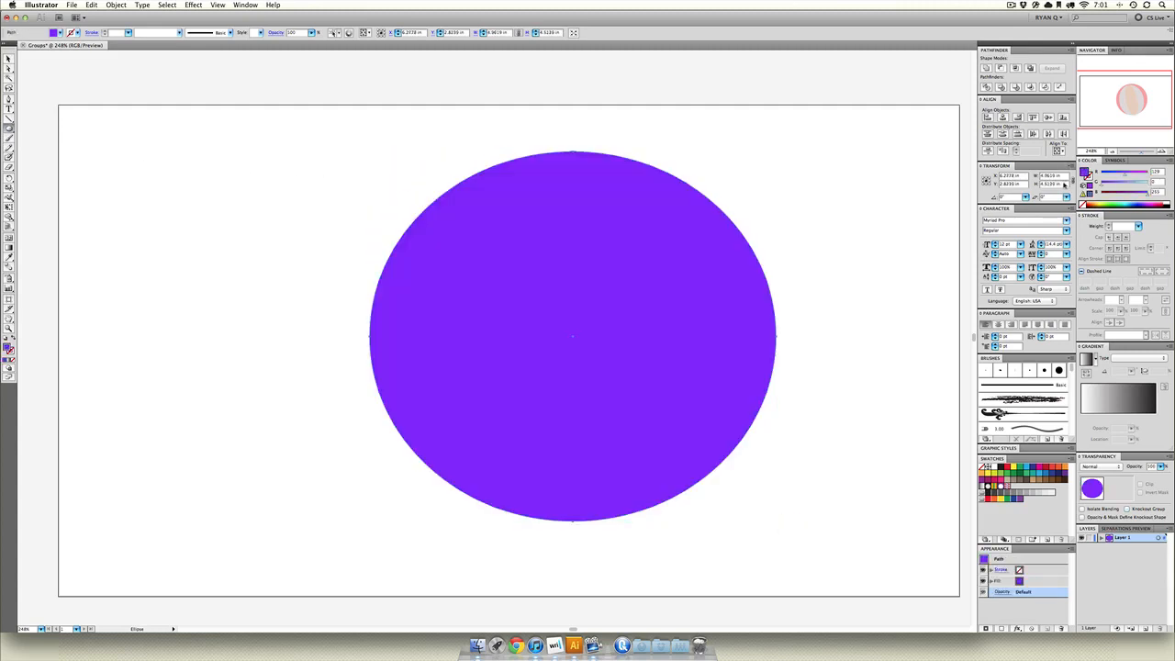
{"action": "left_click", "coordinate": [9, 57]}
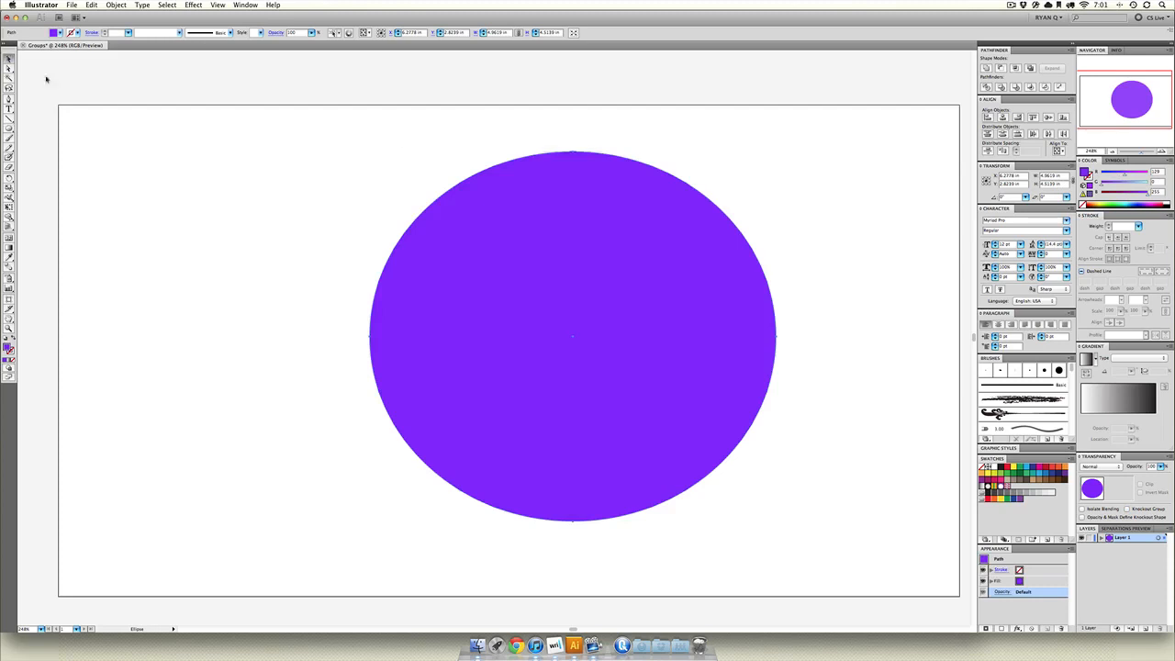
Move the purple ellipse left off the ball, then group it with the ball group
{"action": "left_click_drag", "start_coordinate": [505, 275], "coordinate": [176, 273]}
{"action": "left_click_drag", "start_coordinate": [800, 120], "coordinate": [159, 553]}
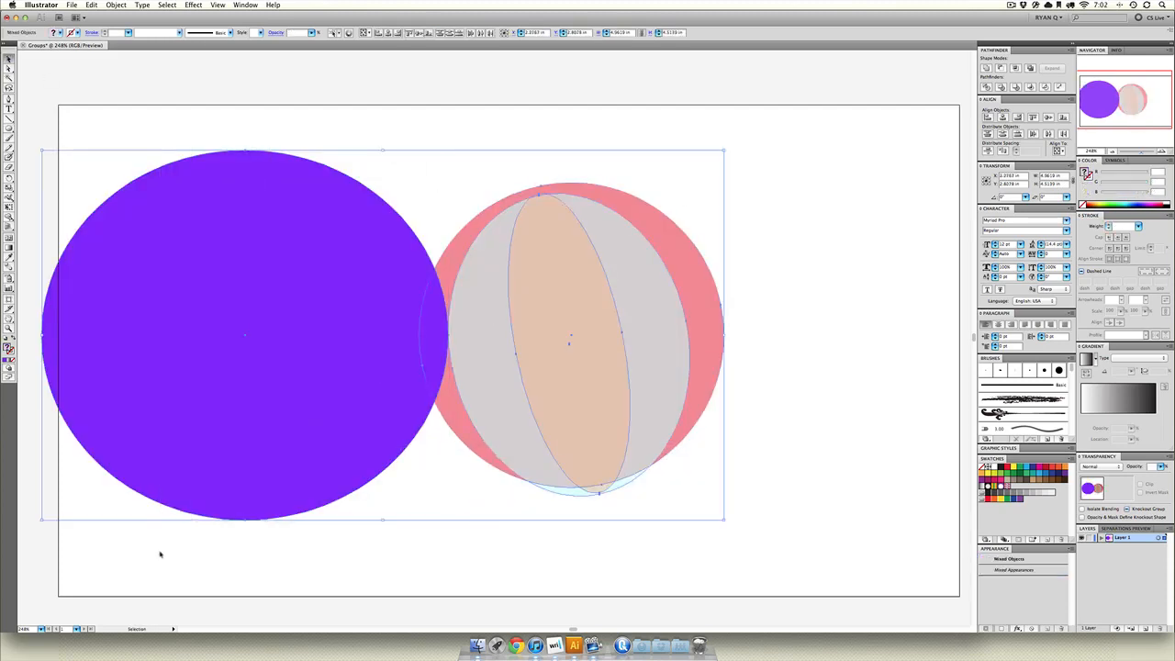
{"action": "right_click", "coordinate": [462, 334]}
{"action": "left_click", "coordinate": [483, 377]}
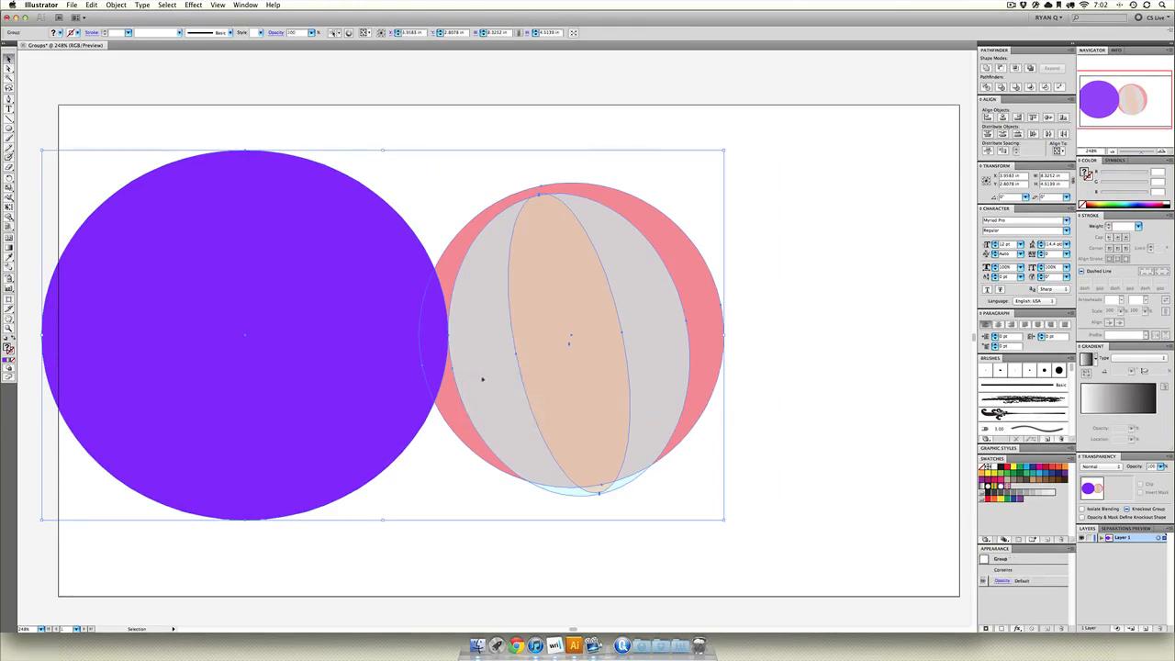
Set the combined group's opacity to 20%, move it right to about X 5.61 in, and deselect it
{"action": "left_click", "coordinate": [1001, 581]}
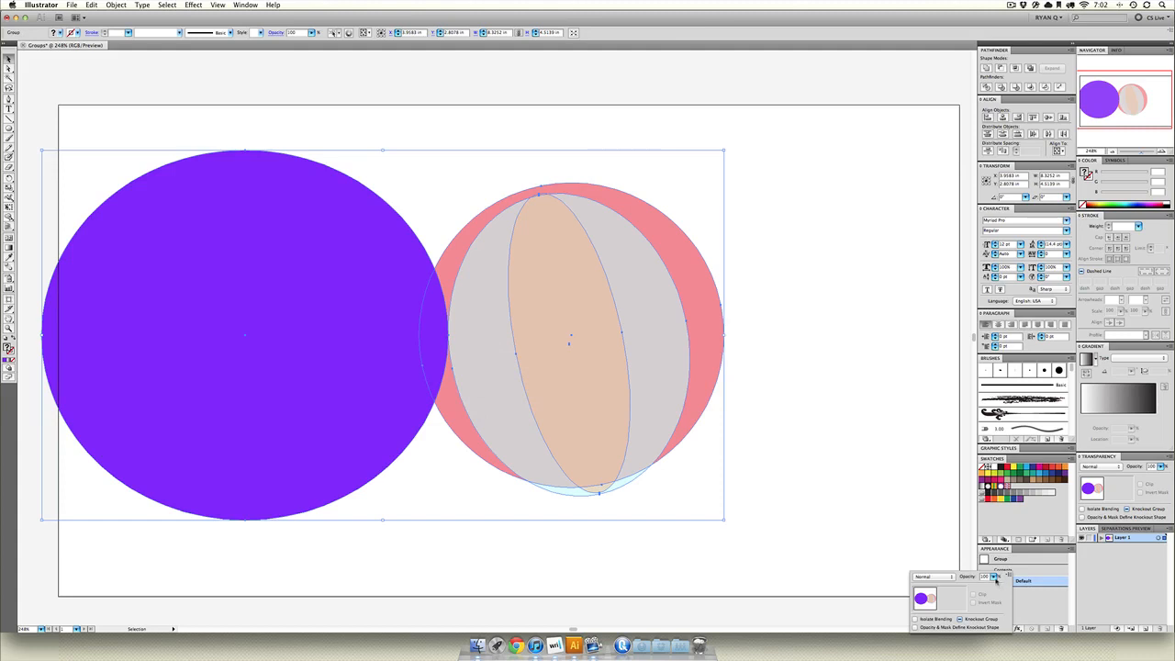
{"action": "left_click_drag", "start_coordinate": [993, 577], "coordinate": [949, 586]}
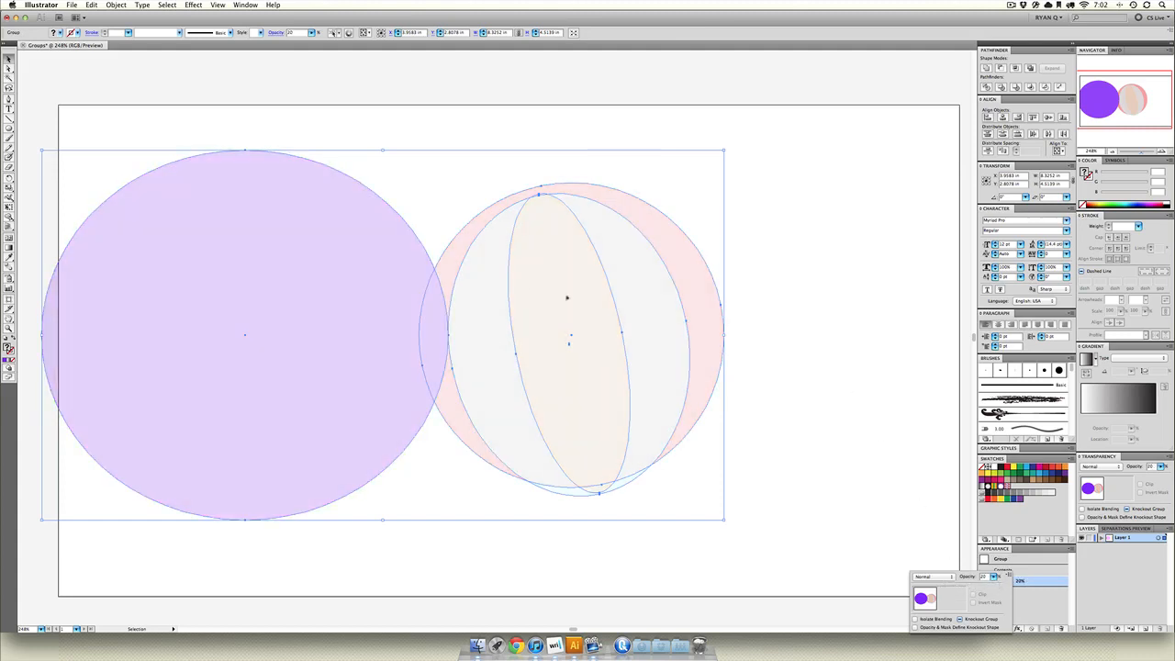
{"action": "left_click_drag", "start_coordinate": [606, 308], "coordinate": [740, 322]}
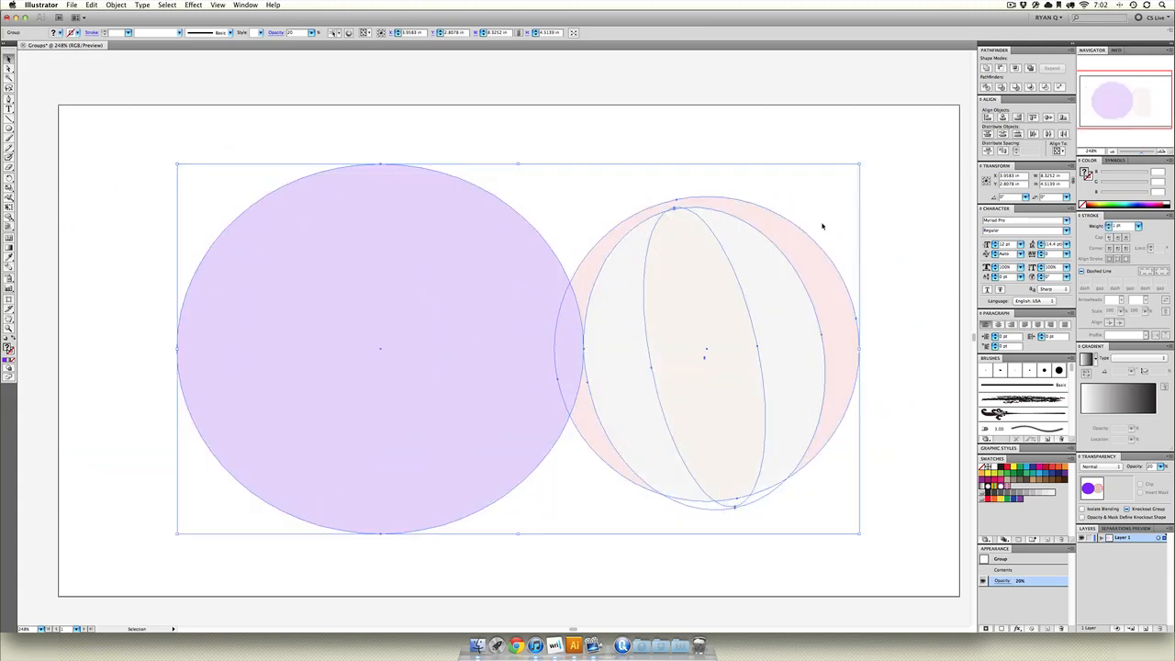
{"action": "left_click", "coordinate": [822, 226]}
Draw a small purple ellipse about 0.53 by 0.59 in between the large purple ellipse and the ball
{"action": "key", "text": "l"}
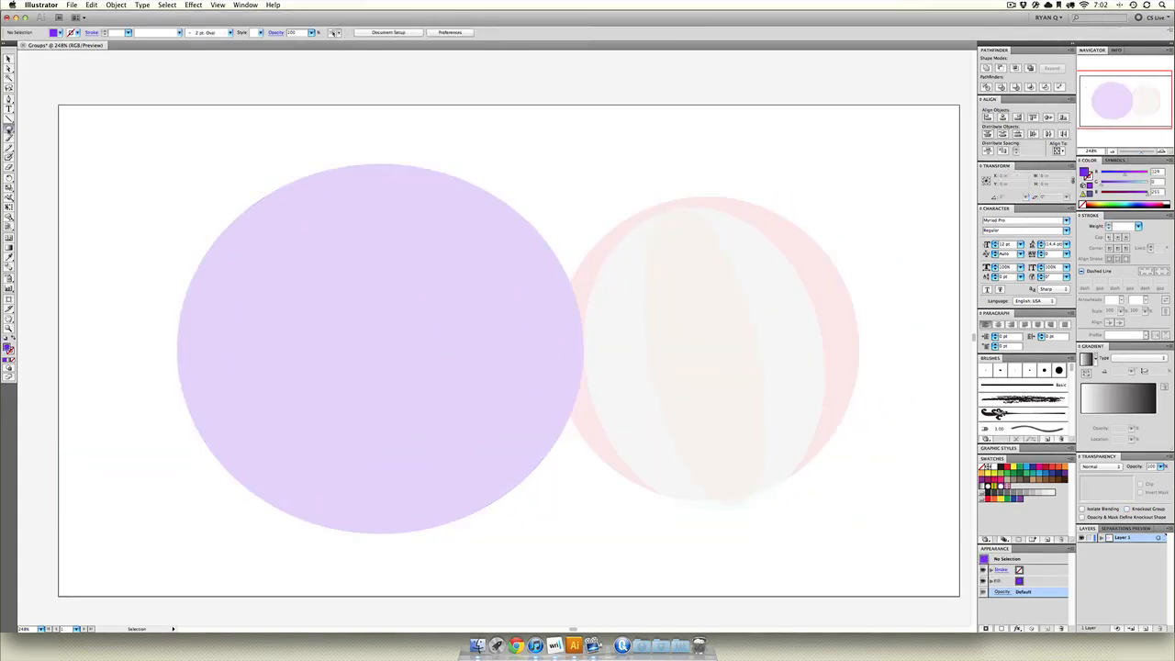
{"action": "left_click_drag", "start_coordinate": [565, 218], "coordinate": [608, 266]}
{"action": "key", "text": "v"}
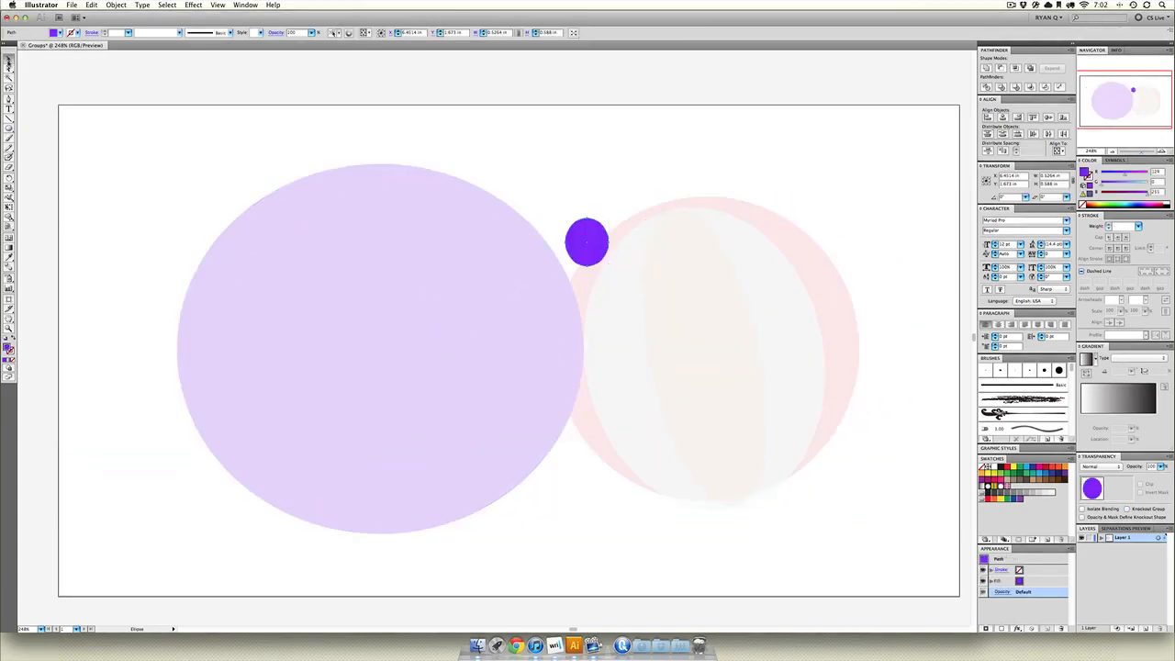
Group the small purple ellipse with the existing 20% group, then select the nested group to check it and deselect
{"action": "left_click_drag", "start_coordinate": [94, 77], "coordinate": [861, 536]}
{"action": "right_click", "coordinate": [664, 338]}
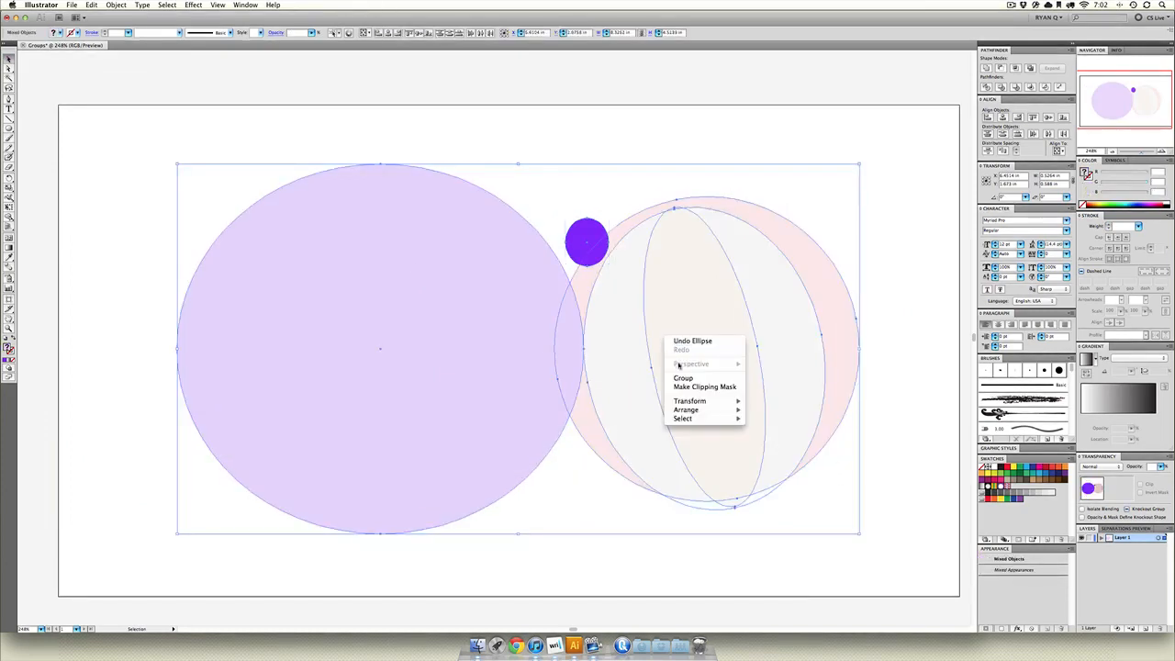
{"action": "left_click", "coordinate": [683, 379]}
{"action": "left_click", "coordinate": [625, 153]}
{"action": "left_click", "coordinate": [673, 339]}
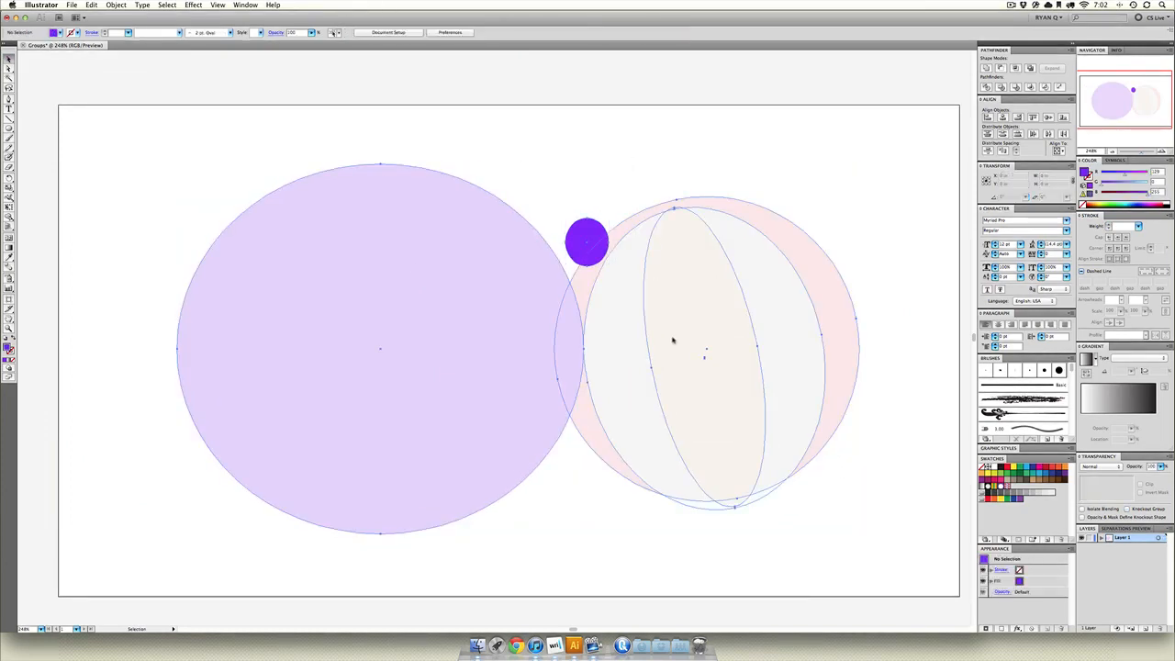
{"action": "left_click", "coordinate": [671, 339]}
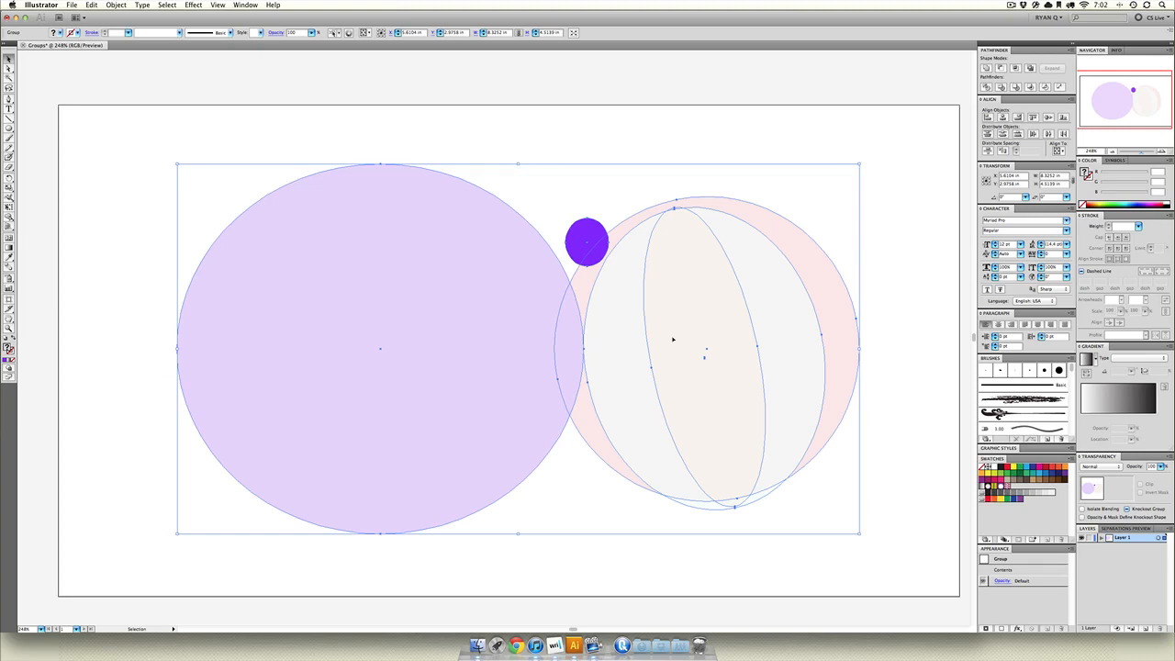
{"action": "left_click", "coordinate": [627, 146]}
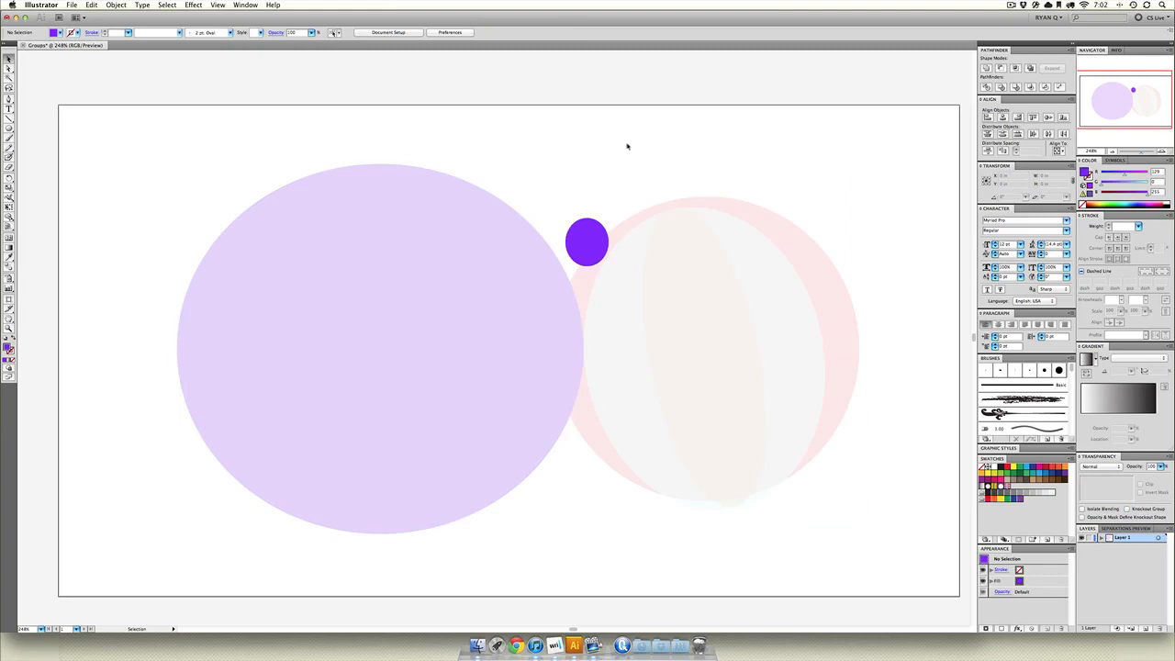
{"action": "scroll", "coordinate": [627, 147], "scroll_direction": "right", "scroll_amount": 1}
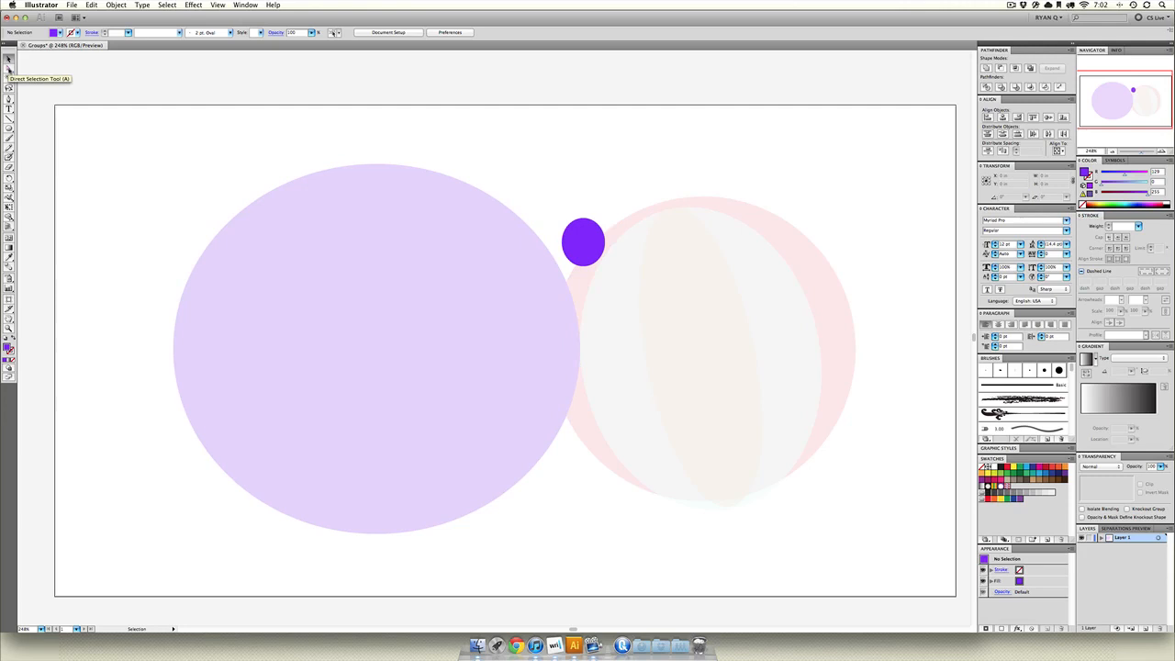
Directly select the large purple ellipse inside the nested group, shift it around on its own, and delete it
{"action": "left_click", "coordinate": [8, 68]}
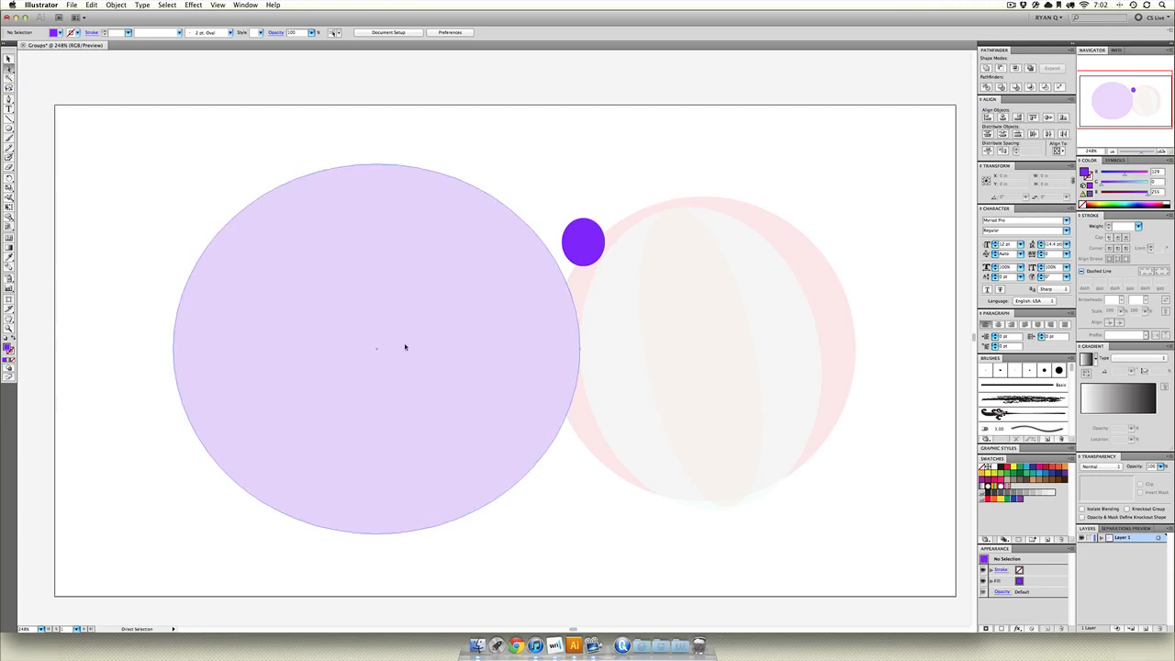
{"action": "left_click_drag", "start_coordinate": [404, 347], "coordinate": [426, 298]}
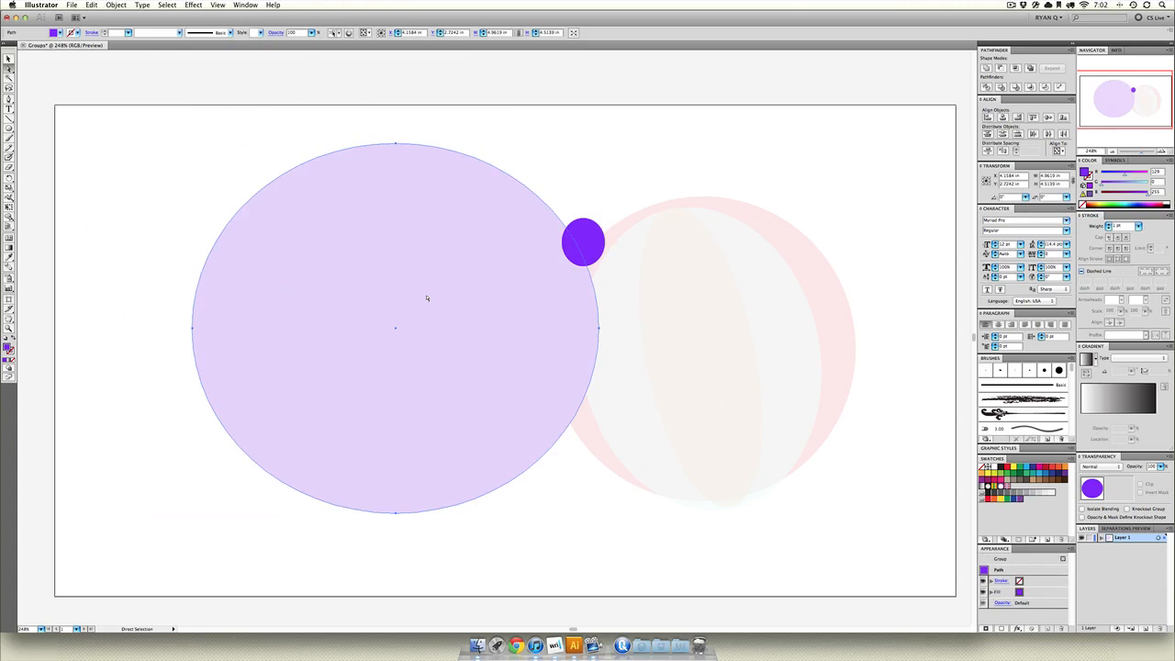
{"action": "left_click_drag", "start_coordinate": [427, 297], "coordinate": [435, 322]}
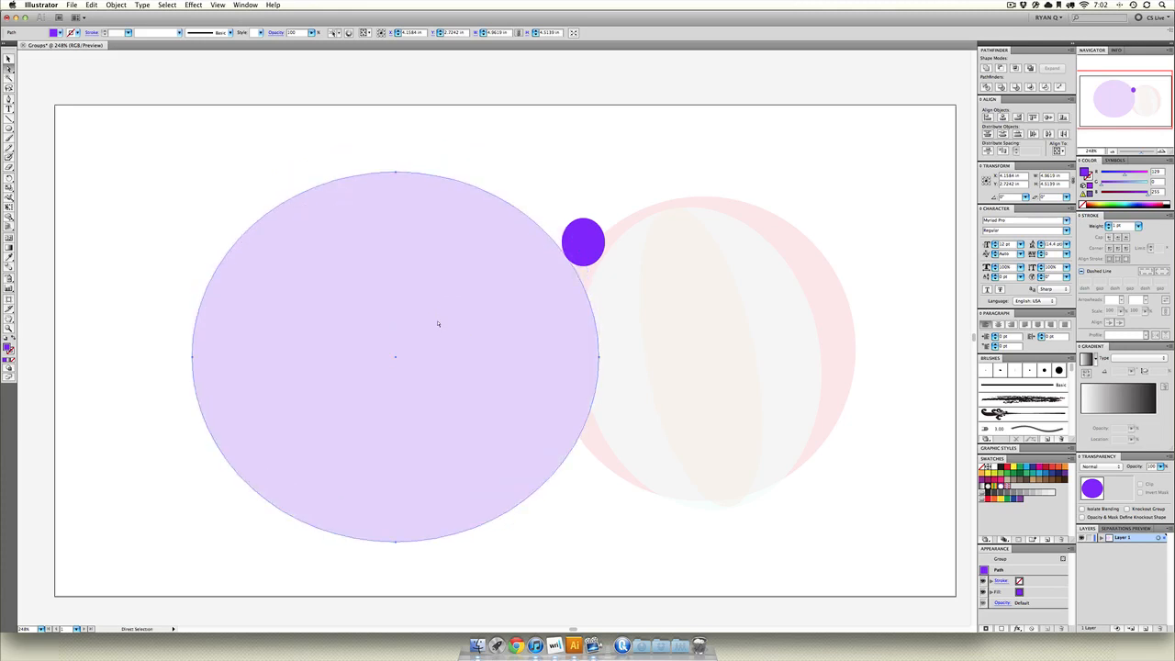
{"action": "key", "text": "Delete"}
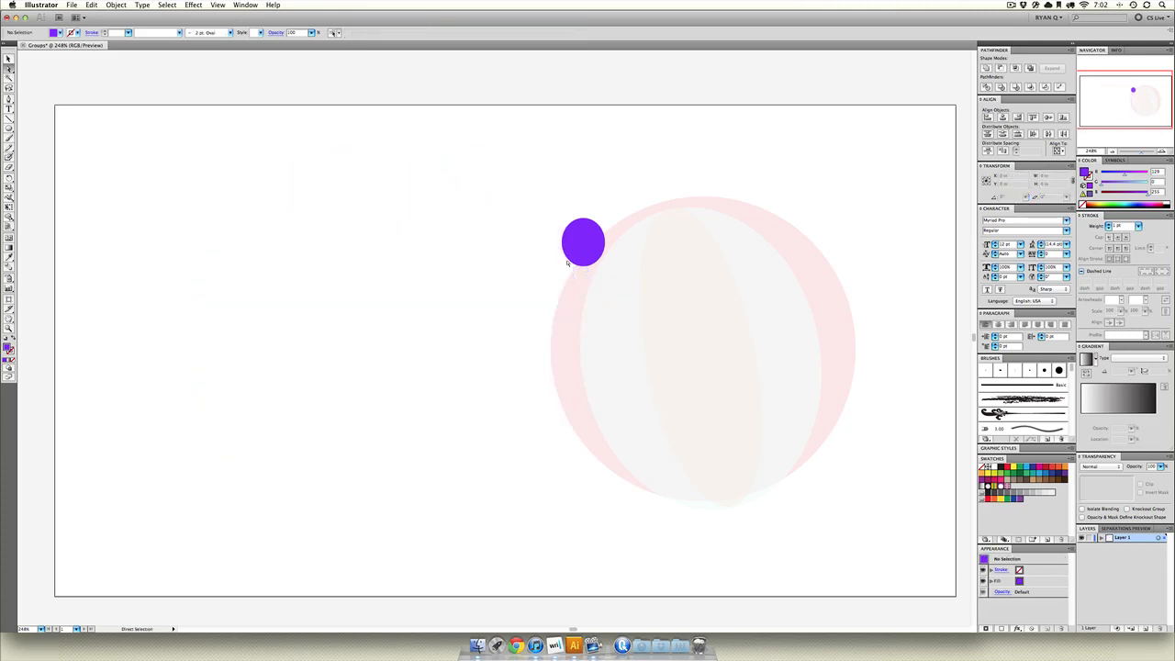
Move only the small ellipse left to about X 5.68 in, then move the whole group left to about X 5.5 in and deselect
{"action": "left_click_drag", "start_coordinate": [577, 242], "coordinate": [515, 266]}
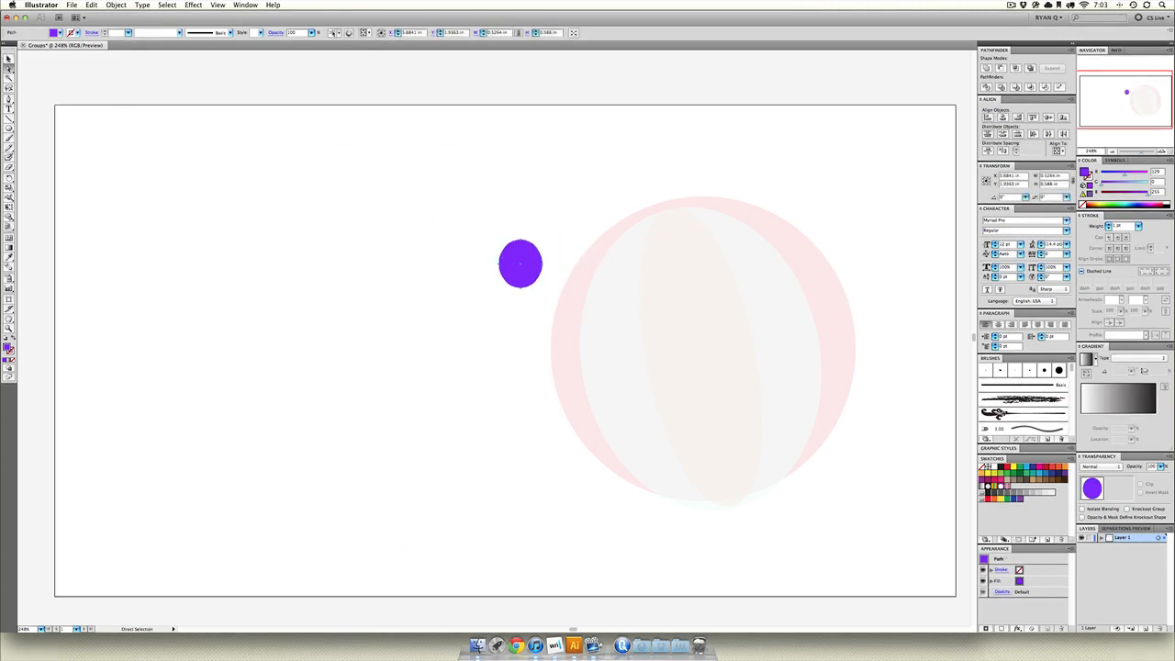
{"action": "left_click", "coordinate": [9, 60]}
{"action": "left_click", "coordinate": [470, 225]}
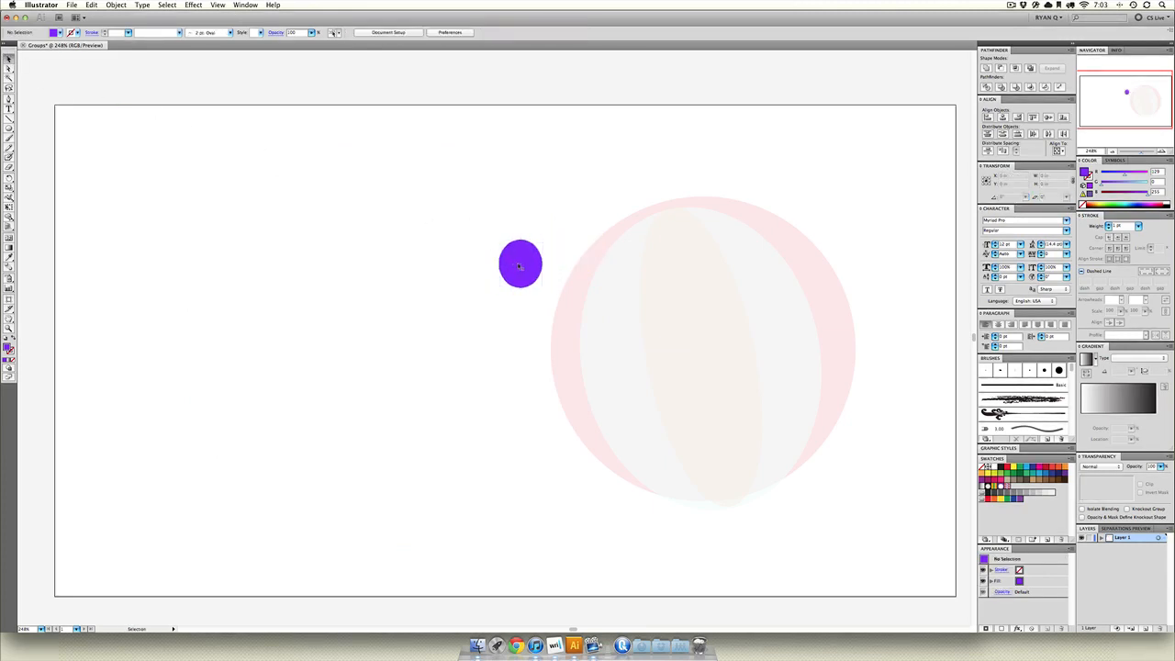
{"action": "left_click_drag", "start_coordinate": [519, 266], "coordinate": [377, 272]}
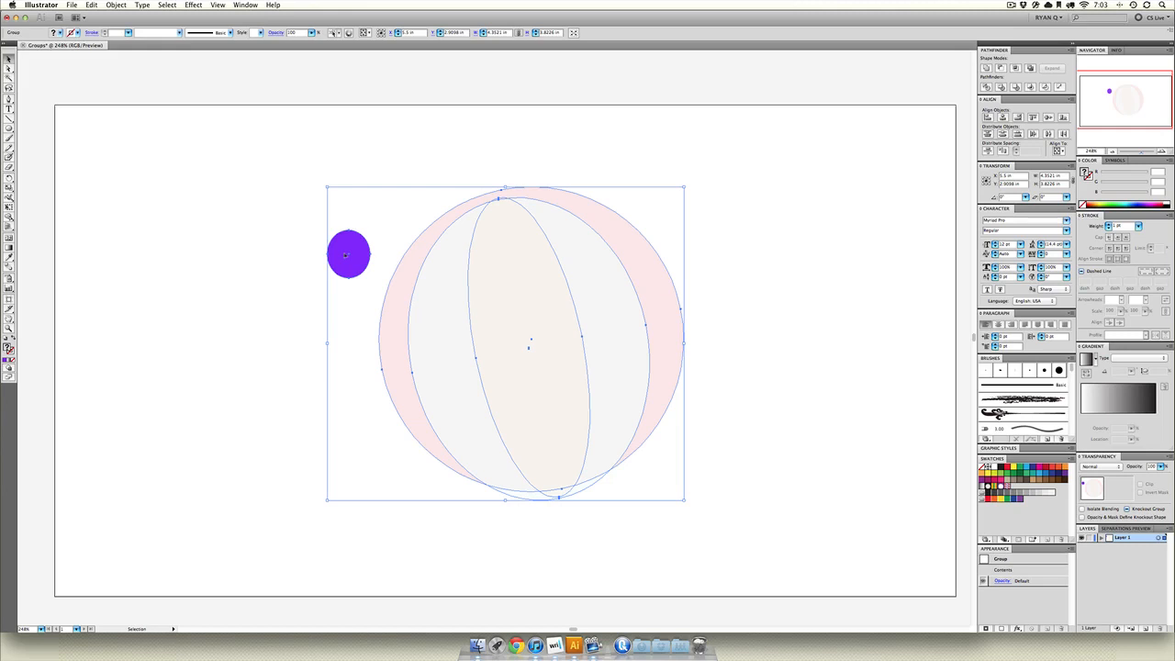
{"action": "left_click", "coordinate": [382, 210]}
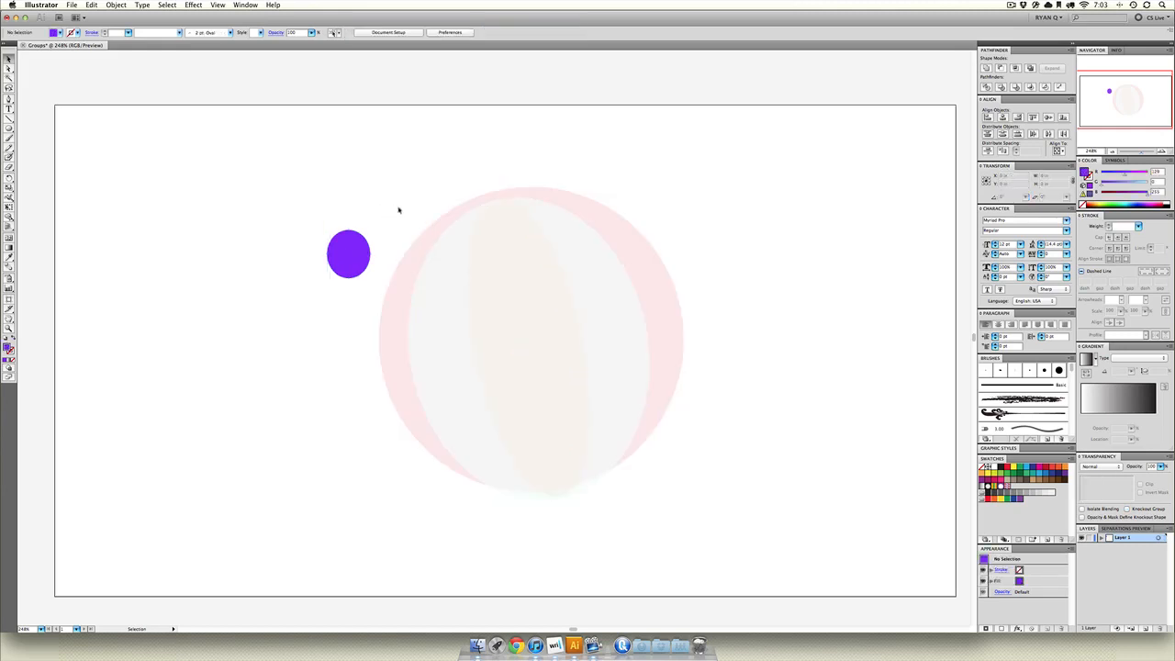
Ungroup the outermost group to release the small purple ellipse from the ball, then deselect everything
{"action": "right_click", "coordinate": [499, 282]}
{"action": "left_click", "coordinate": [469, 285]}
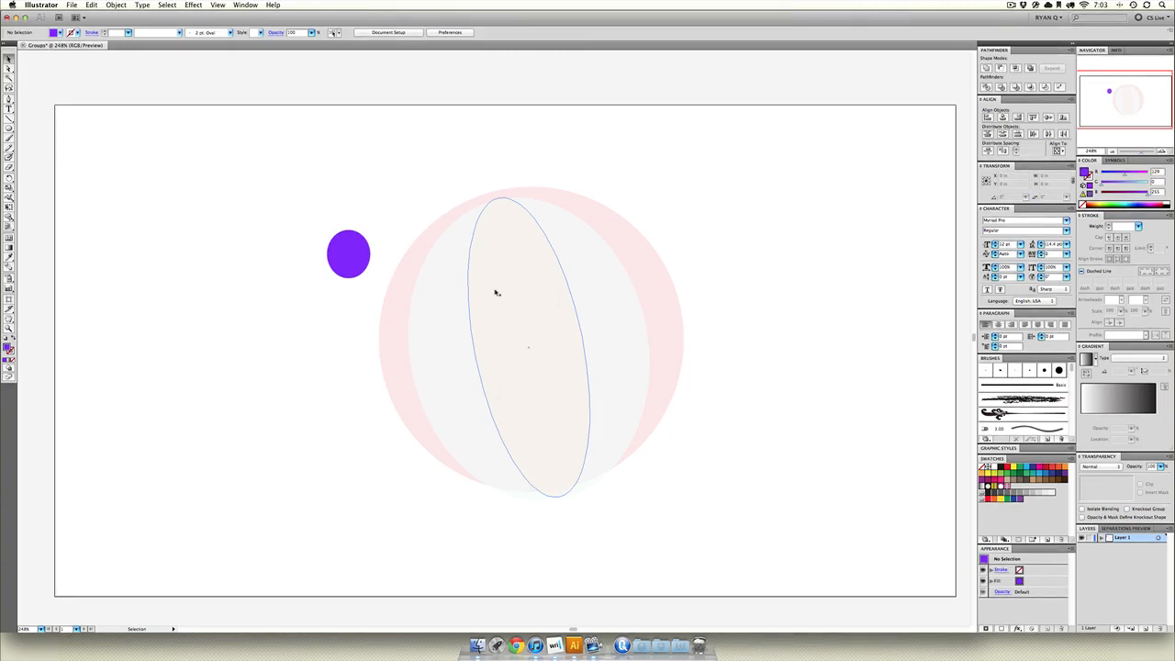
{"action": "left_click", "coordinate": [487, 298]}
{"action": "right_click", "coordinate": [464, 310]}
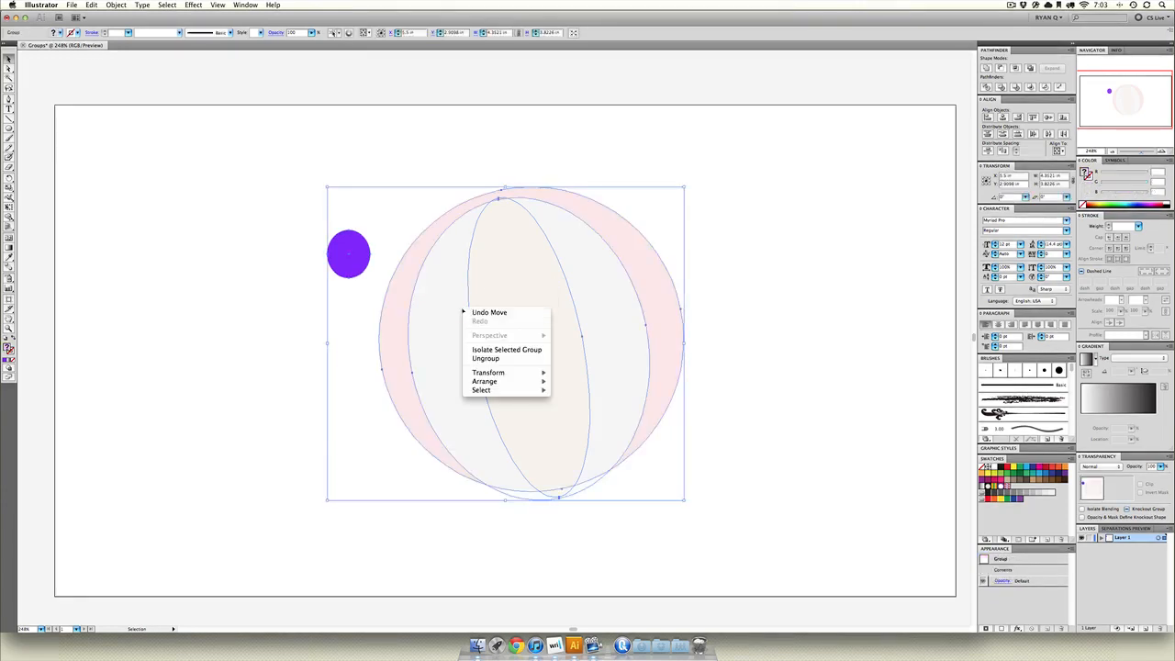
{"action": "left_click", "coordinate": [498, 358]}
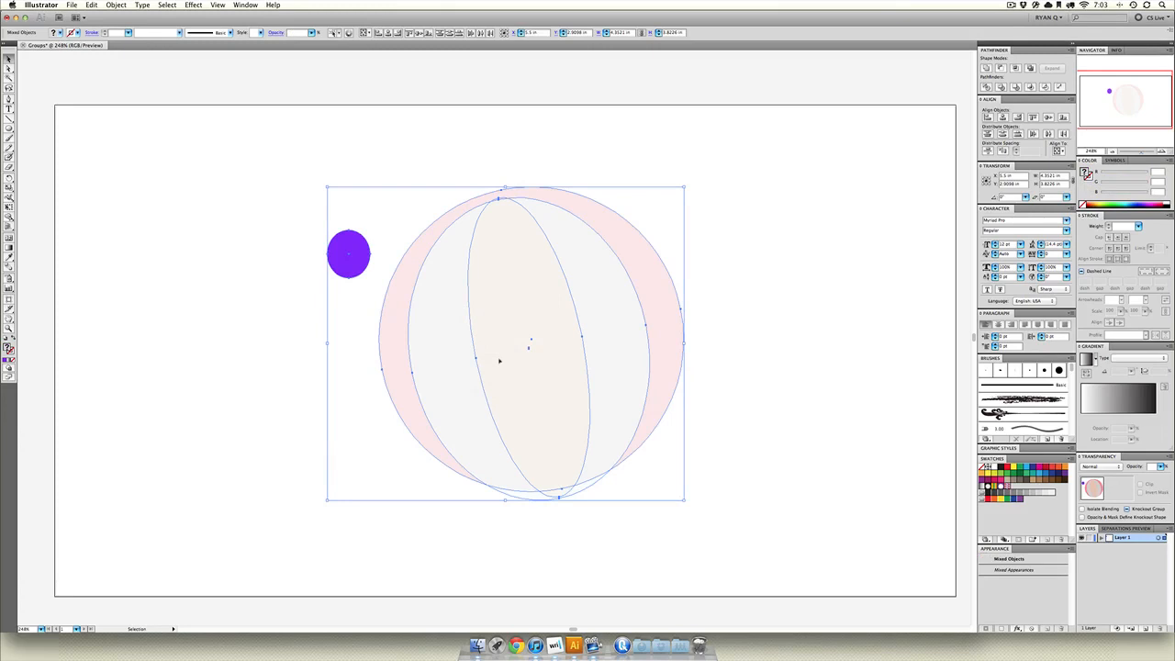
{"action": "left_click", "coordinate": [721, 307]}
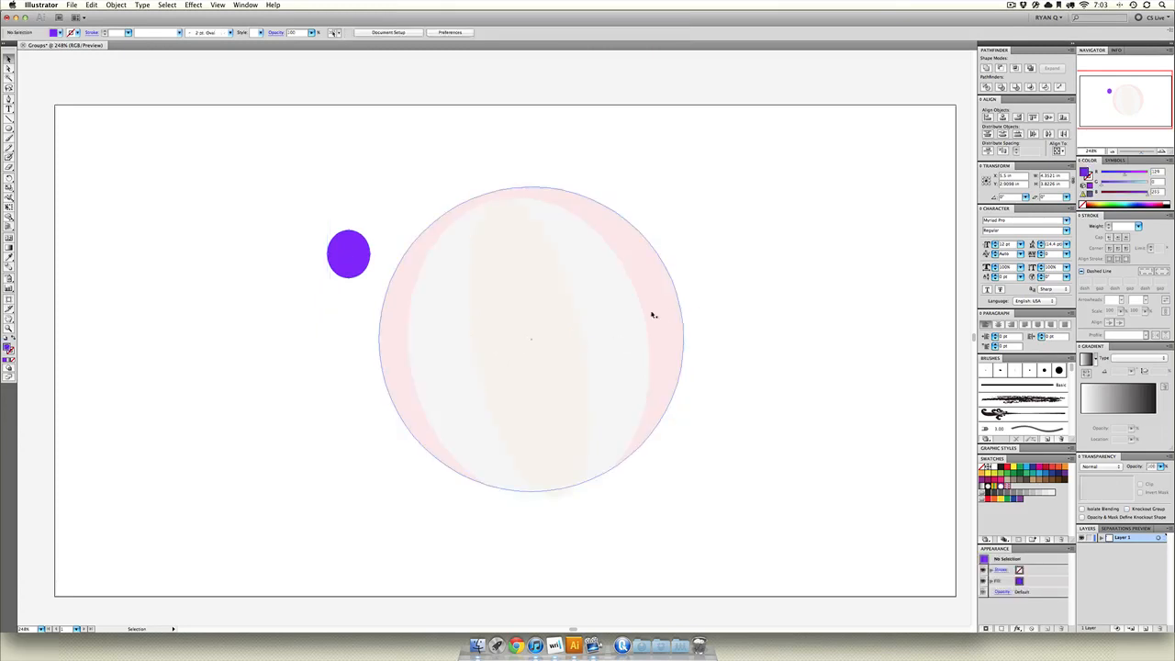
Ungroup the remaining outer group with 20% opacity around the ball
{"action": "left_click", "coordinate": [559, 315]}
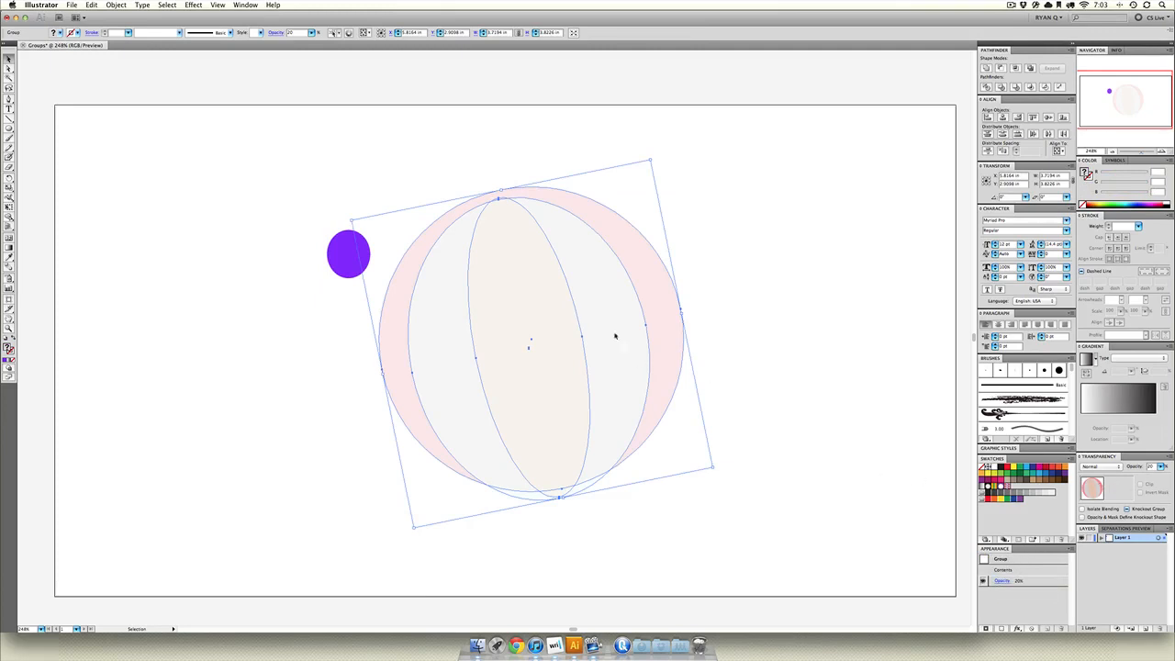
{"action": "right_click", "coordinate": [513, 283]}
{"action": "left_click", "coordinate": [541, 331]}
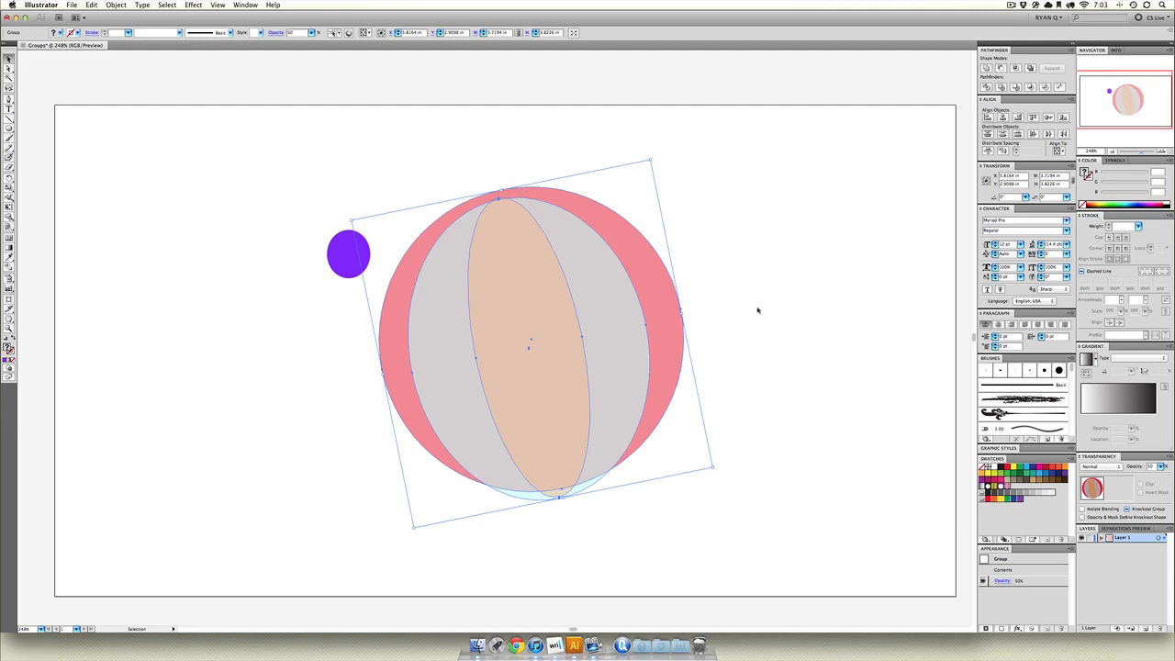
Move the ball group slightly right to about X 5.97 in, then pull the small purple ellipse away and delete it
{"action": "mouse_move", "coordinate": [511, 341]}
{"action": "left_mouse_down"}
{"action": "mouse_move", "coordinate": [619, 315]}
{"action": "mouse_move", "coordinate": [532, 349]}
{"action": "mouse_move", "coordinate": [526, 334]}
{"action": "left_mouse_up"}
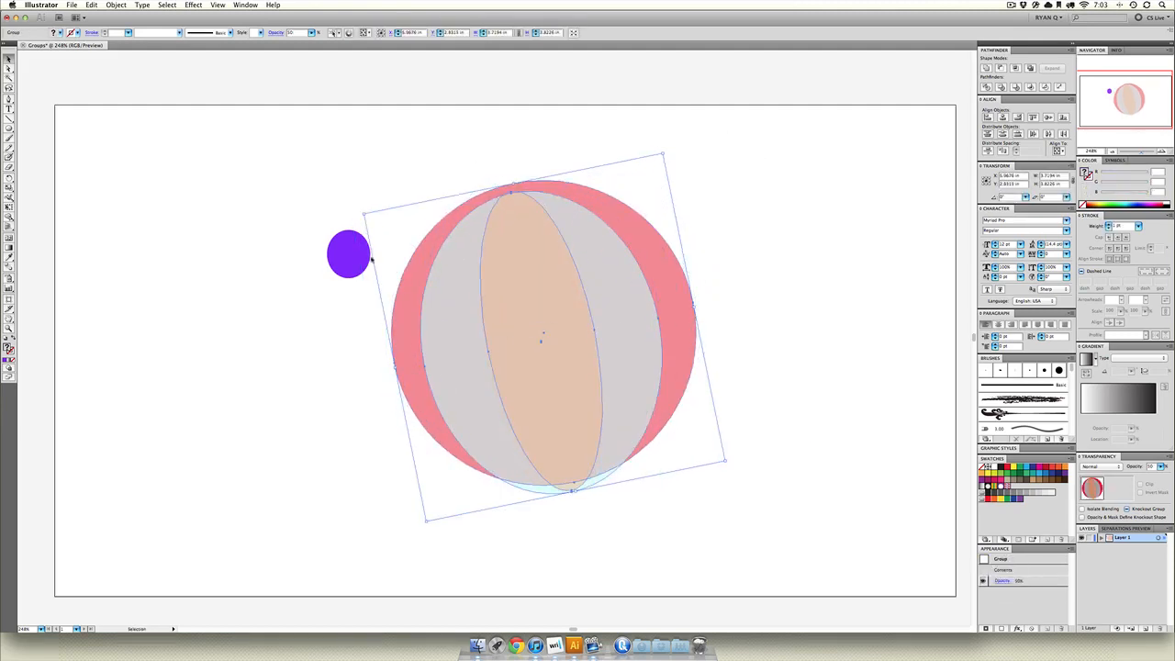
{"action": "left_click_drag", "start_coordinate": [358, 257], "coordinate": [162, 272]}
{"action": "key", "text": "Delete"}
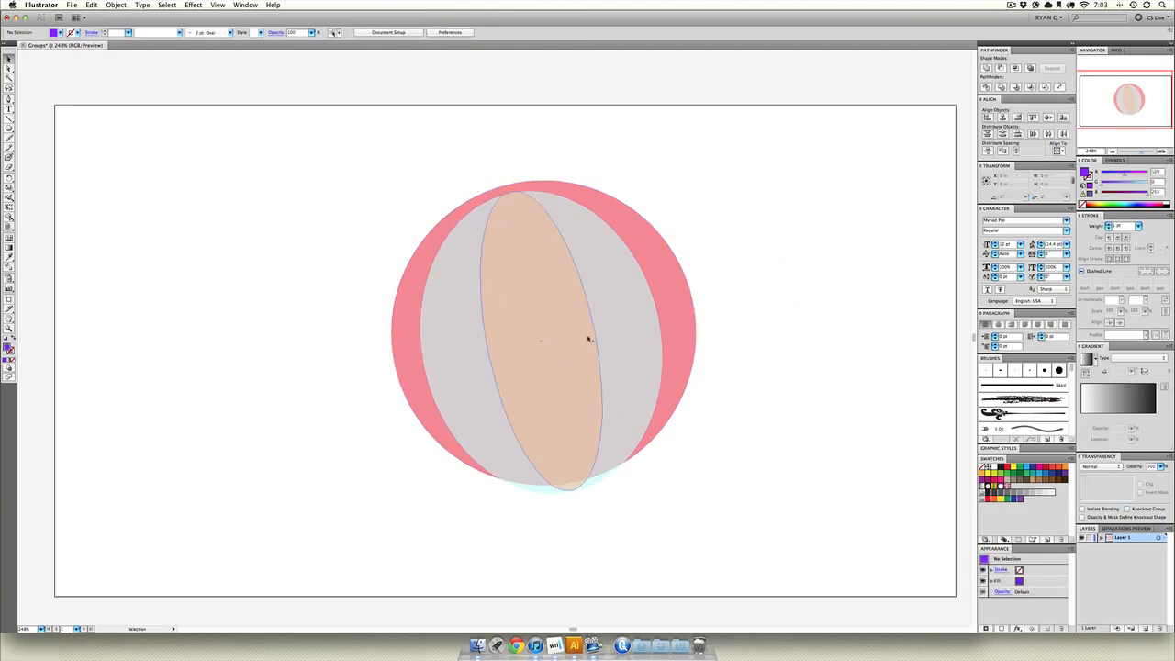
Move the ball group left to about X 5.61 in, ungroup it into its separate ellipses, and deselect
{"action": "left_click_drag", "start_coordinate": [588, 340], "coordinate": [560, 344]}
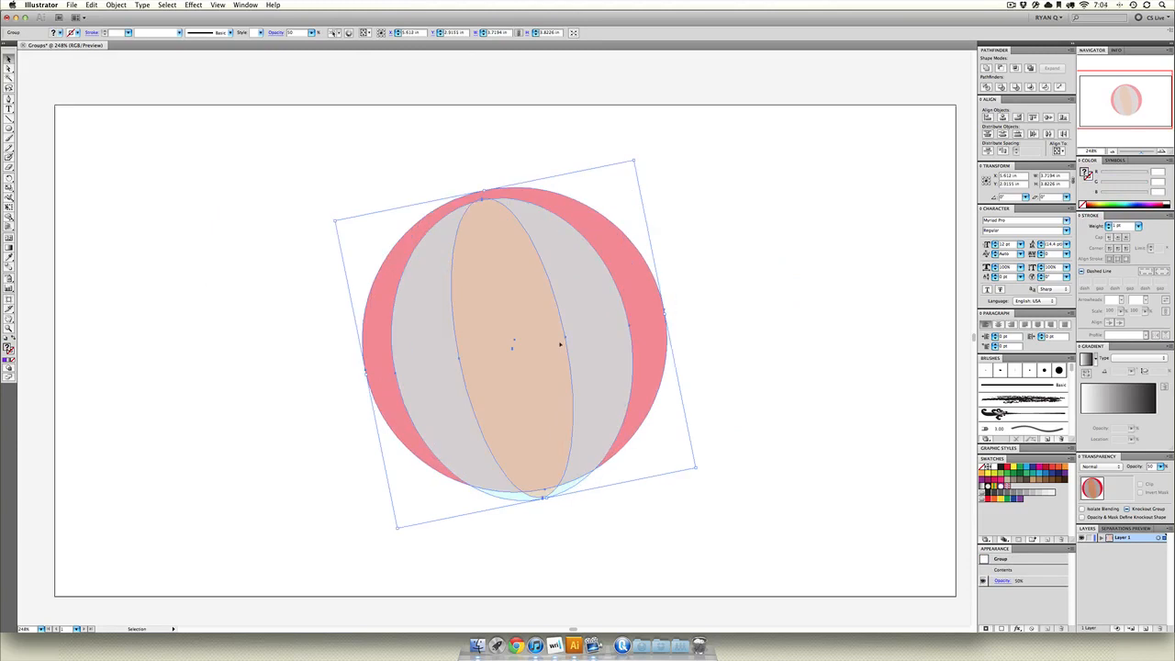
{"action": "right_click", "coordinate": [560, 345]}
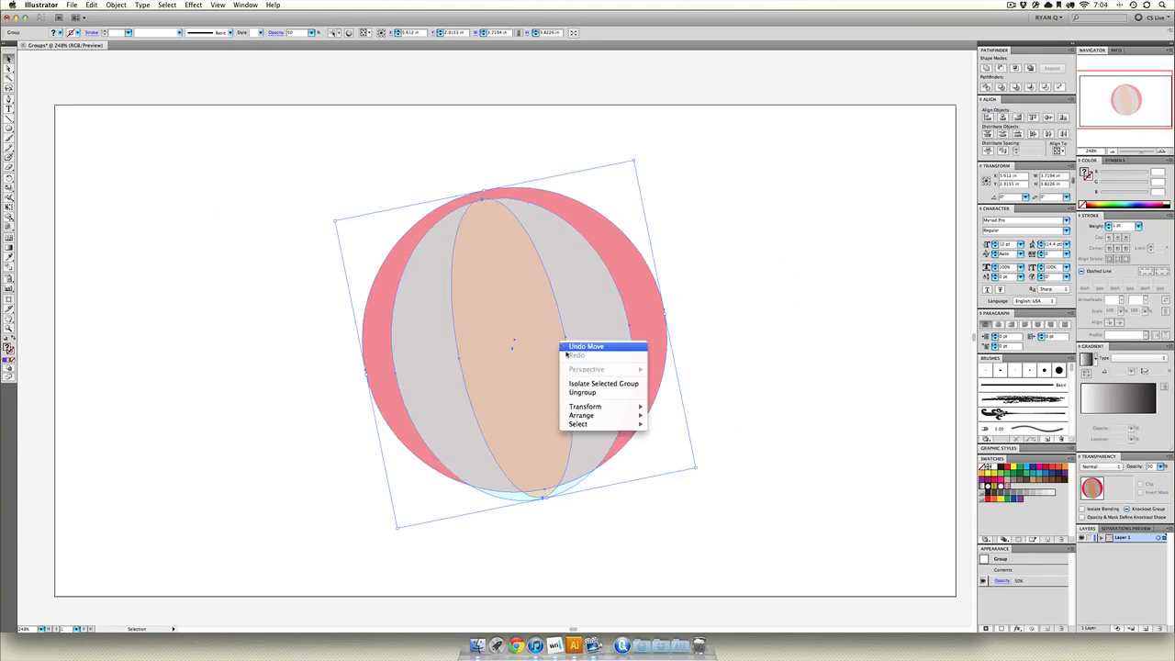
{"action": "left_click", "coordinate": [606, 396]}
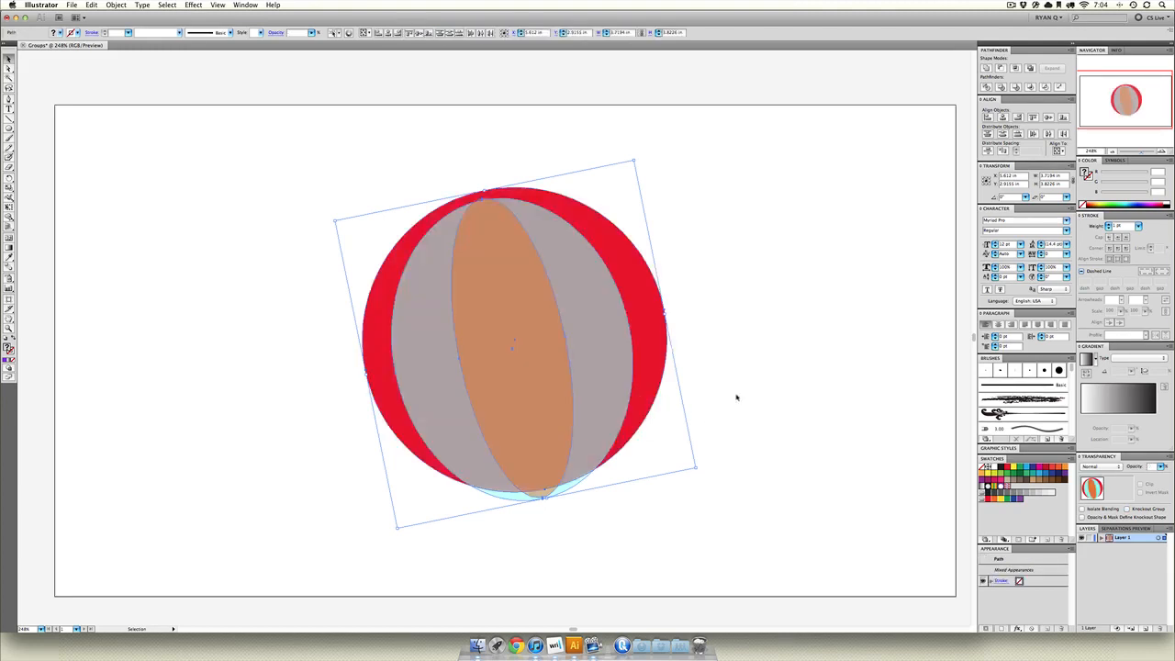
{"action": "left_click", "coordinate": [736, 396]}
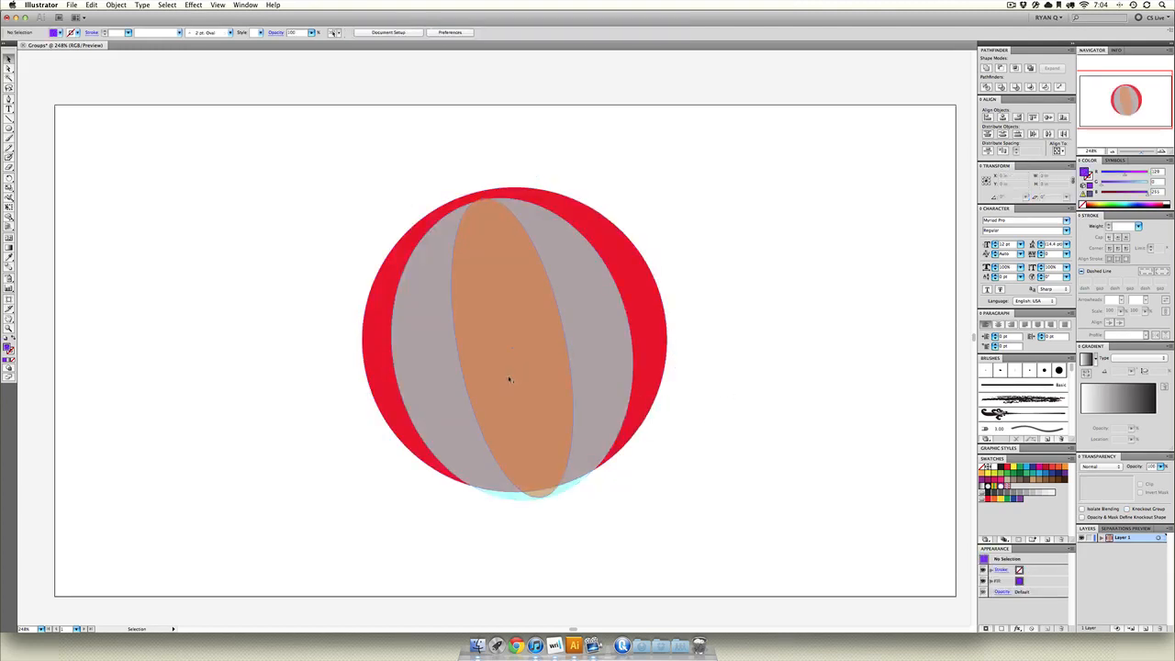
Move the orange and cyan ellipses off the red circle and set both of their opacities to 100%
{"action": "left_click_drag", "start_coordinate": [508, 380], "coordinate": [710, 508]}
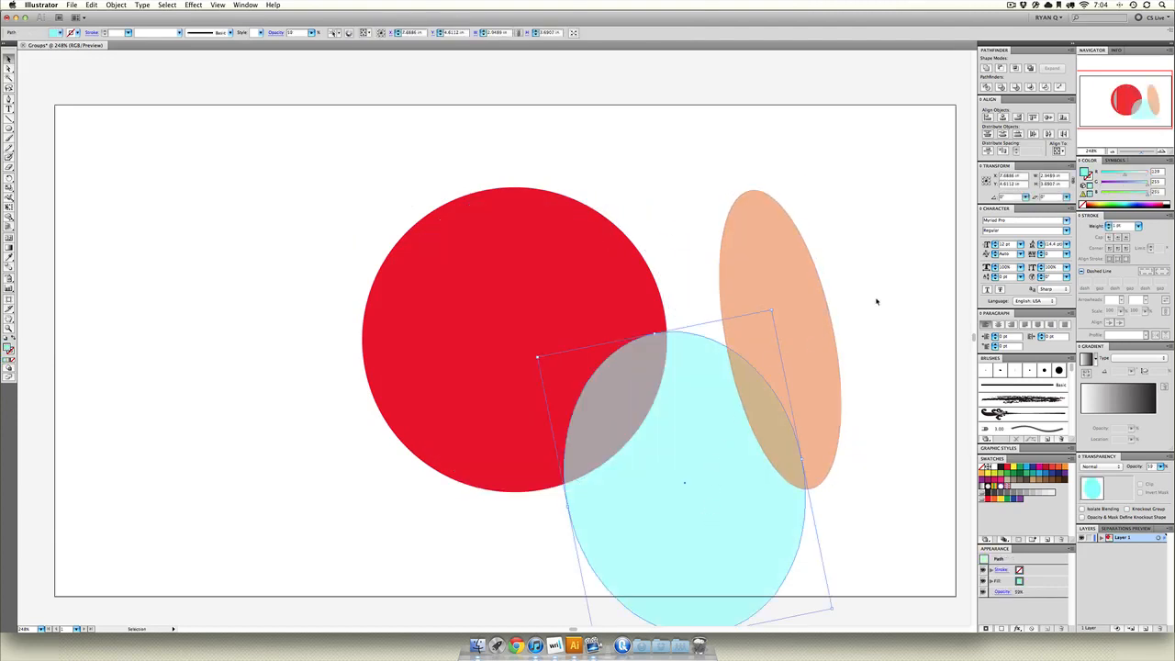
{"action": "left_click_drag", "start_coordinate": [875, 302], "coordinate": [725, 452]}
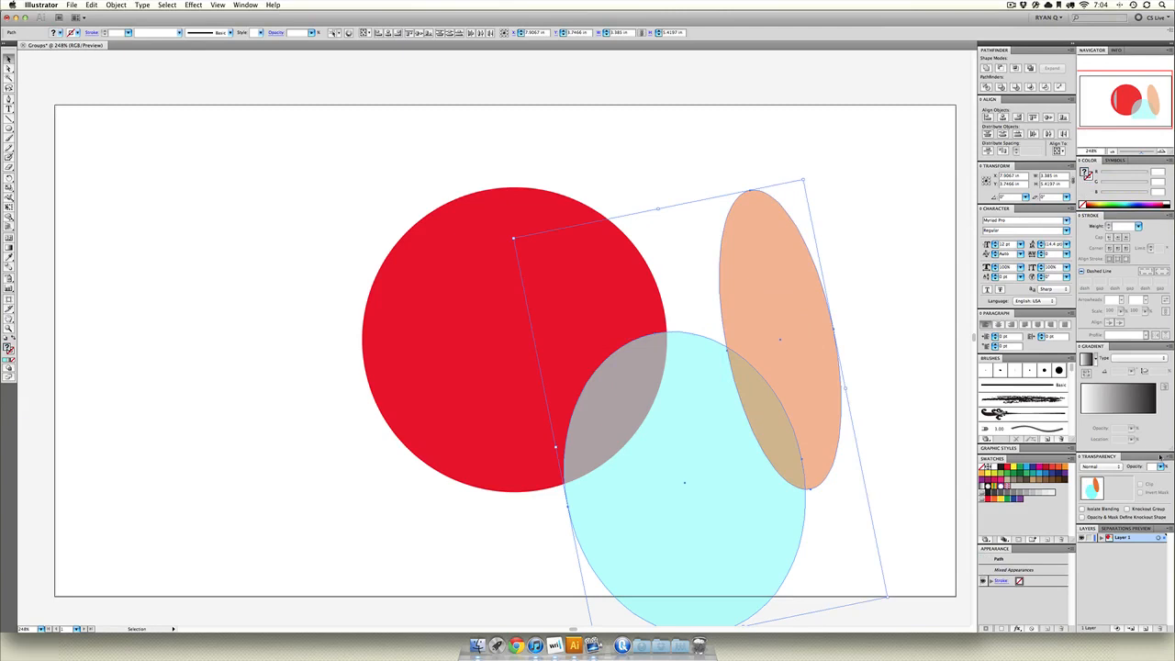
{"action": "left_click", "coordinate": [1160, 467]}
{"action": "left_click_drag", "start_coordinate": [1148, 476], "coordinate": [1161, 475]}
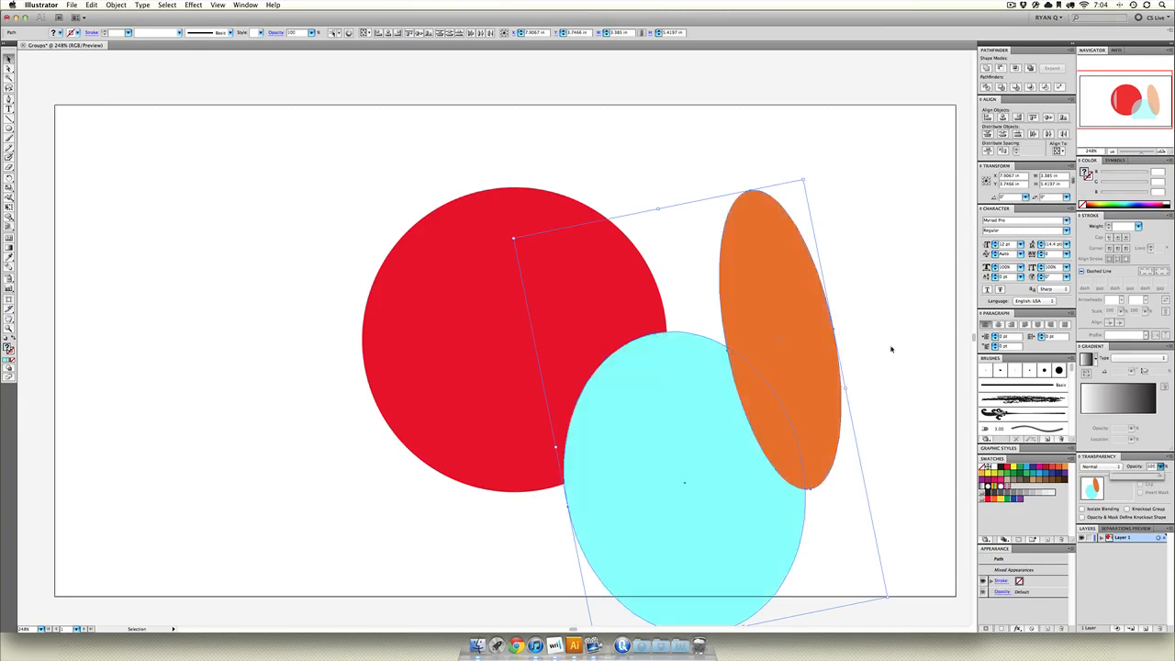
Move the cyan and orange ellipses back over the red circle's centre, at about X 5.61 in, Y 2.86 in
{"action": "left_click", "coordinate": [676, 432]}
{"action": "left_click", "coordinate": [703, 270]}
{"action": "left_click_drag", "start_coordinate": [670, 395], "coordinate": [502, 264]}
{"action": "left_click_drag", "start_coordinate": [768, 255], "coordinate": [503, 257]}
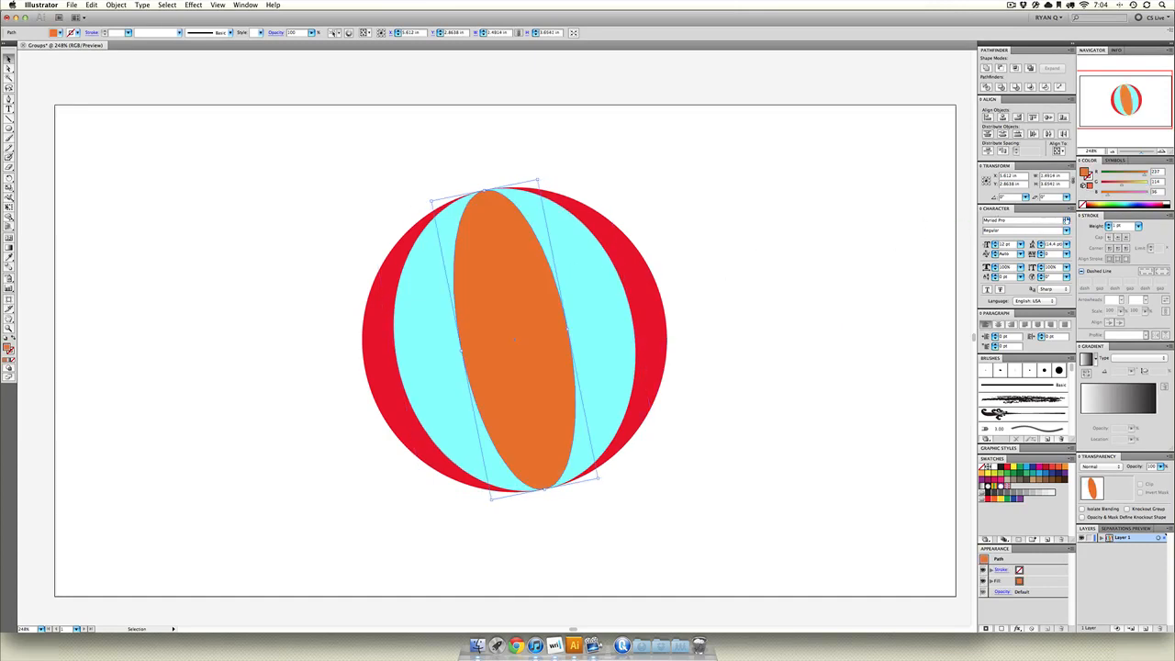
Fill the narrow orange ellipse with blue and the wide cyan ellipse with white, then deselect
{"action": "left_click", "coordinate": [1138, 202]}
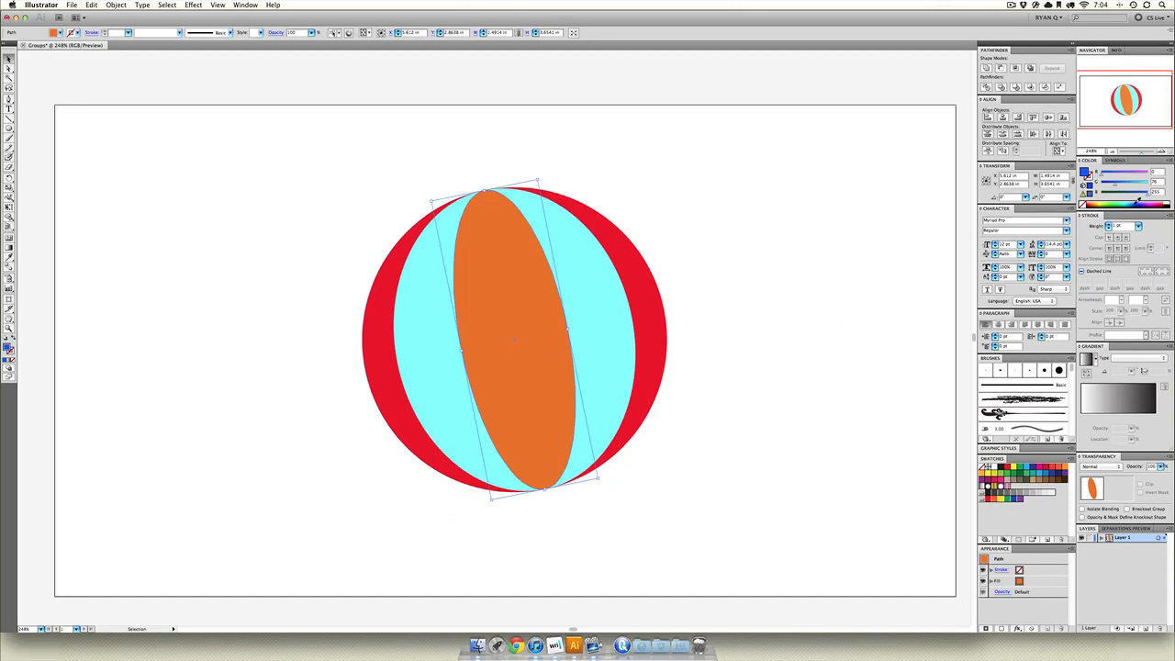
{"action": "left_click", "coordinate": [572, 290]}
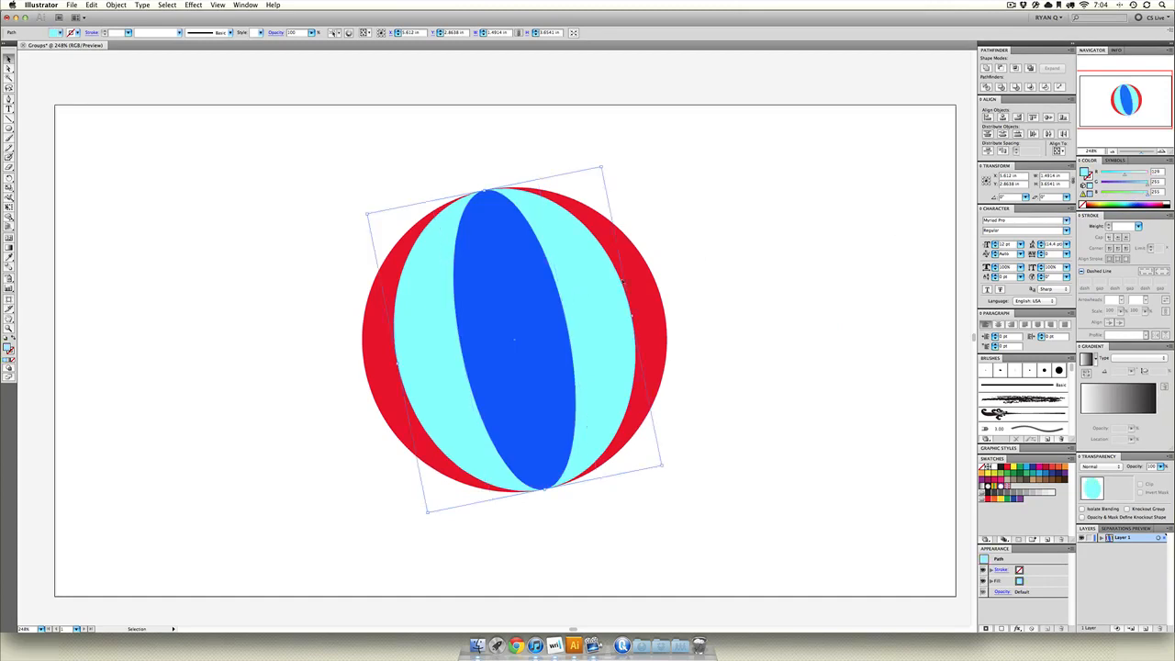
{"action": "left_click", "coordinate": [1168, 199]}
{"action": "left_click", "coordinate": [743, 174]}
{"action": "left_click_drag", "start_coordinate": [745, 172], "coordinate": [677, 207]}
Fill the narrow central ellipse with dark red, RGB 205, 0, 0, and deselect it
{"action": "left_click", "coordinate": [531, 303]}
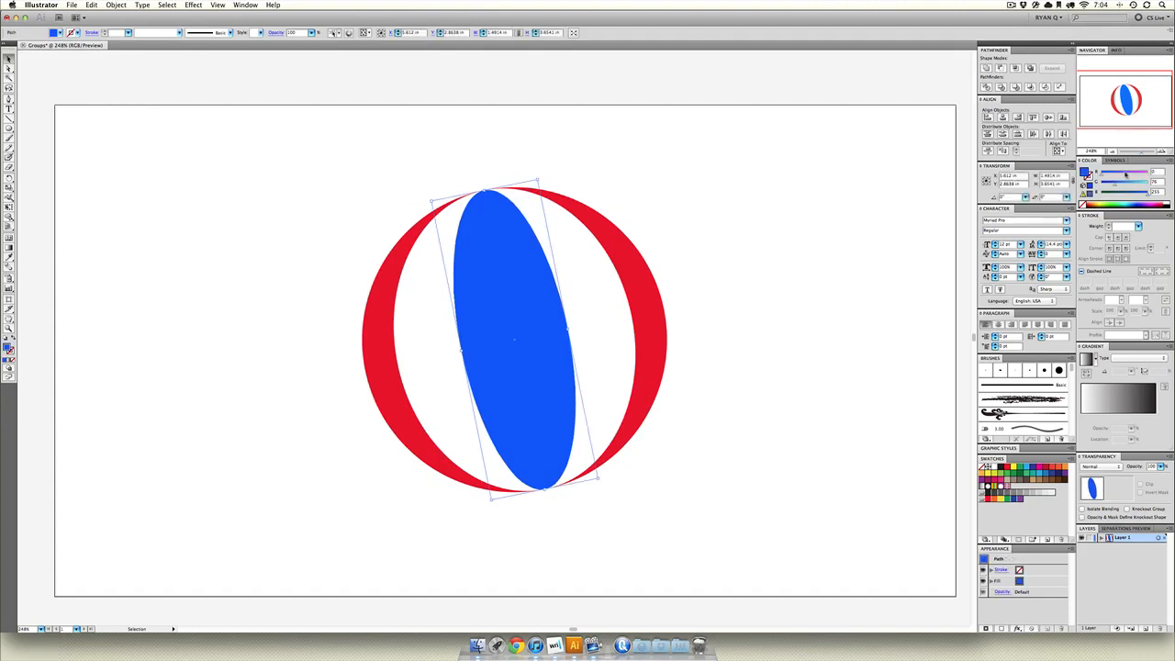
{"action": "left_click_drag", "start_coordinate": [1127, 174], "coordinate": [1093, 186]}
{"action": "left_click", "coordinate": [746, 216]}
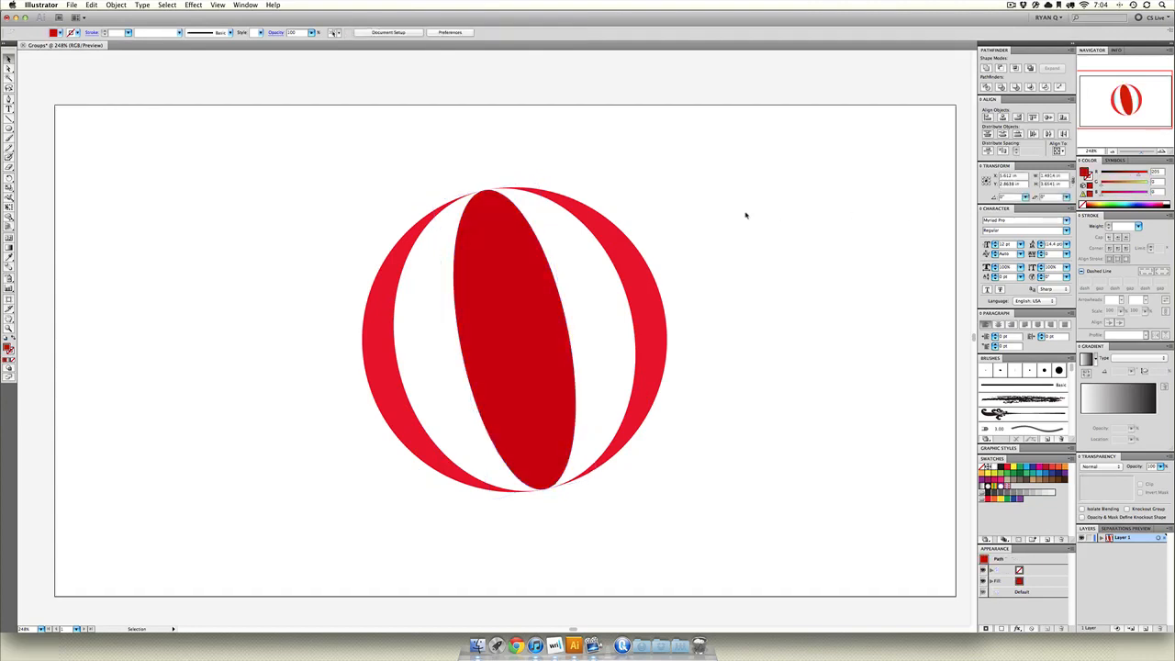
Group the three ellipses into one beach ball and scale the group down to about 1.15 in wide
{"action": "left_click_drag", "start_coordinate": [755, 173], "coordinate": [276, 506]}
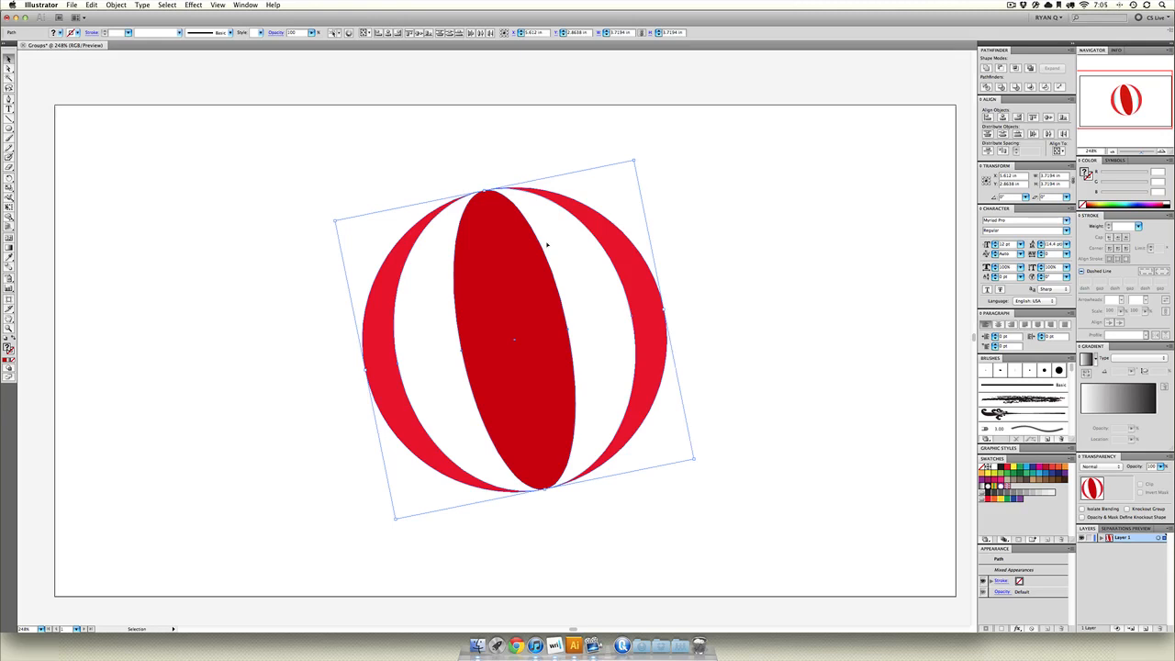
{"action": "left_click", "coordinate": [541, 275]}
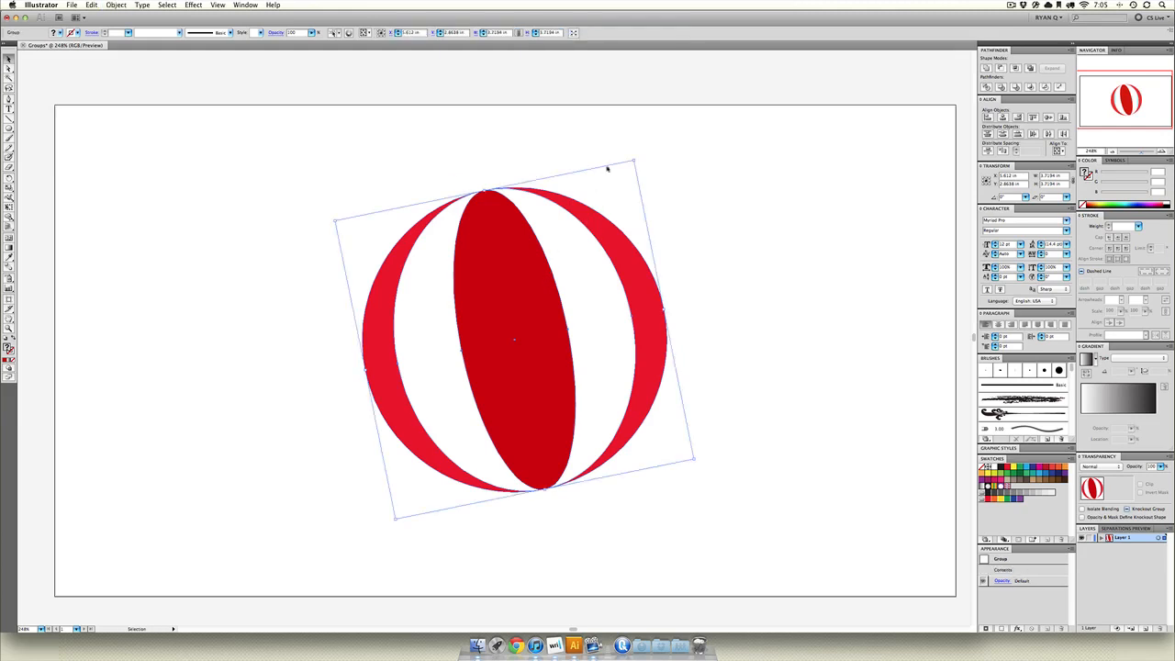
{"action": "left_click_drag", "start_coordinate": [635, 162], "coordinate": [363, 385]}
Duplicate the small ball group until ten balls are scattered across the artboard, then deselect
{"action": "left_click_drag", "start_coordinate": [363, 384], "coordinate": [463, 158]}
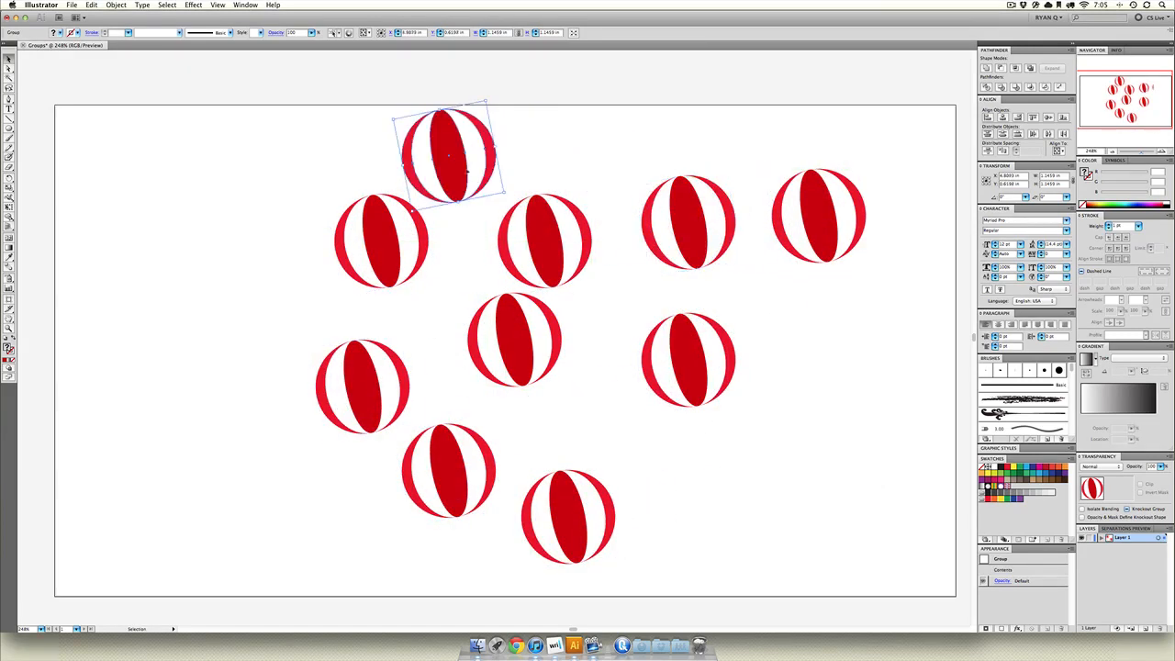
{"action": "left_click", "coordinate": [762, 293]}
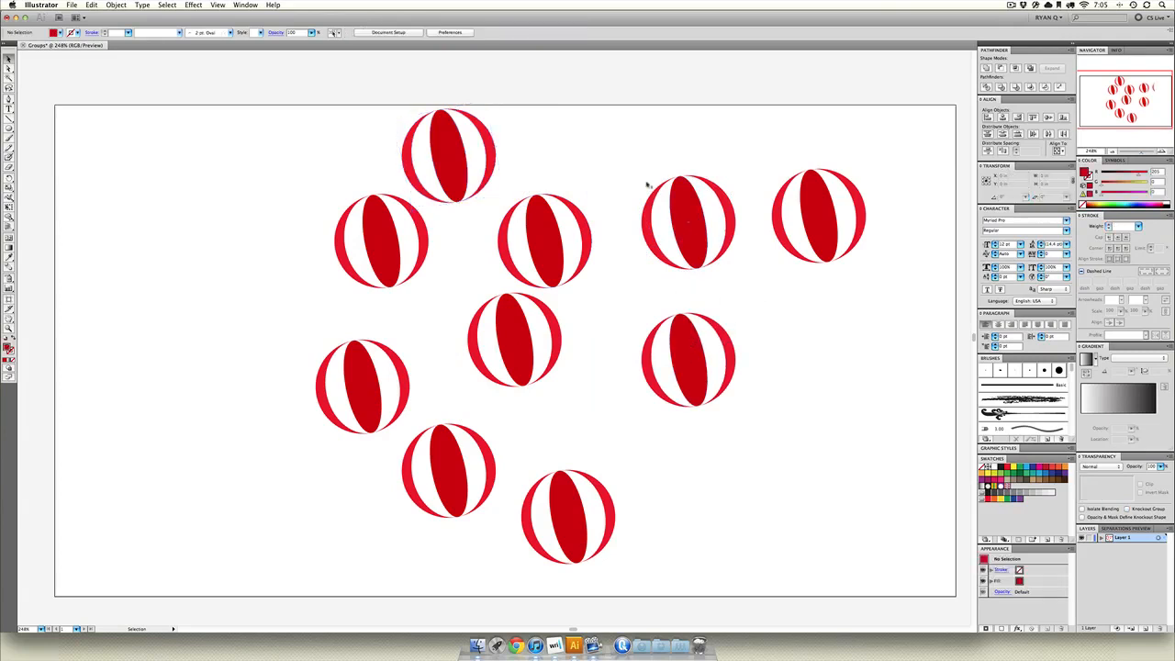
Reposition five of the balls as whole groups, gathering them toward the middle of the artboard, and deselect
{"action": "left_click_drag", "start_coordinate": [689, 349], "coordinate": [592, 414]}
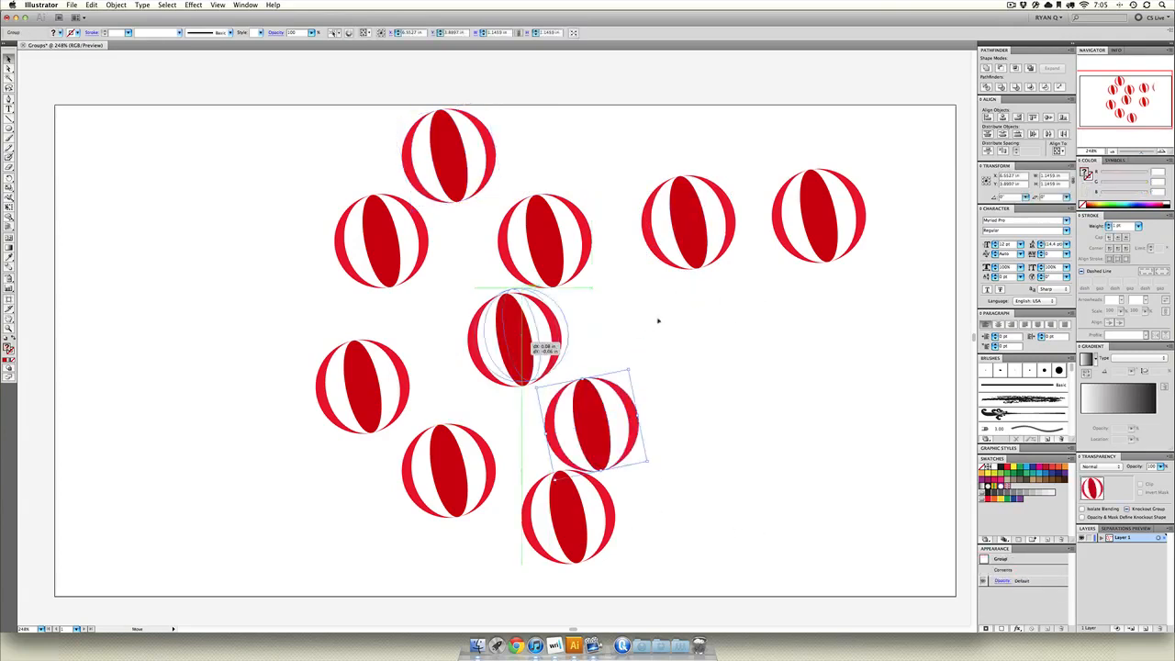
{"action": "left_click_drag", "start_coordinate": [538, 343], "coordinate": [675, 316]}
{"action": "left_click_drag", "start_coordinate": [676, 248], "coordinate": [434, 373]}
{"action": "left_click_drag", "start_coordinate": [542, 265], "coordinate": [524, 353]}
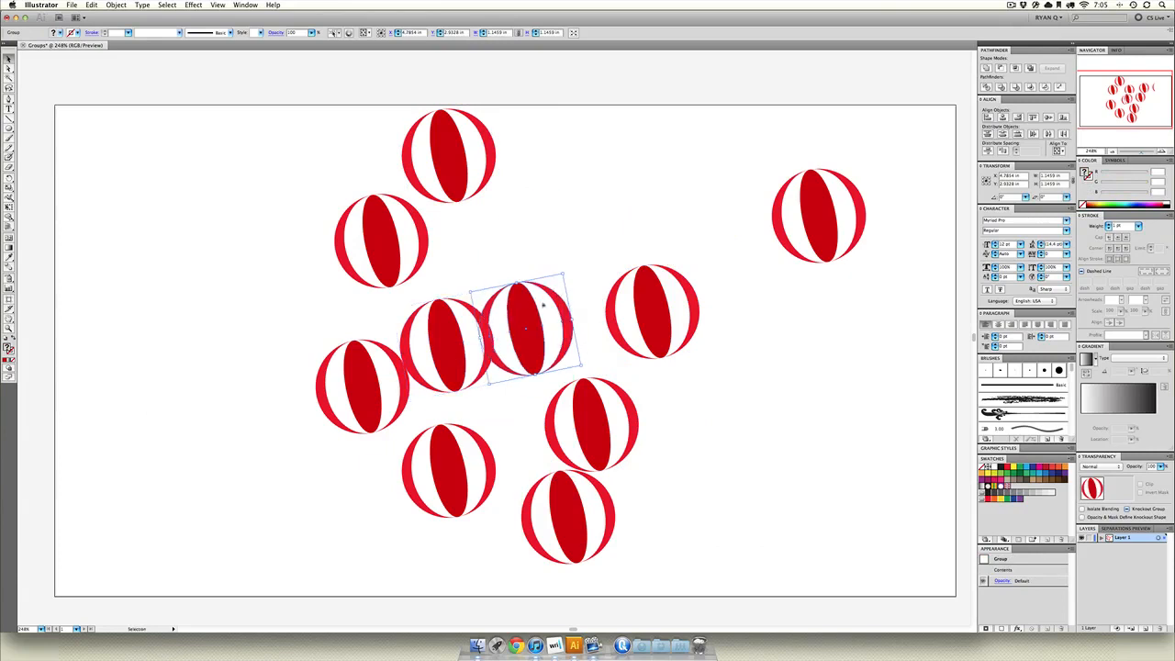
{"action": "left_click_drag", "start_coordinate": [848, 224], "coordinate": [550, 242]}
{"action": "left_click", "coordinate": [769, 397]}
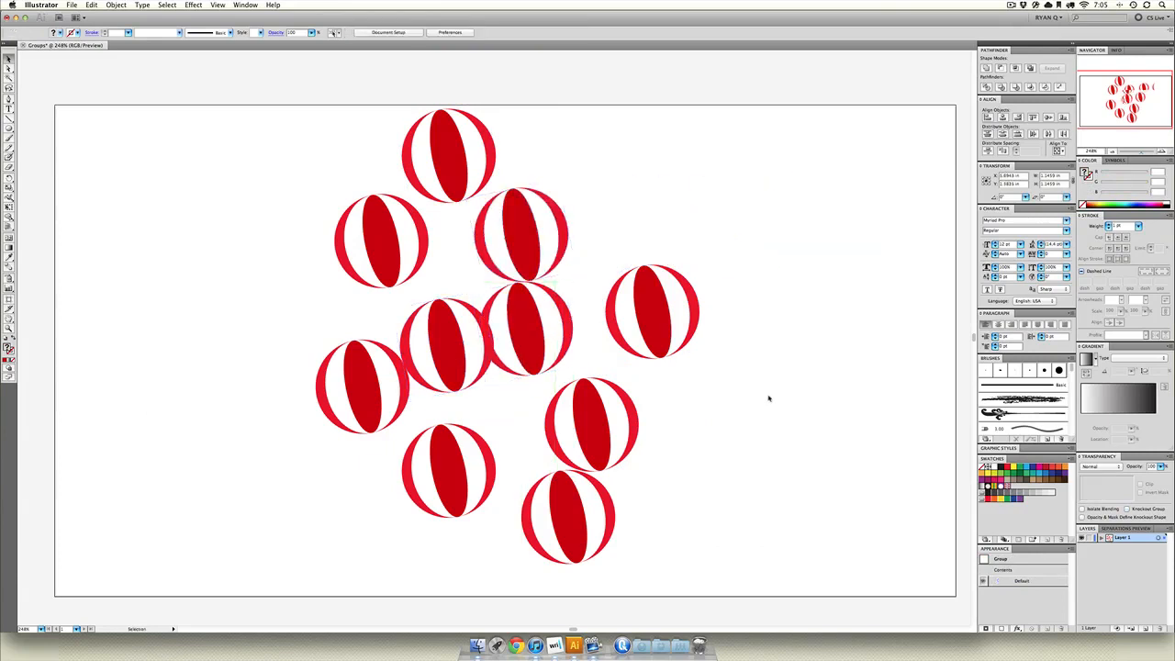
Draw a closed ground shape with the Pen tool along the artboard's lower edge, spanning its full width with a wavy upper edge
{"action": "left_click", "coordinate": [9, 98]}
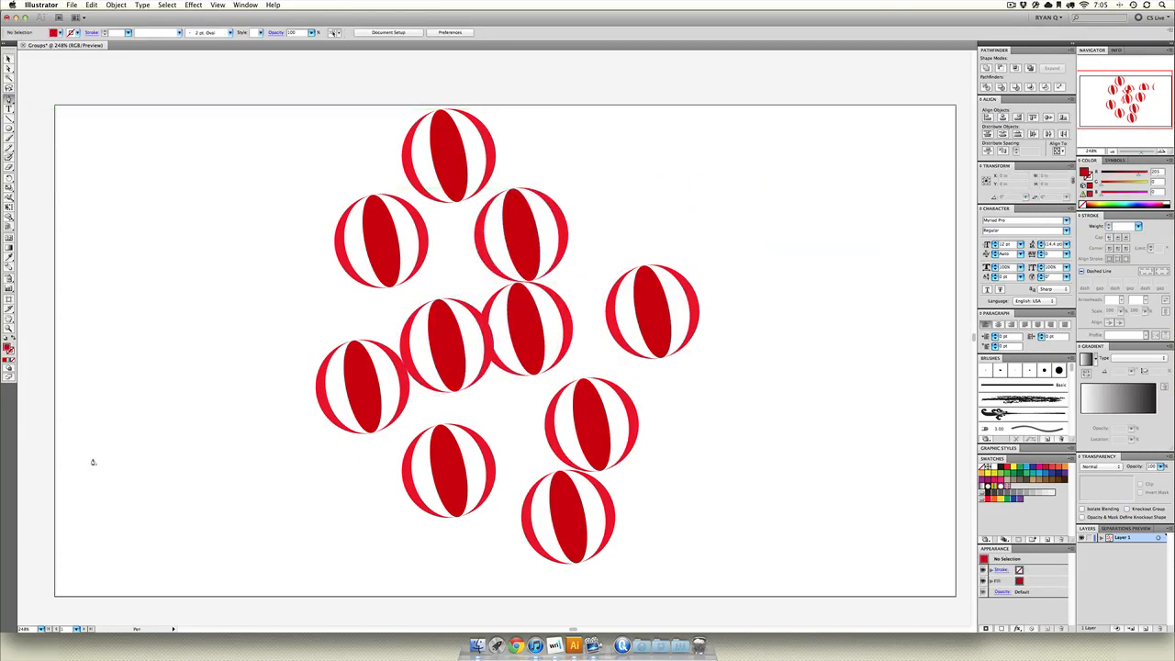
{"action": "left_click", "coordinate": [56, 597]}
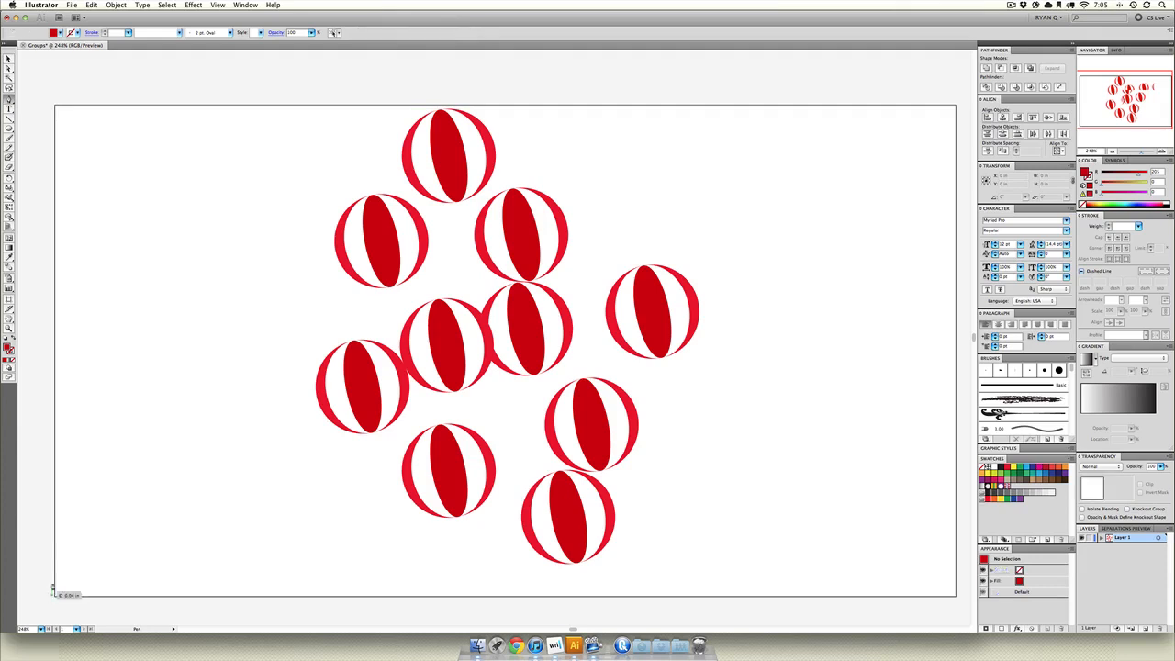
{"action": "left_click", "coordinate": [54, 530]}
{"action": "left_click_drag", "start_coordinate": [138, 530], "coordinate": [321, 528]}
{"action": "left_click_drag", "start_coordinate": [375, 521], "coordinate": [690, 534]}
{"action": "left_click_drag", "start_coordinate": [753, 529], "coordinate": [826, 535]}
{"action": "left_click_drag", "start_coordinate": [863, 536], "coordinate": [895, 531]}
{"action": "left_click", "coordinate": [940, 522]}
{"action": "left_click", "coordinate": [956, 520]}
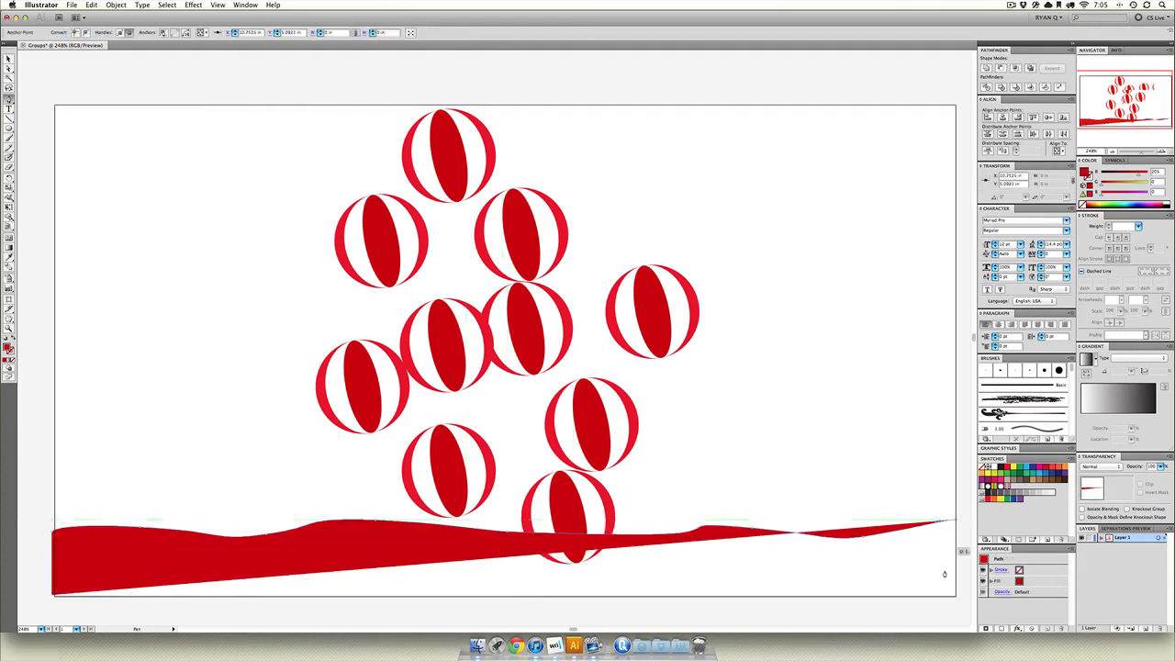
{"action": "left_click", "coordinate": [956, 596]}
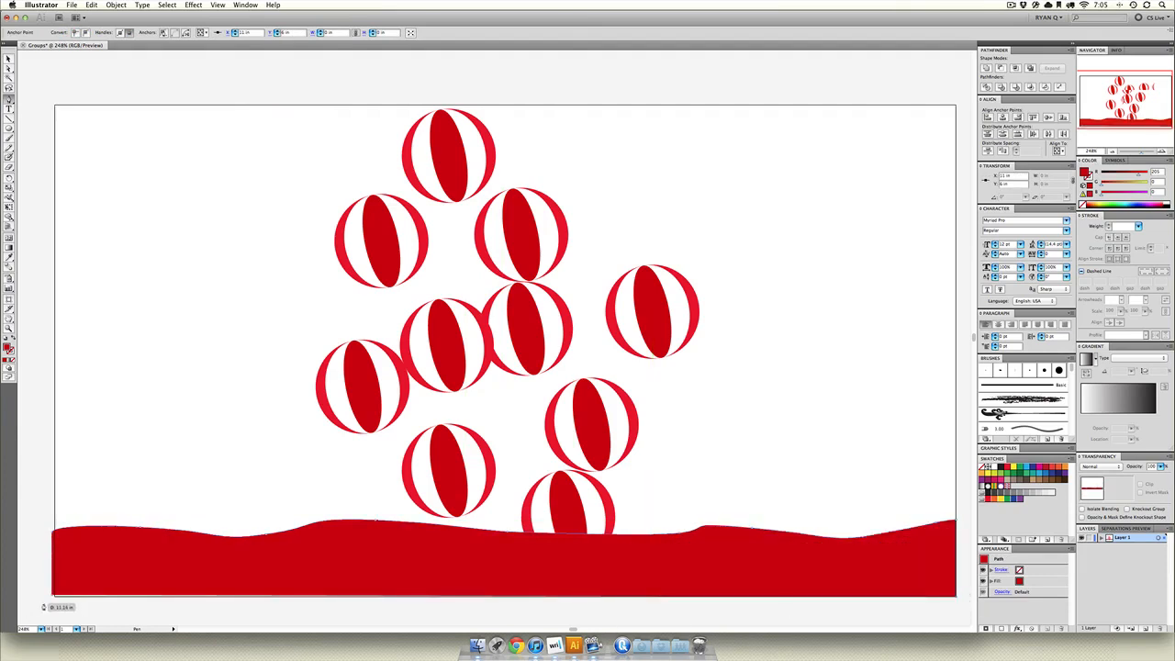
{"action": "left_click", "coordinate": [53, 595]}
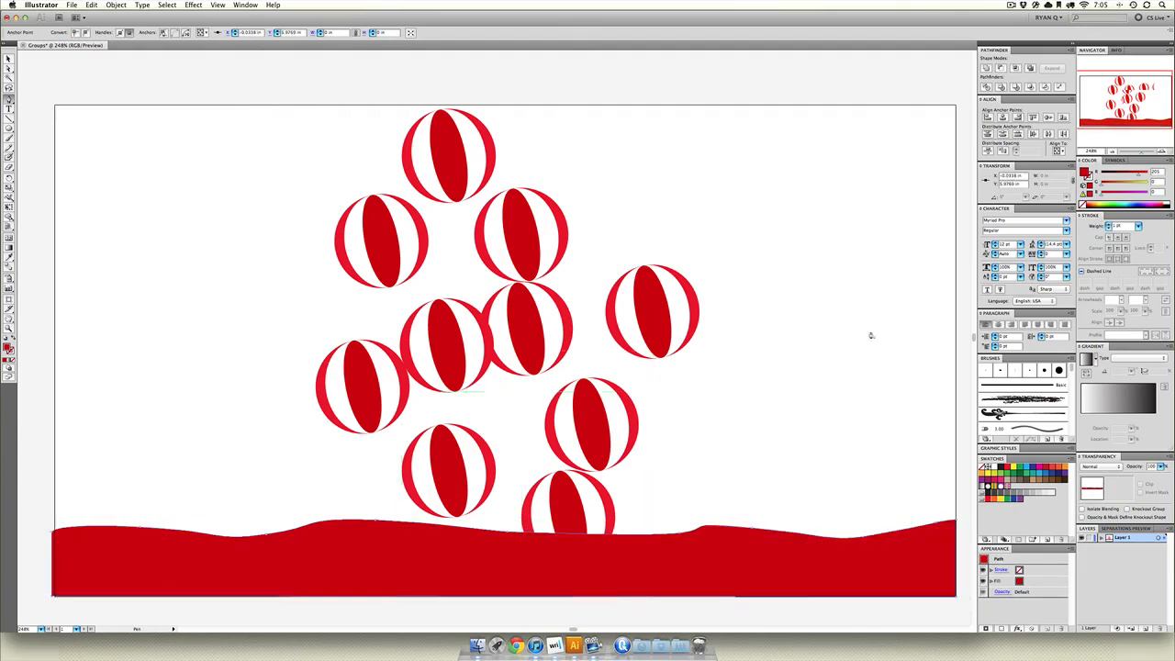
Fill the wavy ground shape with a sandy tan, send it behind the balls, and deselect it
{"action": "left_click", "coordinate": [1136, 184]}
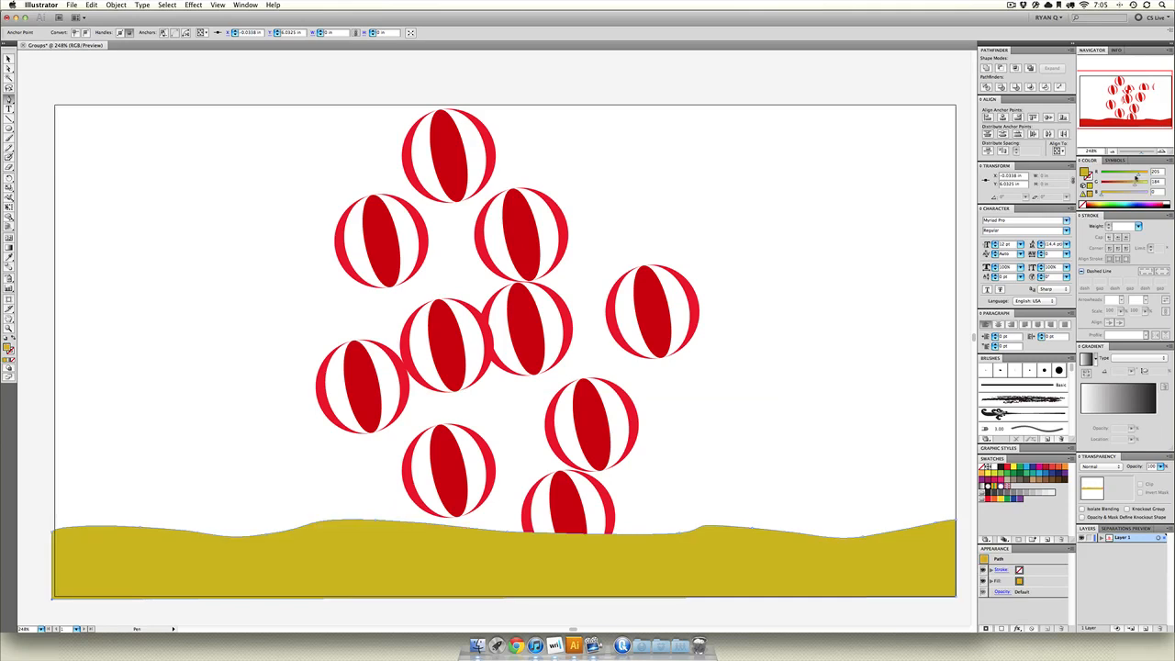
{"action": "left_click_drag", "start_coordinate": [1138, 174], "coordinate": [1129, 192]}
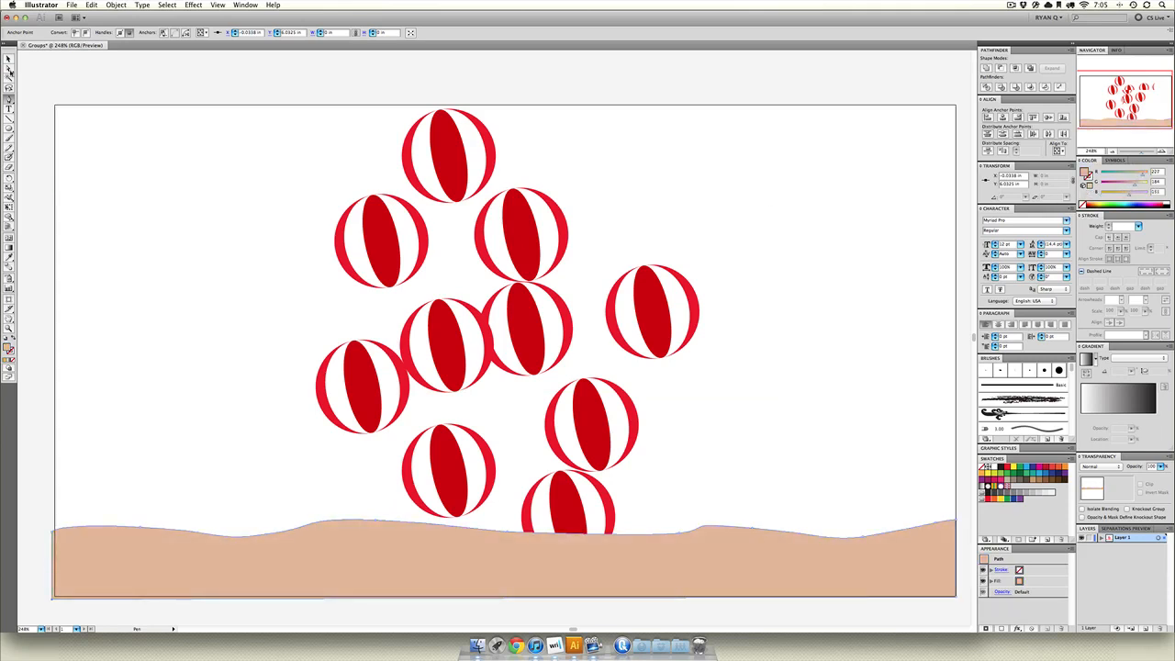
{"action": "left_click", "coordinate": [8, 59]}
{"action": "key", "text": "super+shift+bracketleft"}
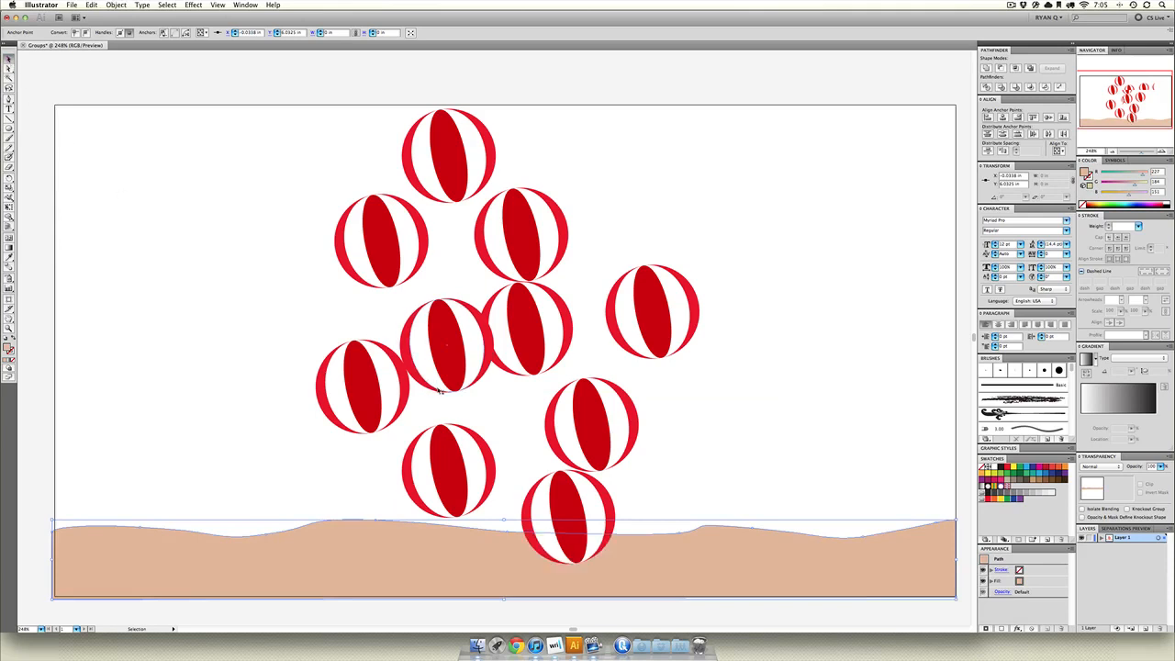
{"action": "left_click_drag", "start_coordinate": [1125, 191], "coordinate": [1124, 195]}
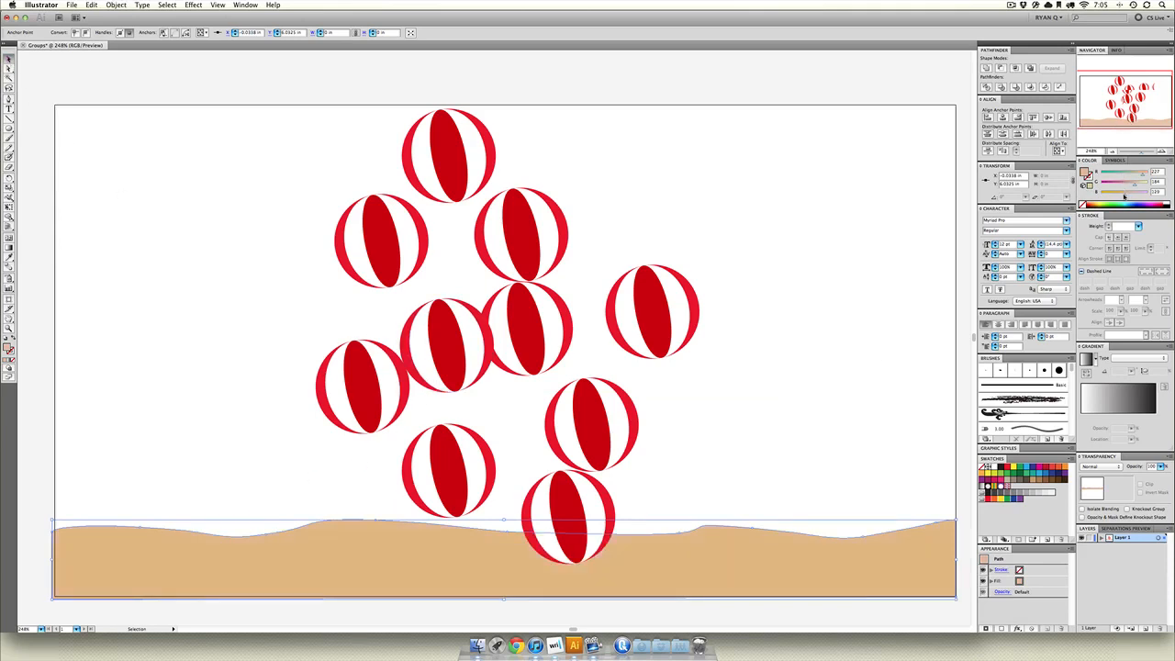
{"action": "left_click", "coordinate": [650, 498]}
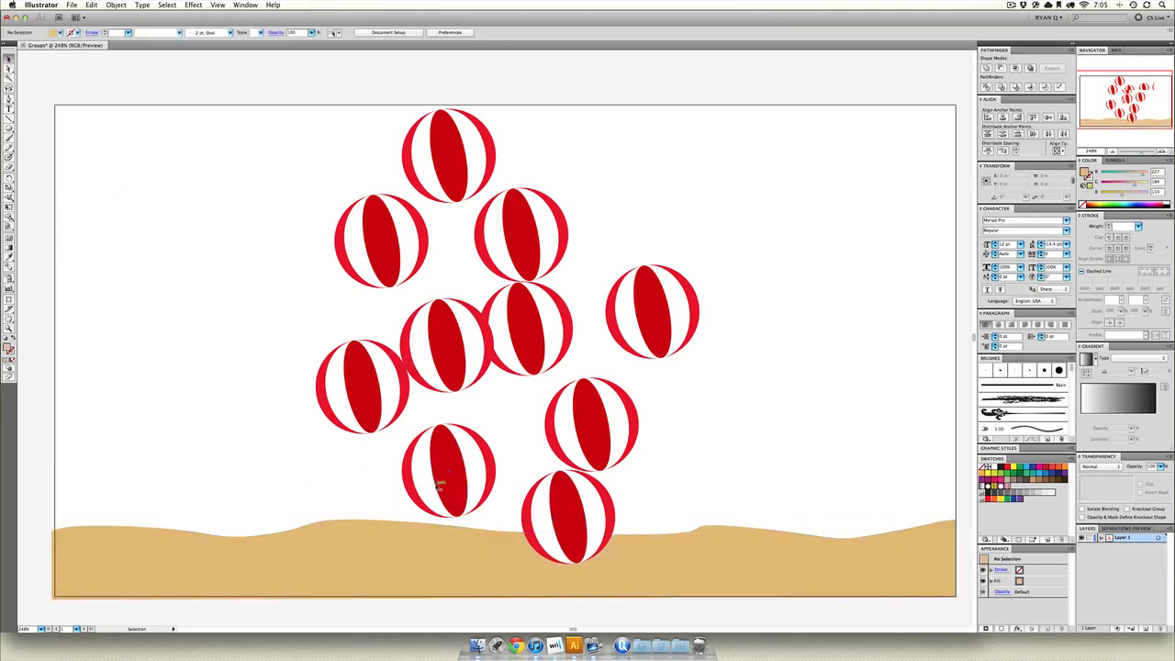
Move four balls down along the sand, shrinking the one right of centre and shrinking and tilting the one left of centre
{"action": "left_click_drag", "start_coordinate": [438, 477], "coordinate": [312, 519]}
{"action": "left_click_drag", "start_coordinate": [587, 424], "coordinate": [817, 512]}
{"action": "left_click_drag", "start_coordinate": [639, 304], "coordinate": [676, 493]}
{"action": "left_click_drag", "start_coordinate": [722, 449], "coordinate": [705, 473]}
{"action": "left_click_drag", "start_coordinate": [466, 378], "coordinate": [462, 519]}
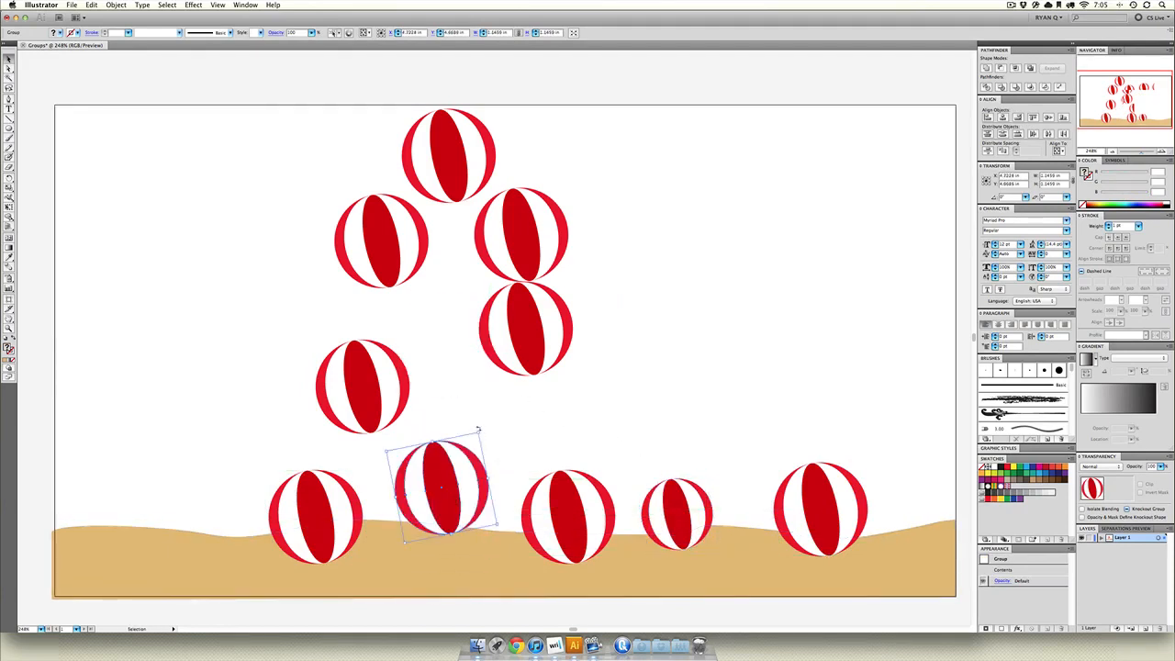
{"action": "left_click_drag", "start_coordinate": [476, 437], "coordinate": [476, 474]}
Move another ball to the sand's far left and shrink it, then rotate the second ball from the left onto its side
{"action": "left_click_drag", "start_coordinate": [337, 381], "coordinate": [106, 491]}
{"action": "left_click_drag", "start_coordinate": [168, 442], "coordinate": [152, 468]}
{"action": "left_click", "coordinate": [317, 503]}
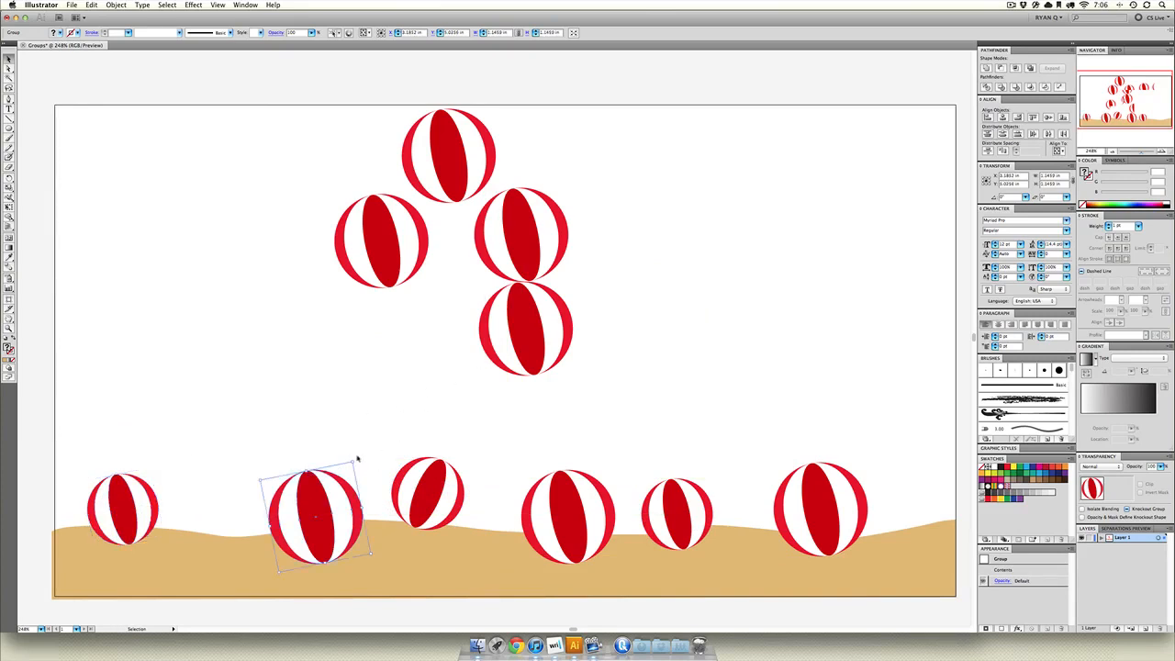
{"action": "left_click_drag", "start_coordinate": [354, 459], "coordinate": [419, 572]}
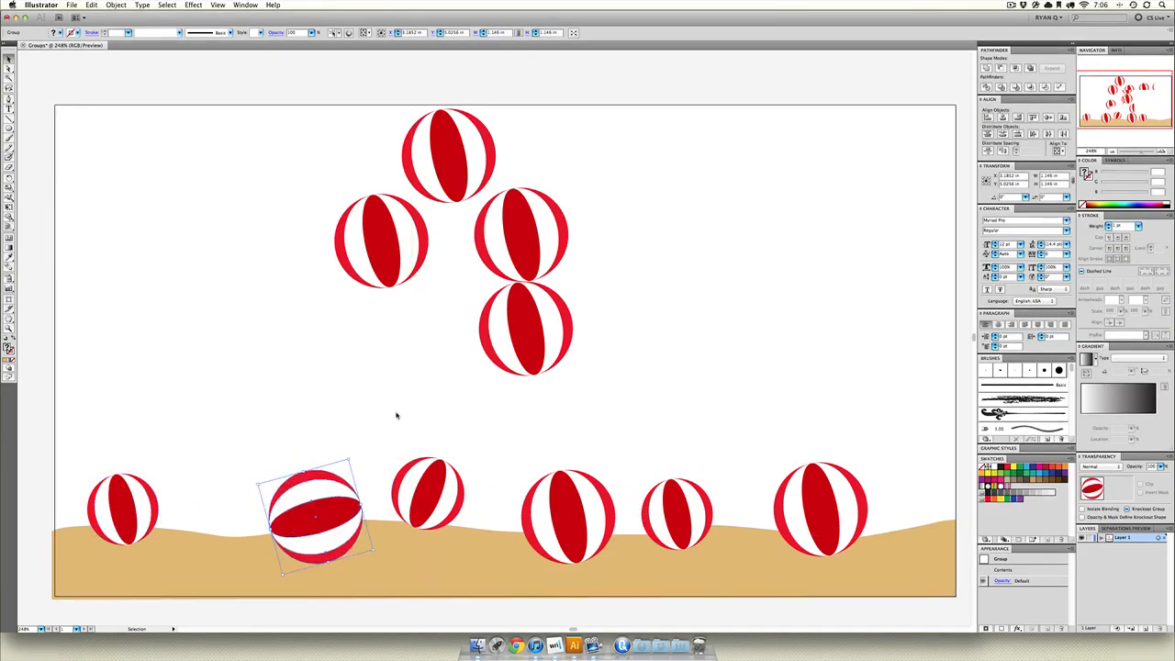
Delete the four leftover balls above the beach scene
{"action": "left_click", "coordinate": [225, 124]}
{"action": "left_click_drag", "start_coordinate": [245, 105], "coordinate": [590, 367]}
{"action": "key", "text": "Delete"}
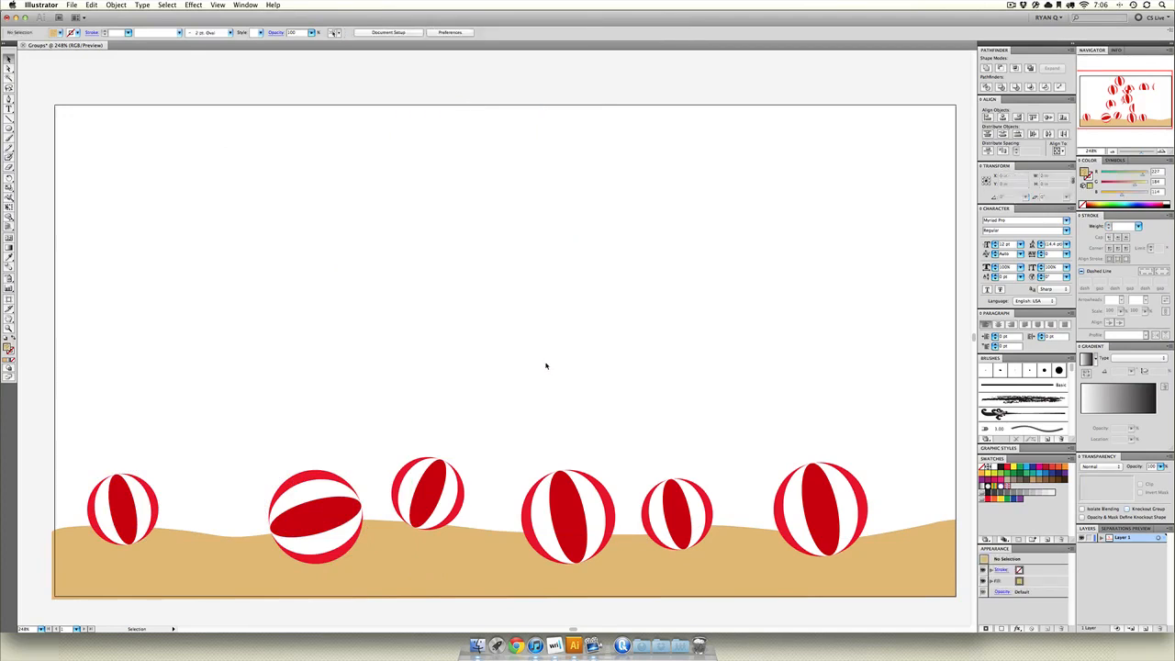